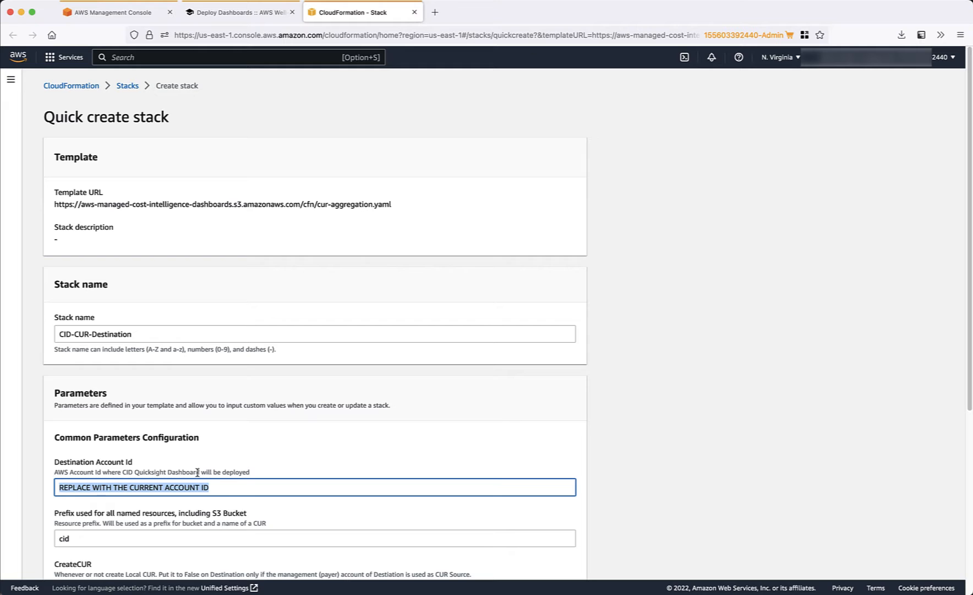
- Fill in the data collection account's ID as Destination Account Id and the payer account's ID, copied from its console window, as Source Account Ids
key("super+v")
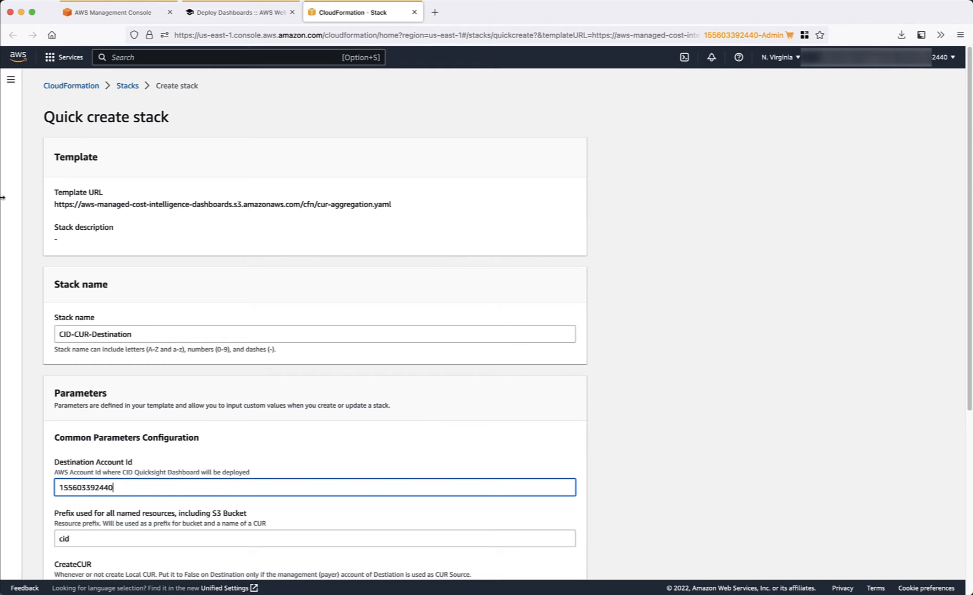
left_click_drag(2, 195, 524, 211)
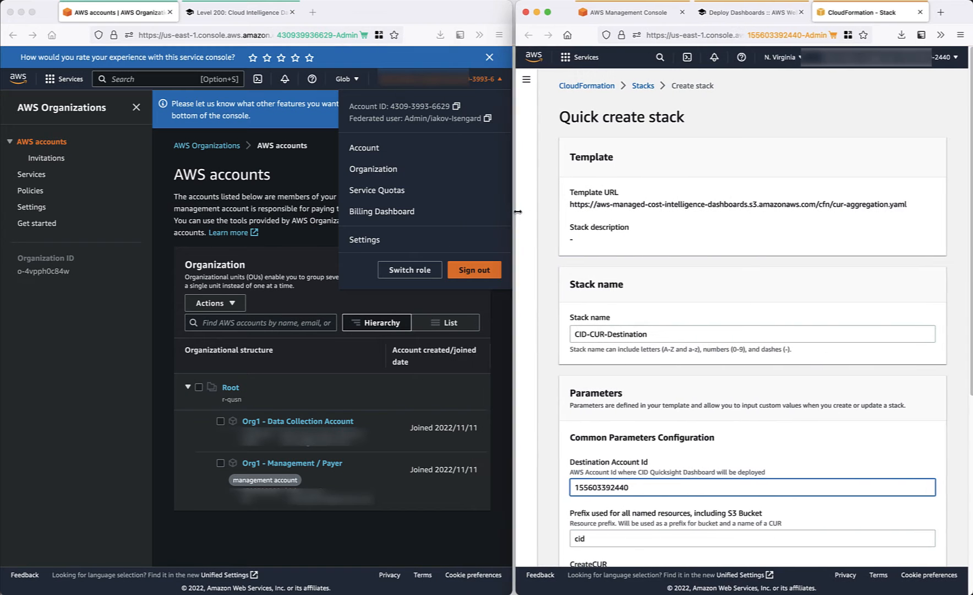
left_click(492, 80)
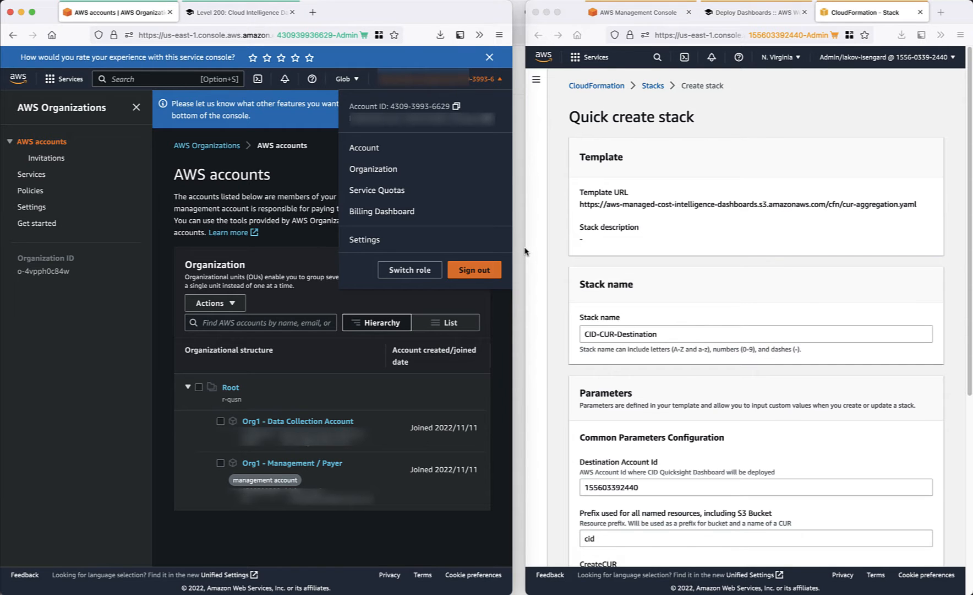
left_click_drag(524, 251, 2, 279)
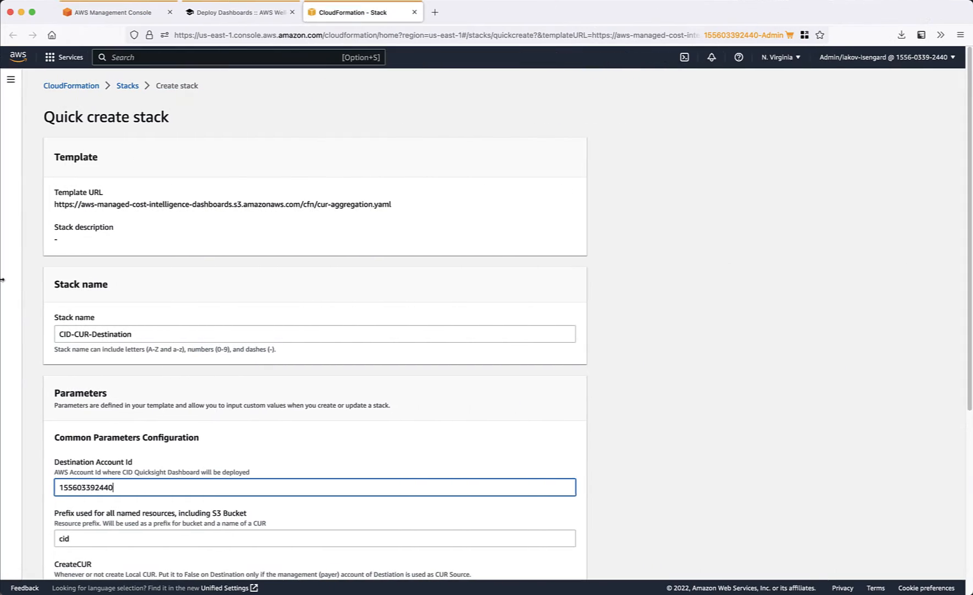
scroll(182, 491, "down", 4)
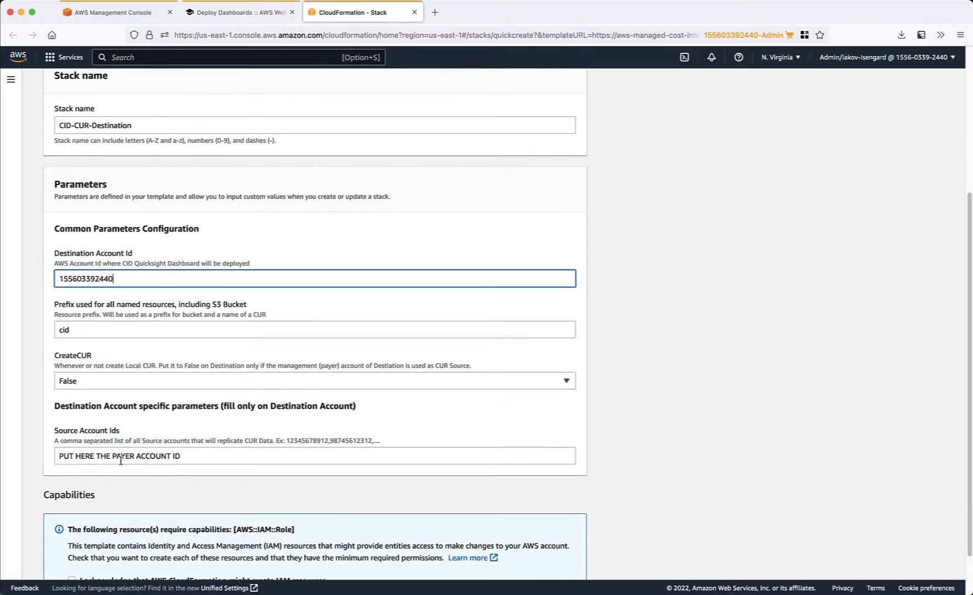
double_click(122, 455)
key("super+a")
key("super+v")
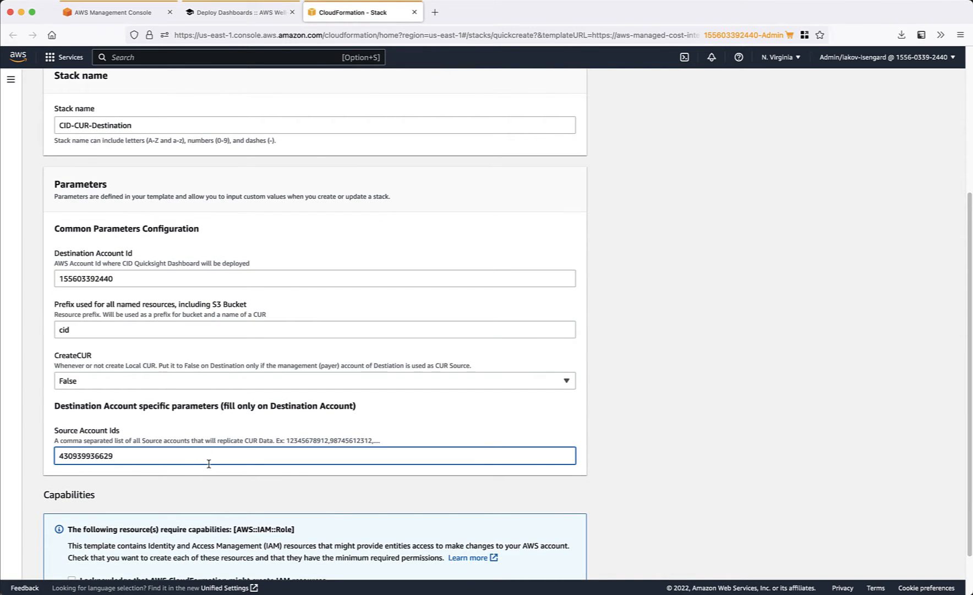
type(",")
key("super+v")
key("shift+alt+Left")
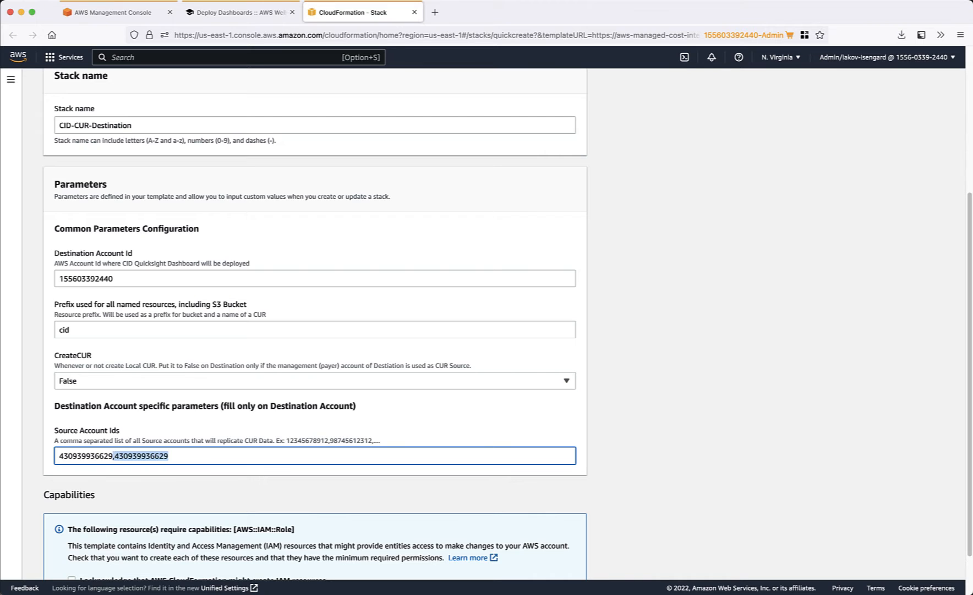
key("BackSpace")
key("BackSpace")
- Acknowledge that CloudFormation might create IAM resources and create the CID-CUR-Destination stack
scroll(152, 474, "down", 2)
left_click(72, 524)
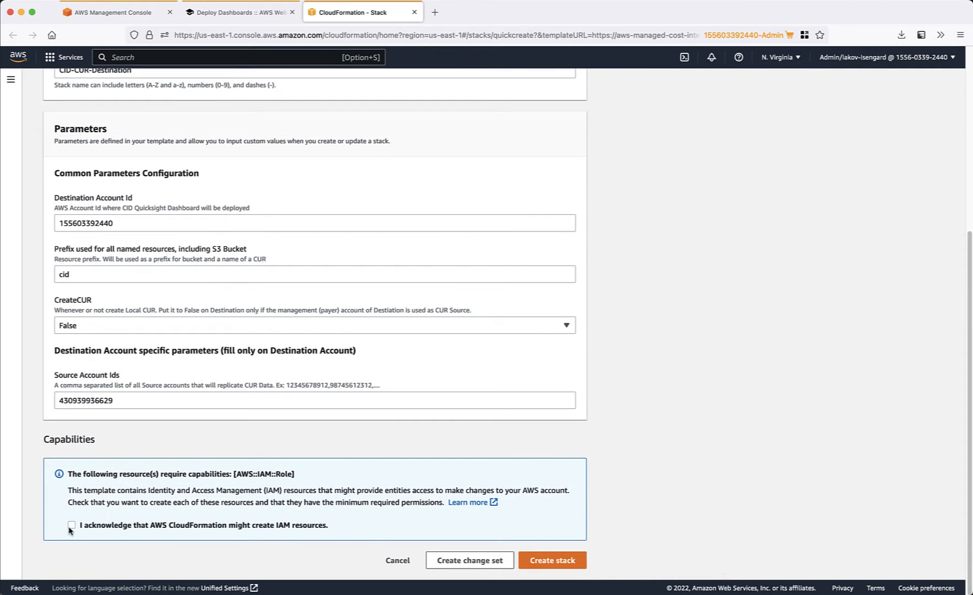
left_click(550, 561)
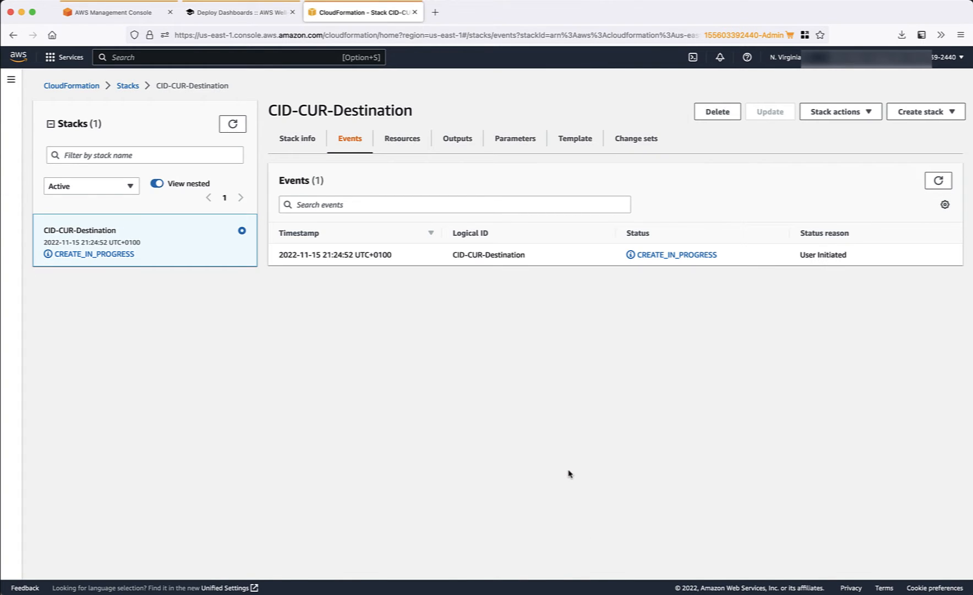
- Refresh the CID-CUR-Destination stack's events and check the creation status of the stack
left_click(939, 184)
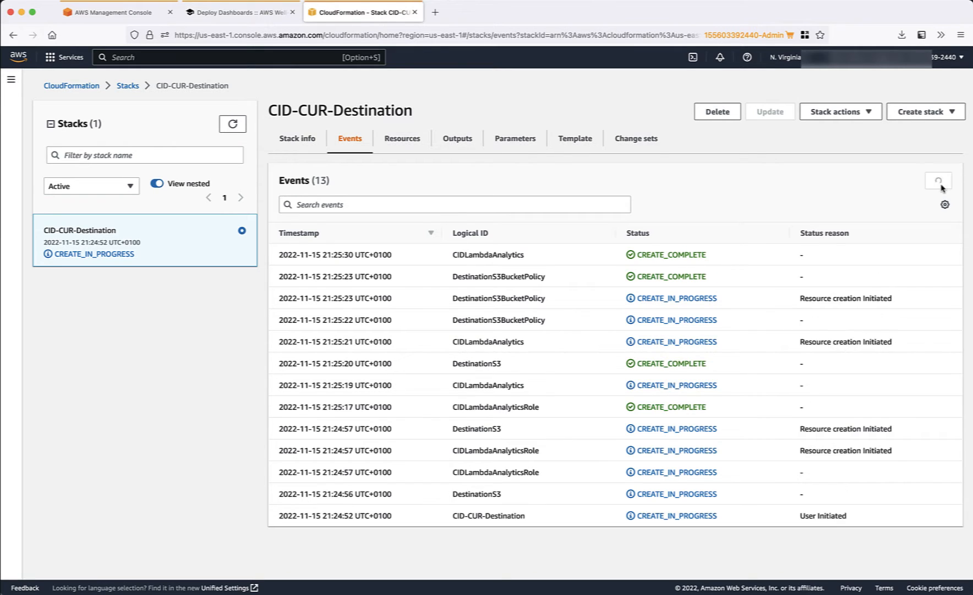
left_click(939, 181)
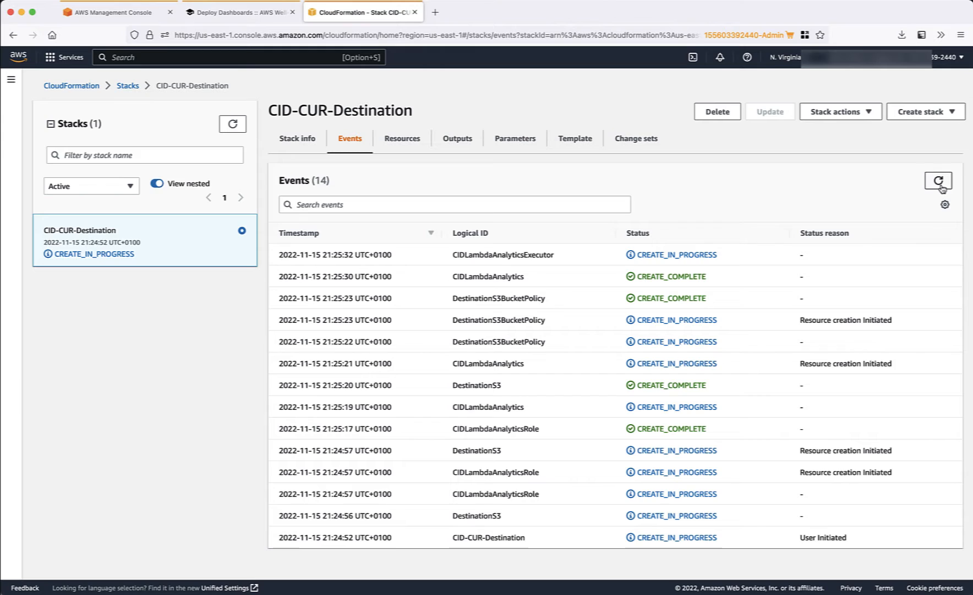
left_click(931, 181)
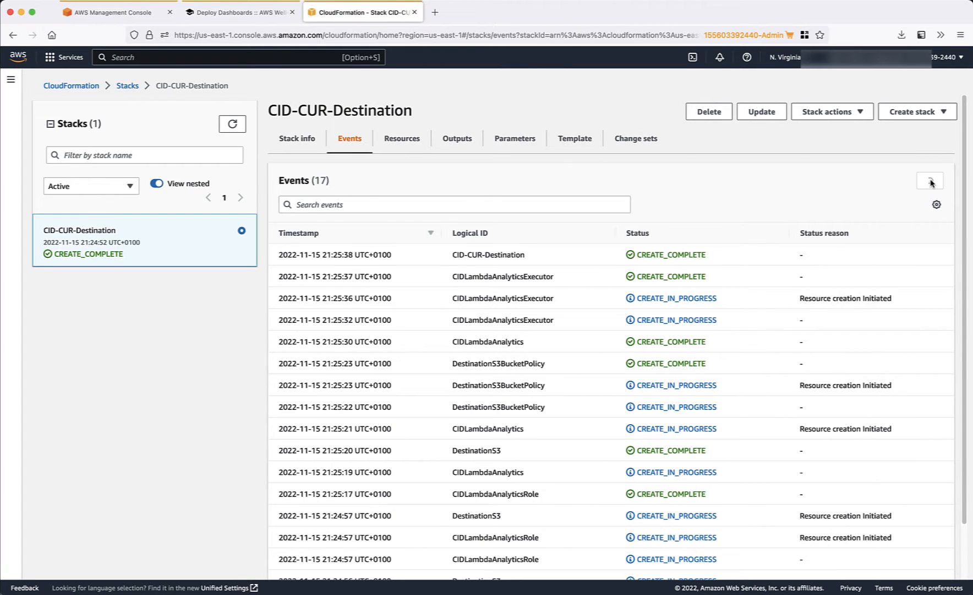
left_click_drag(732, 257, 668, 254)
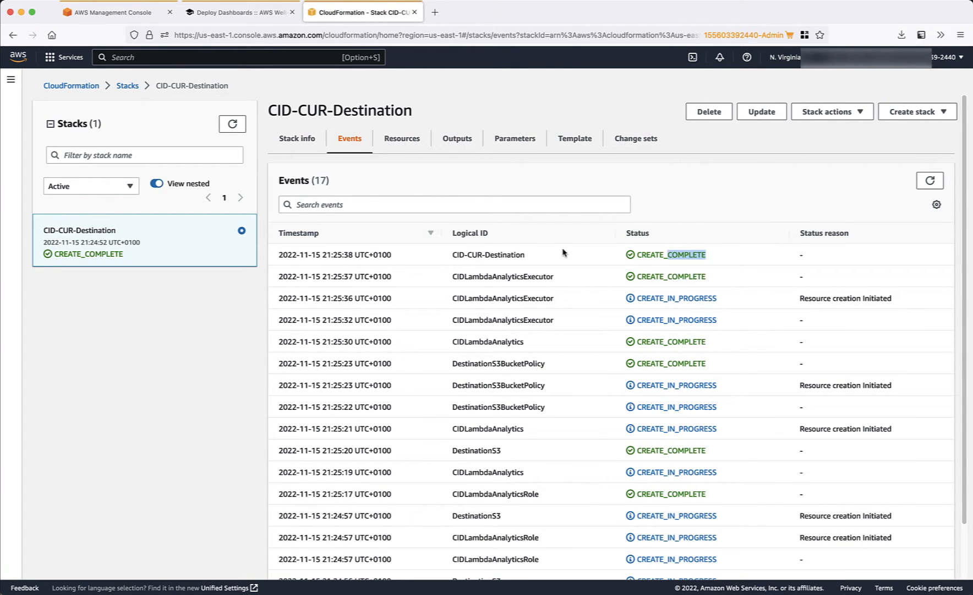
left_click_drag(562, 252, 276, 262)
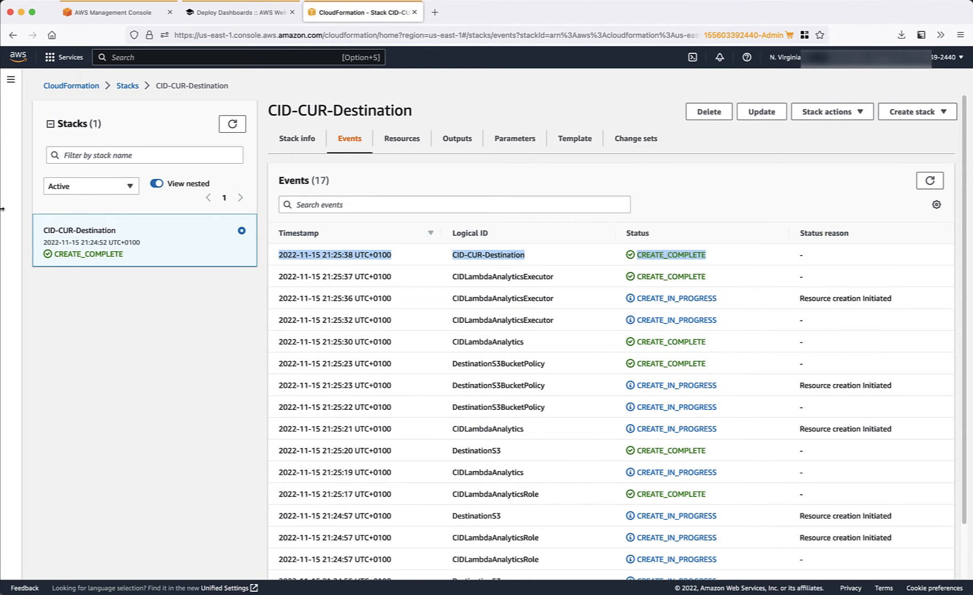
- In the payer account's browser window, open the Cost & Usage Report Dashboards page of the Cloud Intelligence Dashboards lab and start the lab
left_click_drag(2, 209, 475, 198)
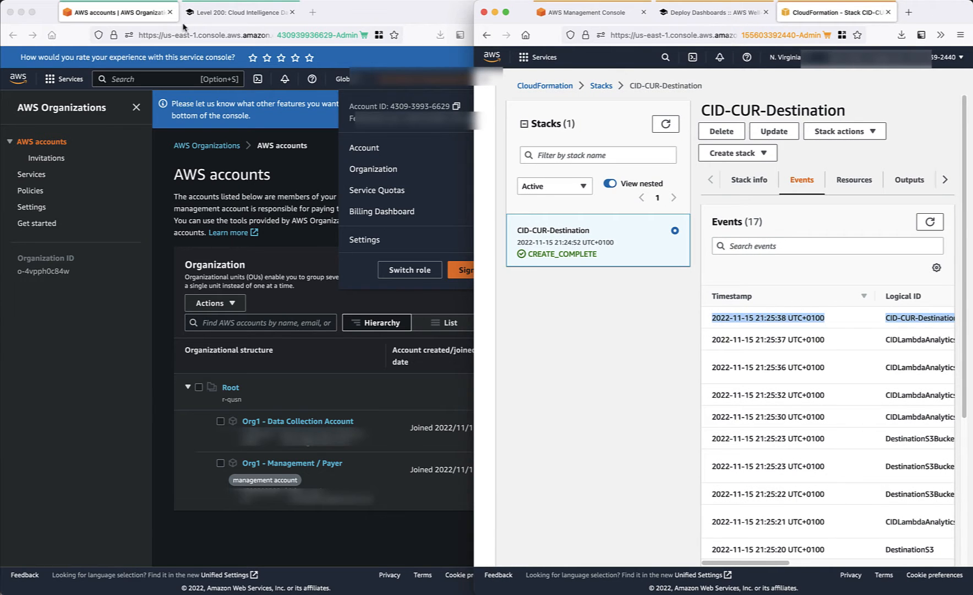
left_click(238, 12)
key("super+equal")
scroll(384, 416, "down", 10)
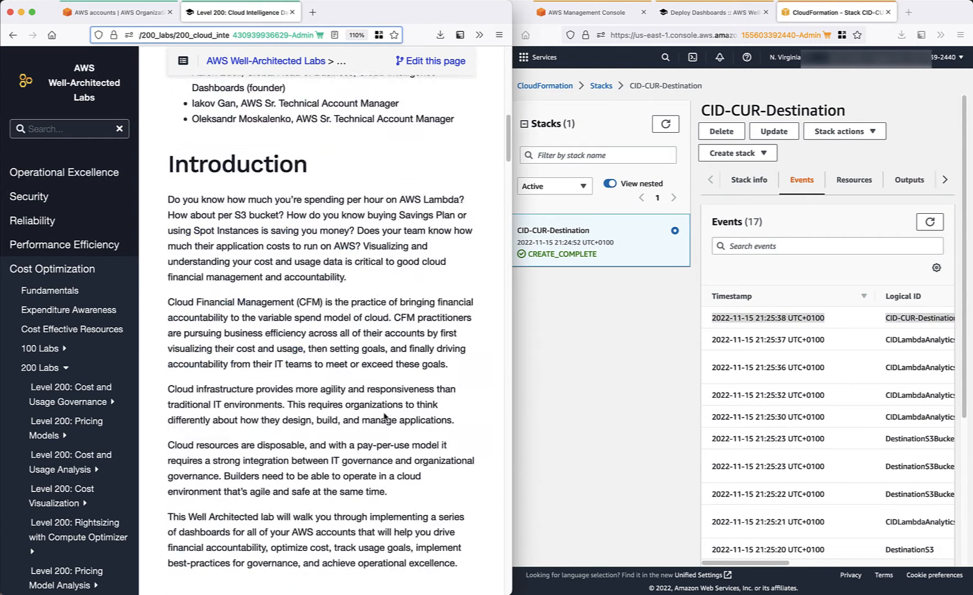
left_click_drag(511, 153, 387, 576)
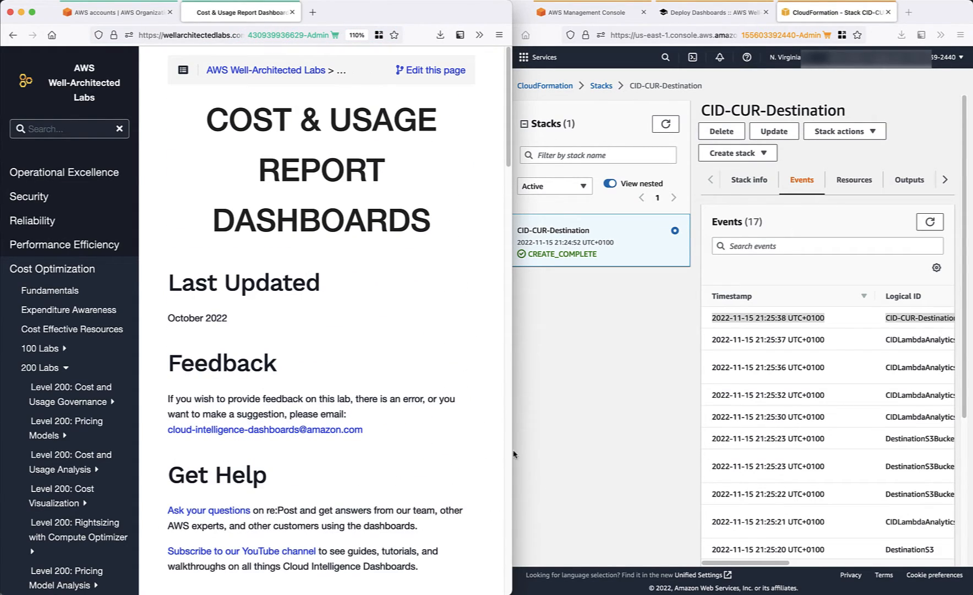
left_click_drag(510, 149, 506, 545)
left_click(201, 462)
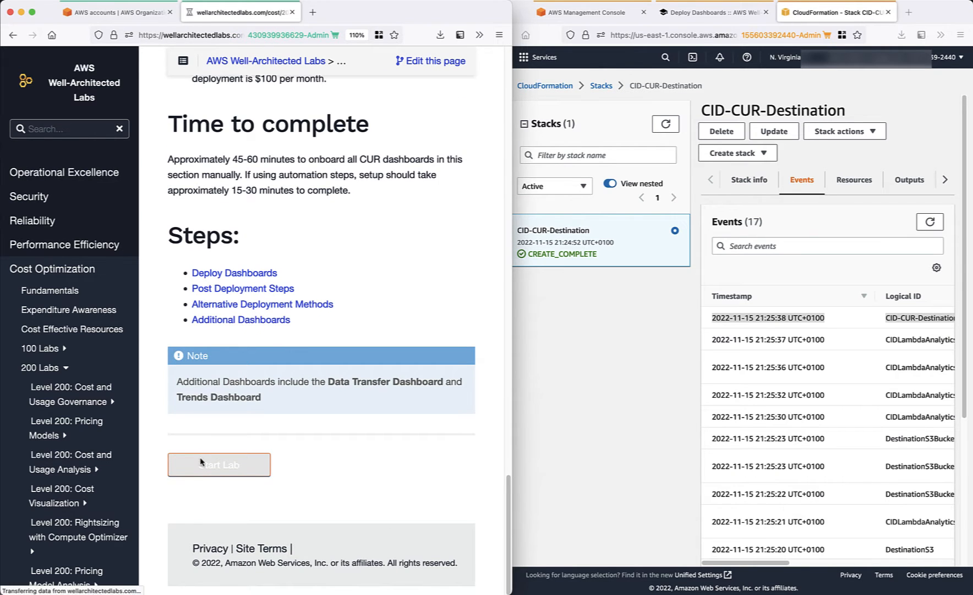
- Expand the Advanced Setup instructions and launch the CloudFormation template under Step2, Create CUR in Source Account(s)
scroll(328, 319, "down", 6)
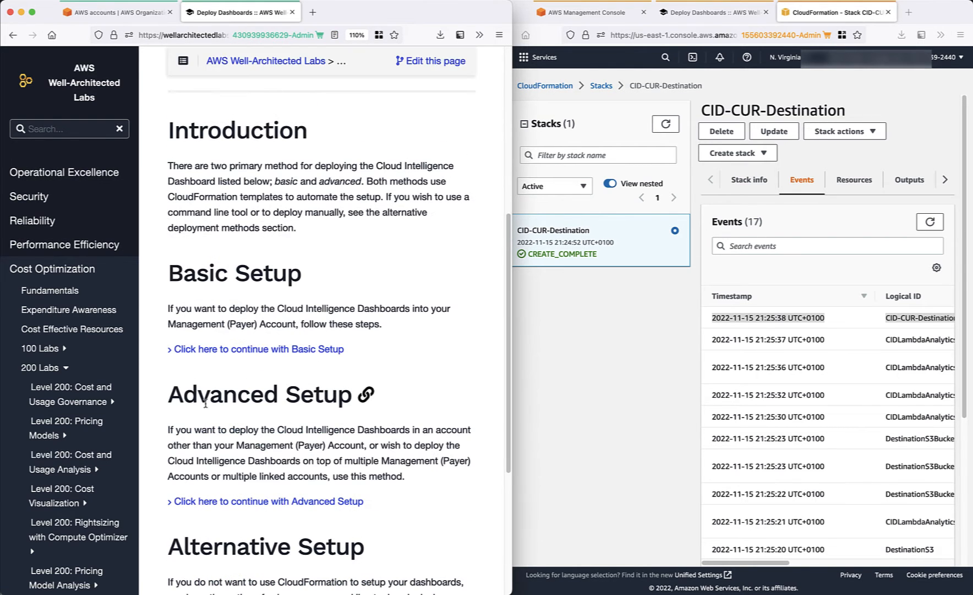
left_click(198, 502)
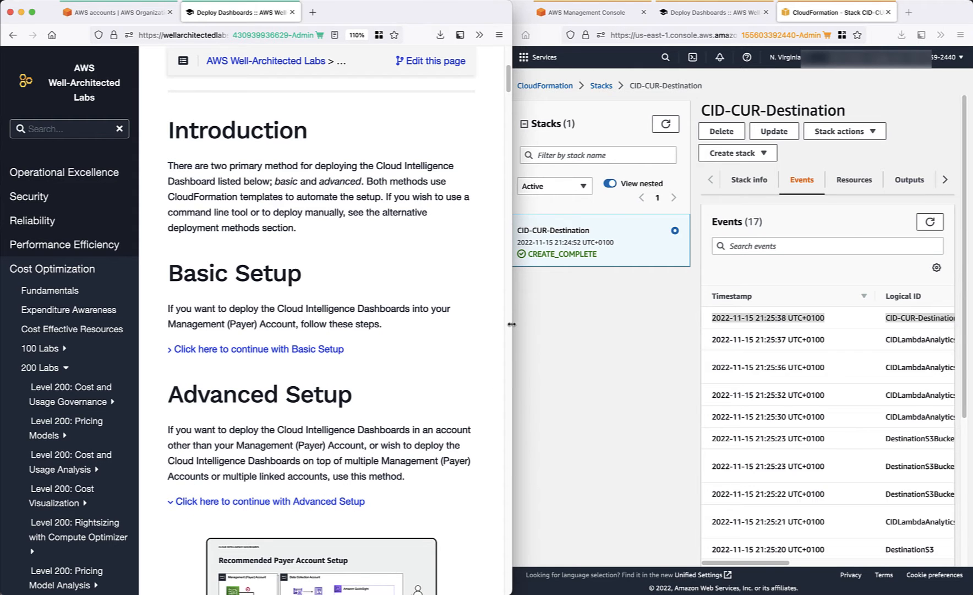
left_click_drag(512, 325, 971, 286)
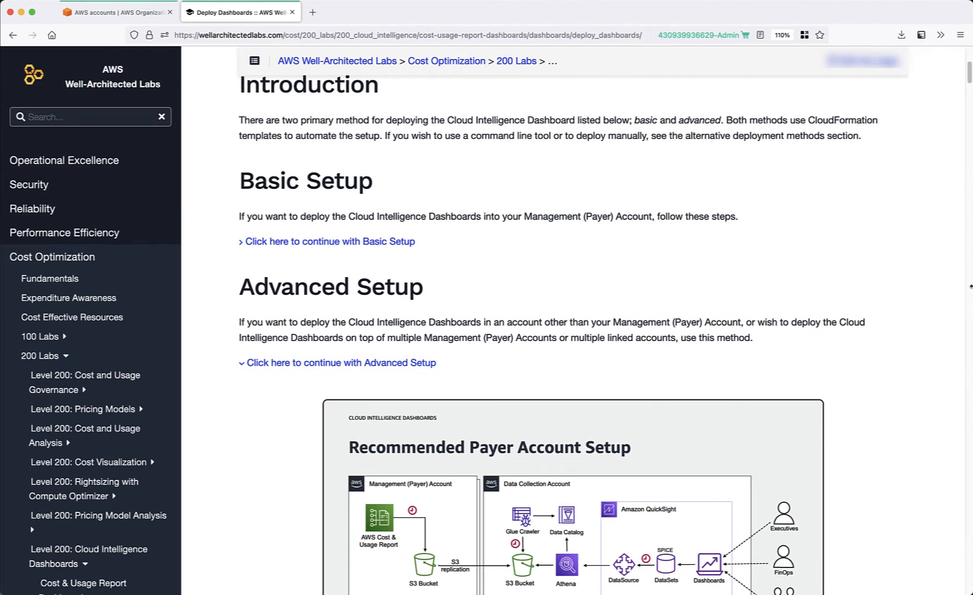
scroll(618, 332, "down", 8)
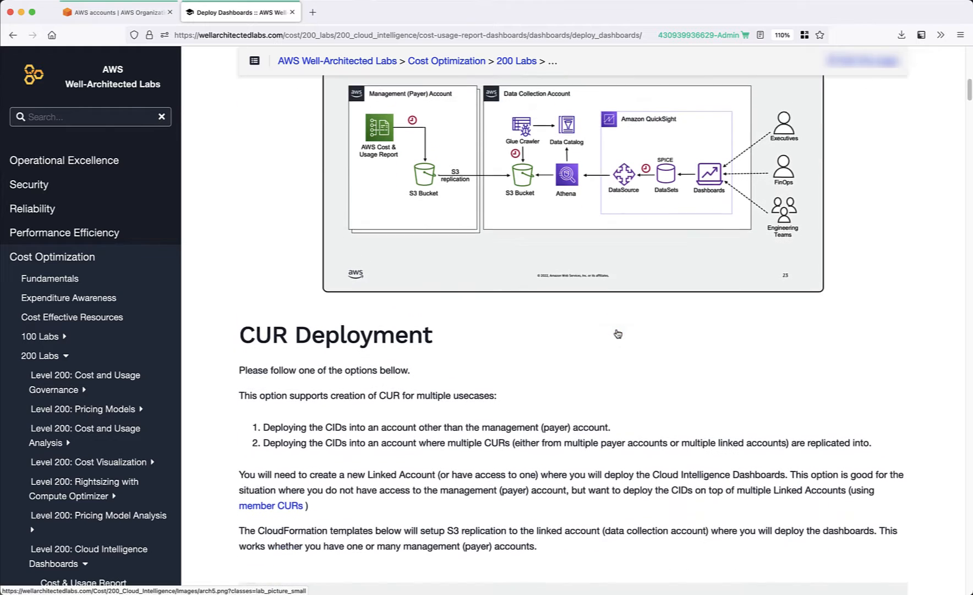
scroll(617, 332, "down", 5)
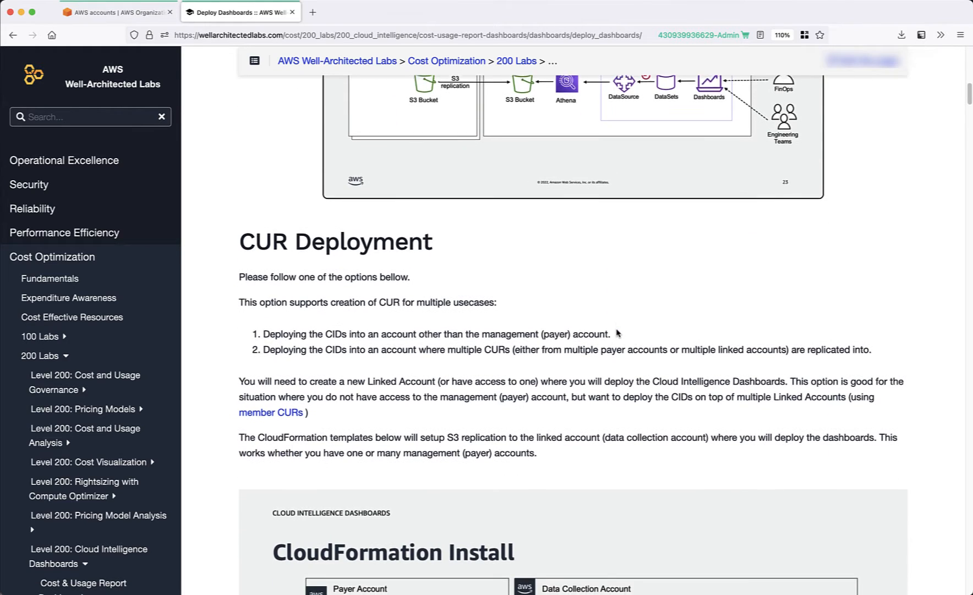
scroll(617, 329, "down", 8)
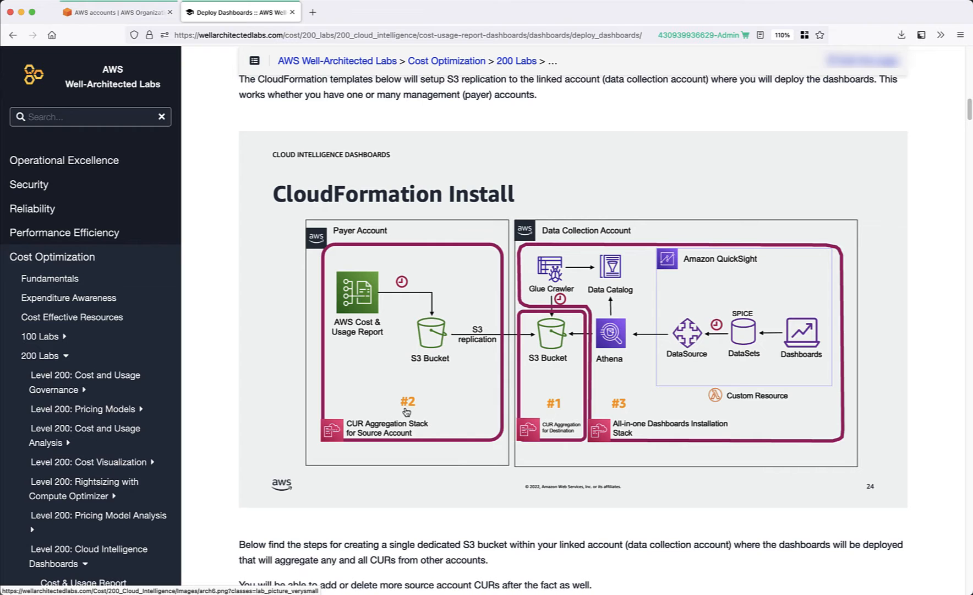
scroll(407, 413, "down", 10)
scroll(407, 412, "down", 20)
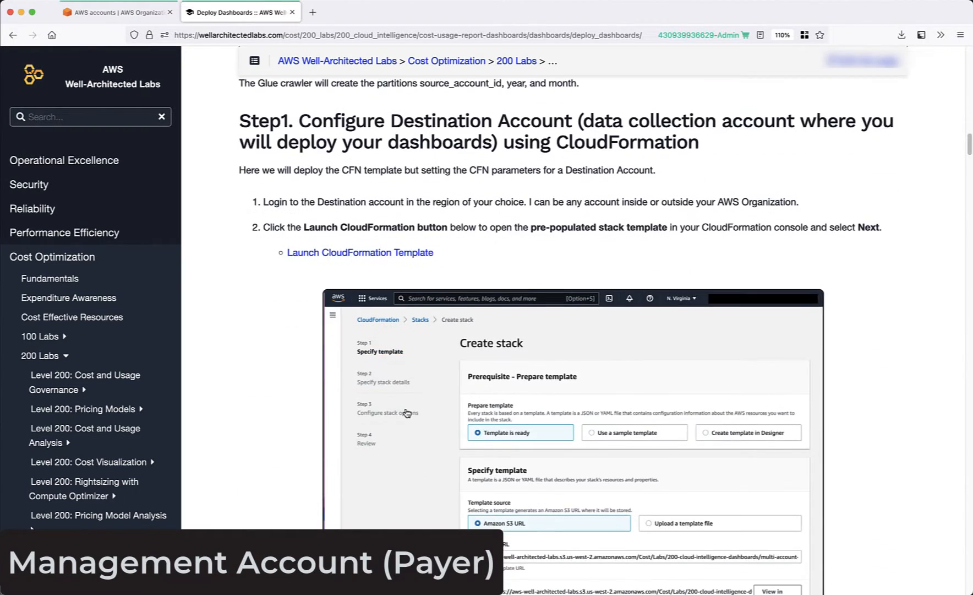
scroll(406, 412, "down", 20)
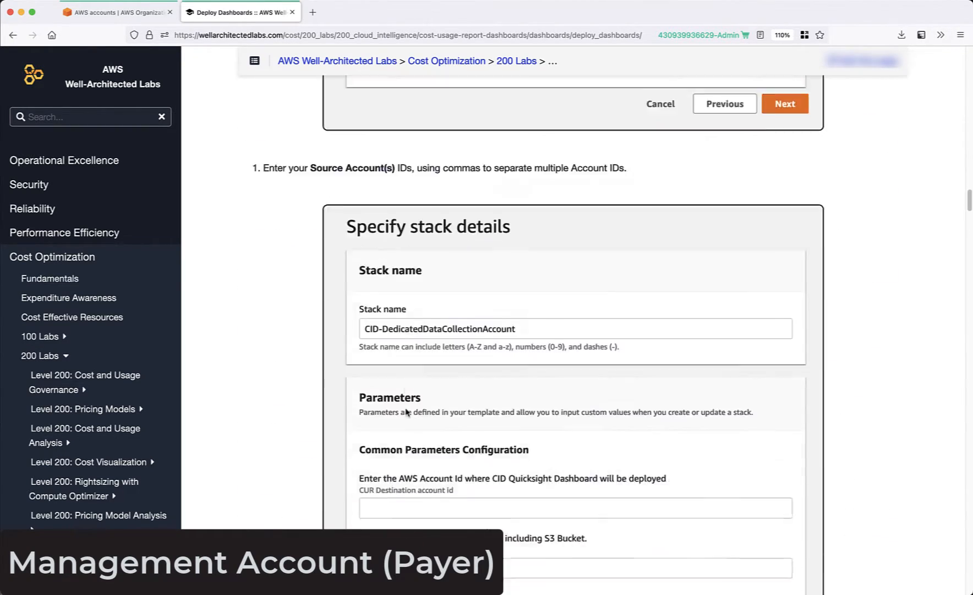
scroll(406, 409, "down", 20)
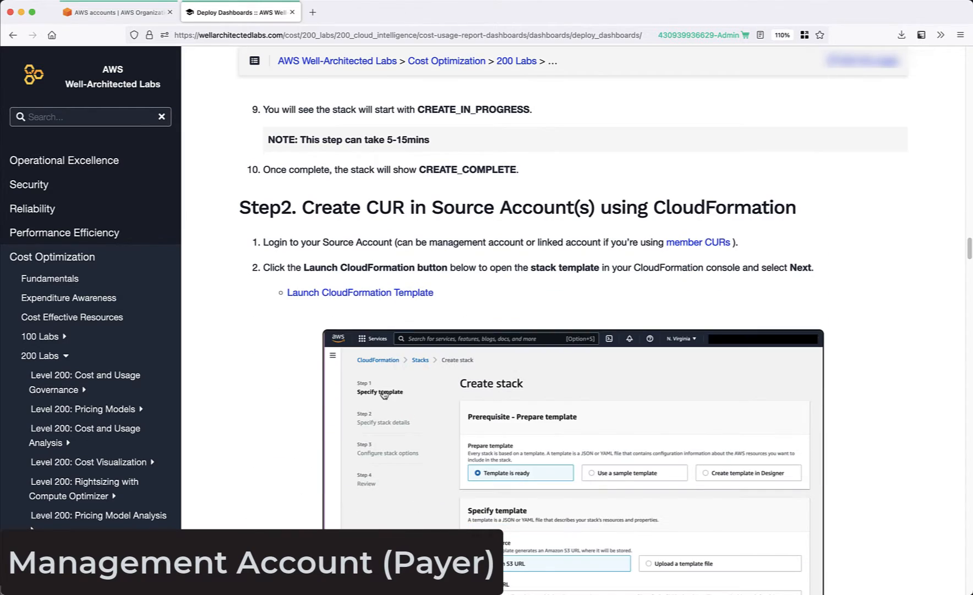
left_click(359, 293)
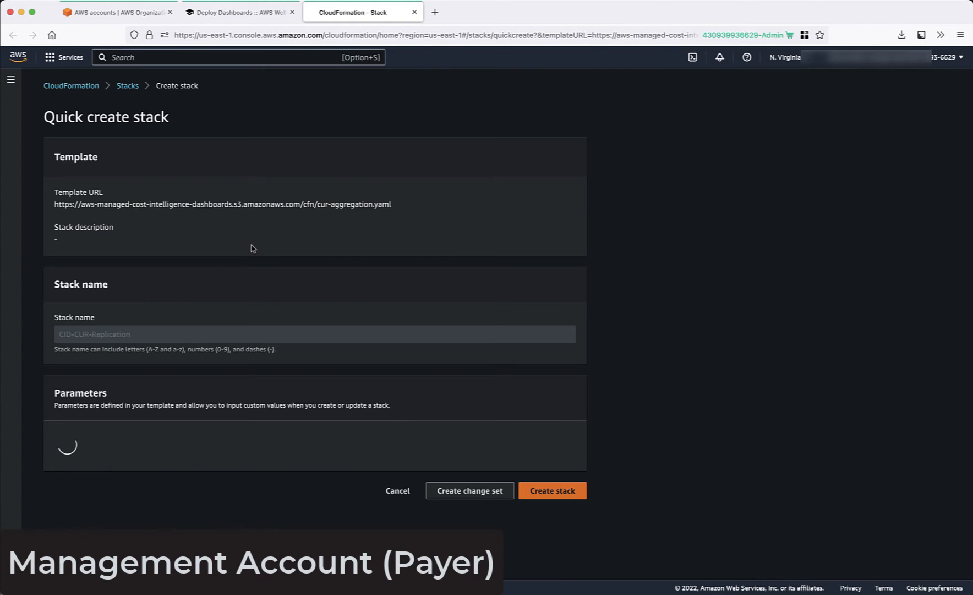
- Set the CID-CUR-Replication stack's Destination Account Id to the data collection account's ID, copied from that account's console window
left_click_drag(145, 333, 42, 332)
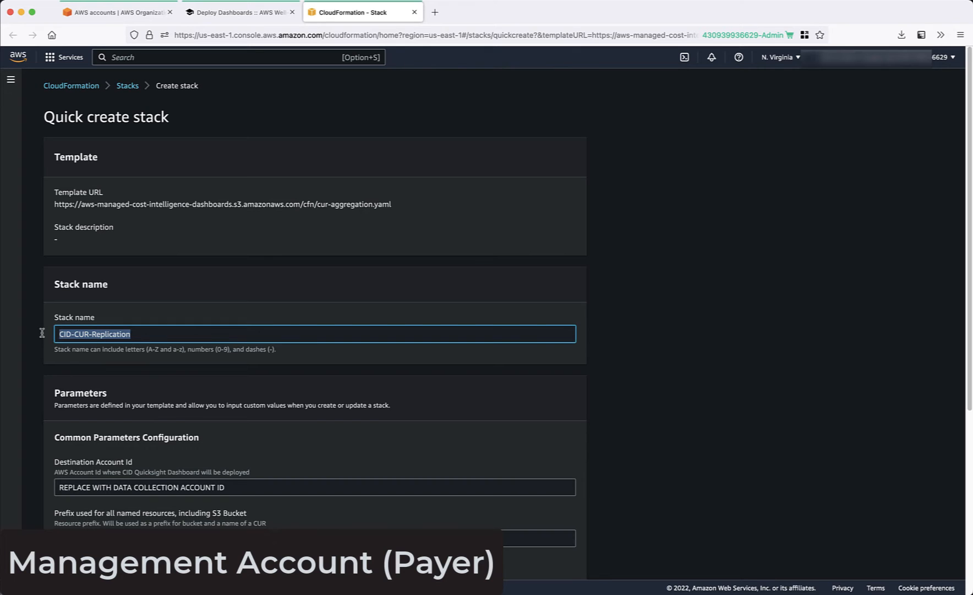
scroll(165, 407, "down", 3)
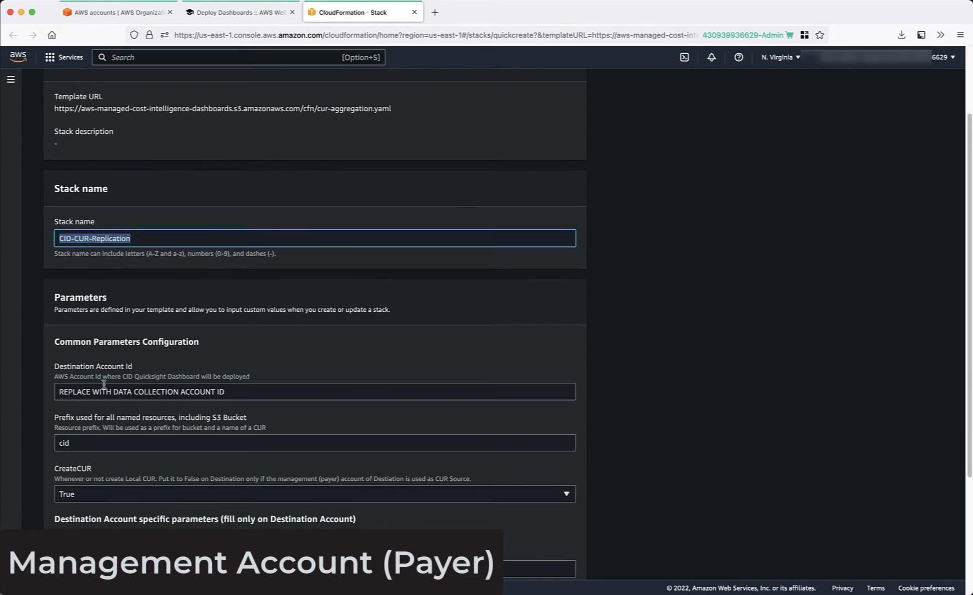
double_click(103, 390)
triple_click(102, 390)
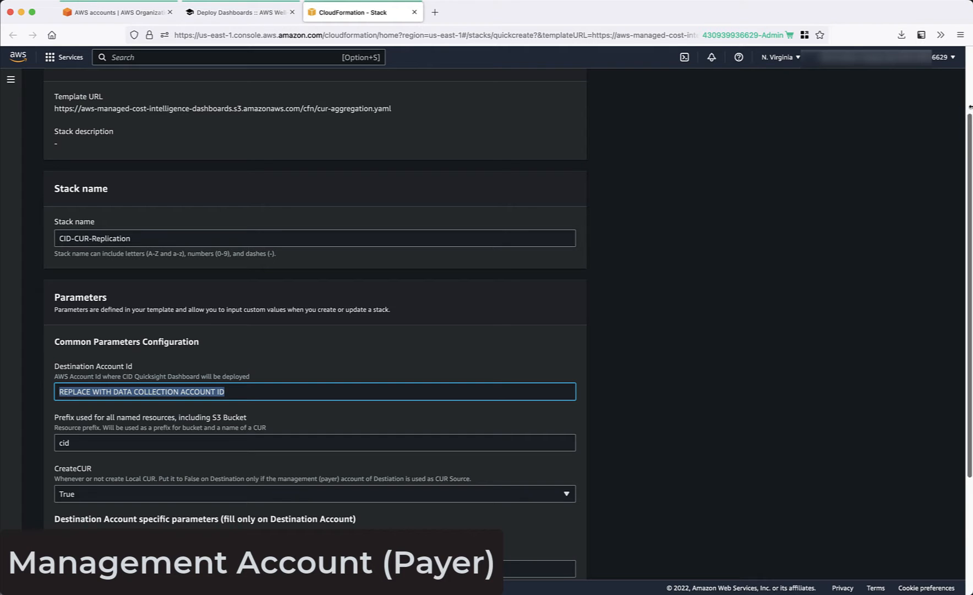
left_click_drag(971, 107, 780, 120)
left_click(963, 60)
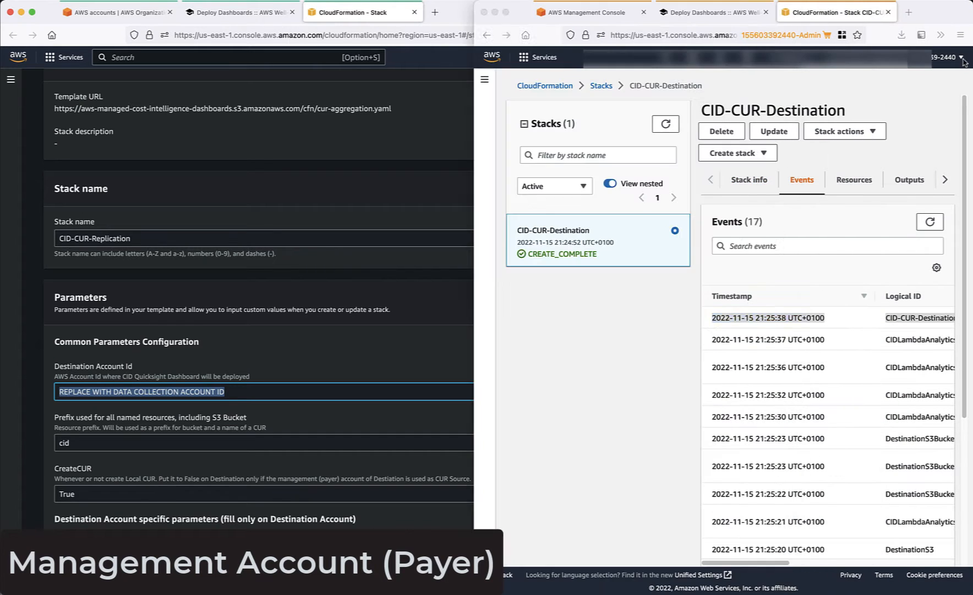
left_click(963, 58)
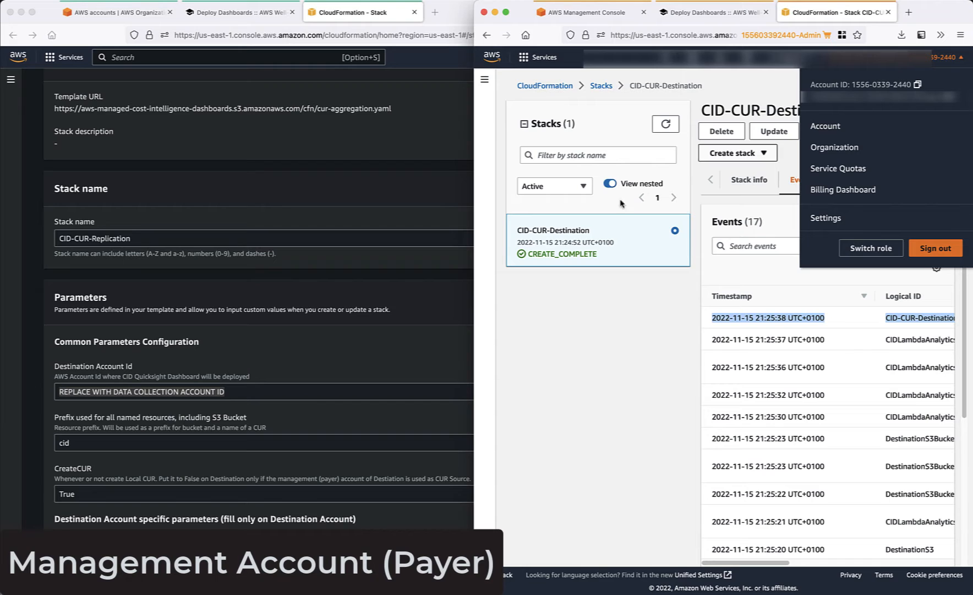
left_click(158, 389)
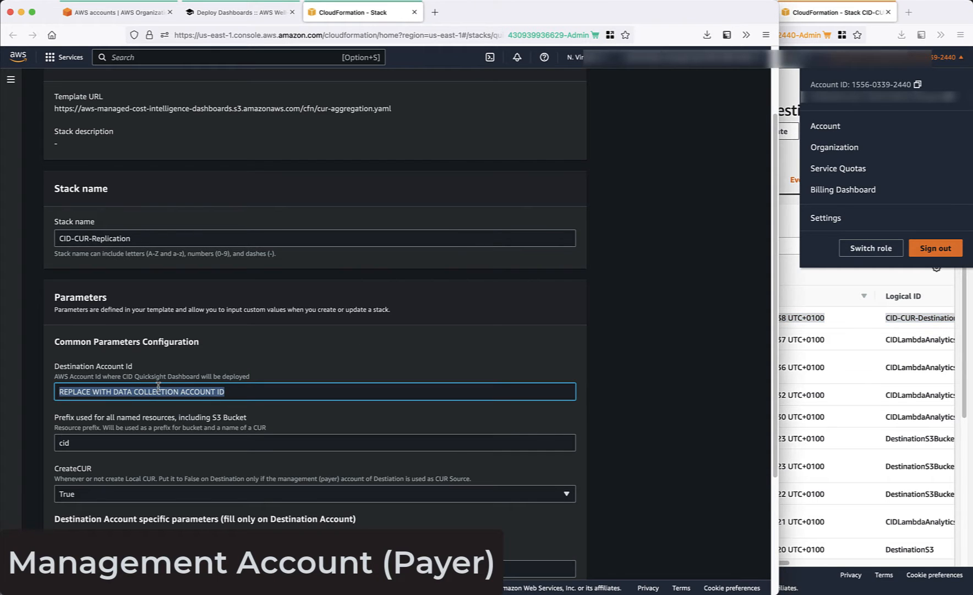
key("super+v")
scroll(176, 464, "down", 3)
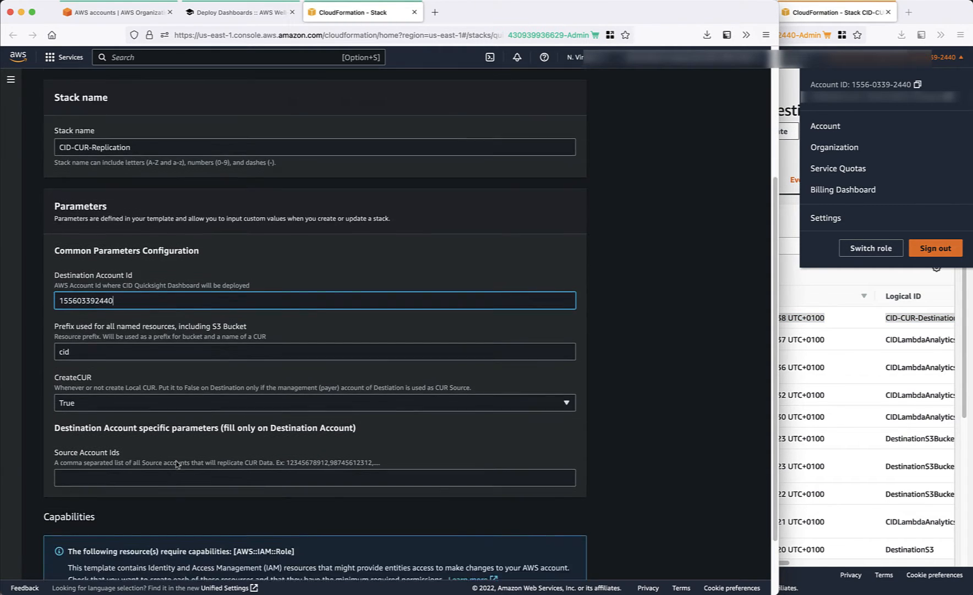
- Acknowledge that CloudFormation might create IAM resources and create the CID-CUR-Replication stack
scroll(176, 464, "down", 2)
left_click(120, 525)
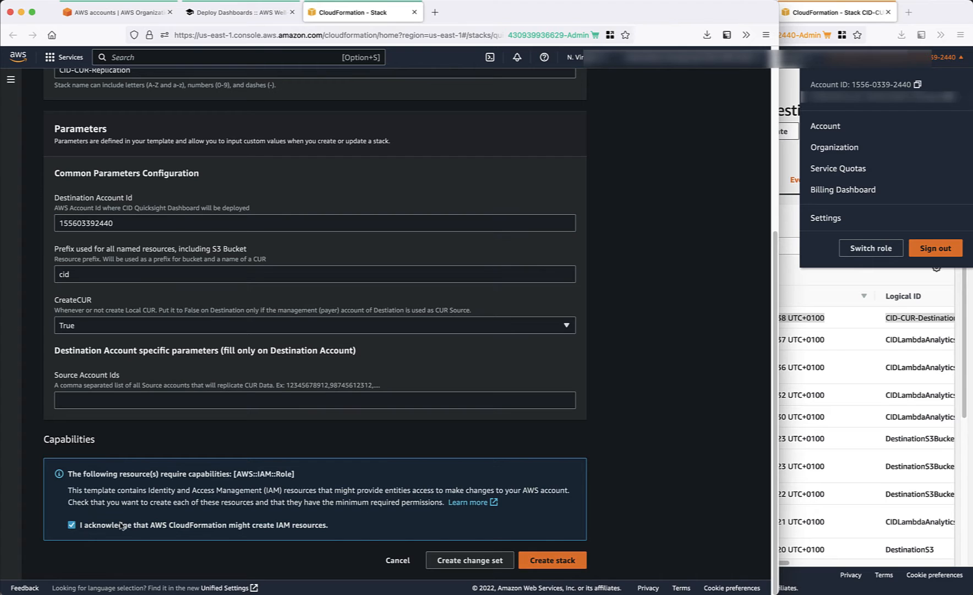
left_click(570, 560)
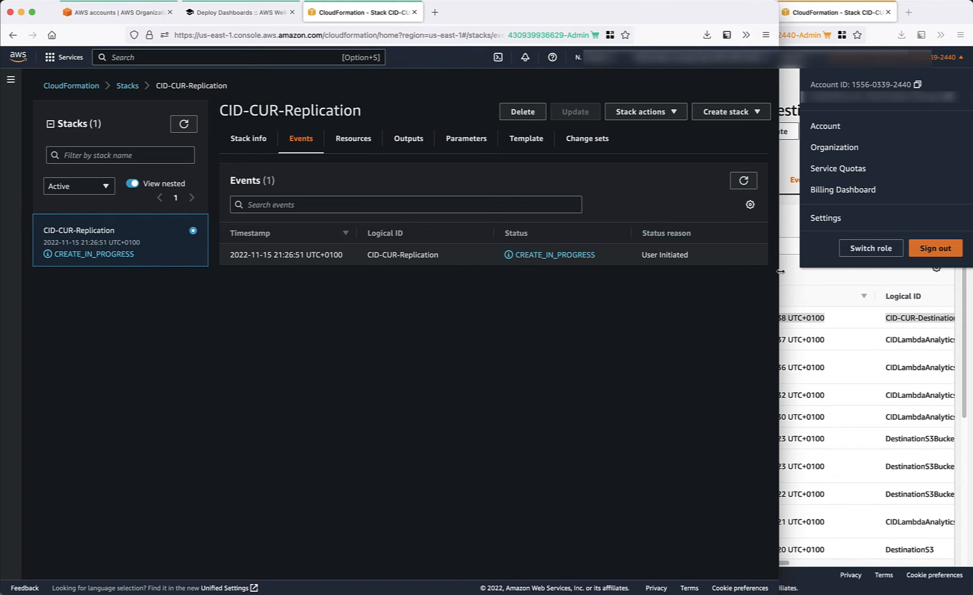
- Enlarge the payer account's browser window and refresh the CID-CUR-Replication stack's events to follow its creation status
left_click_drag(781, 271, 972, 270)
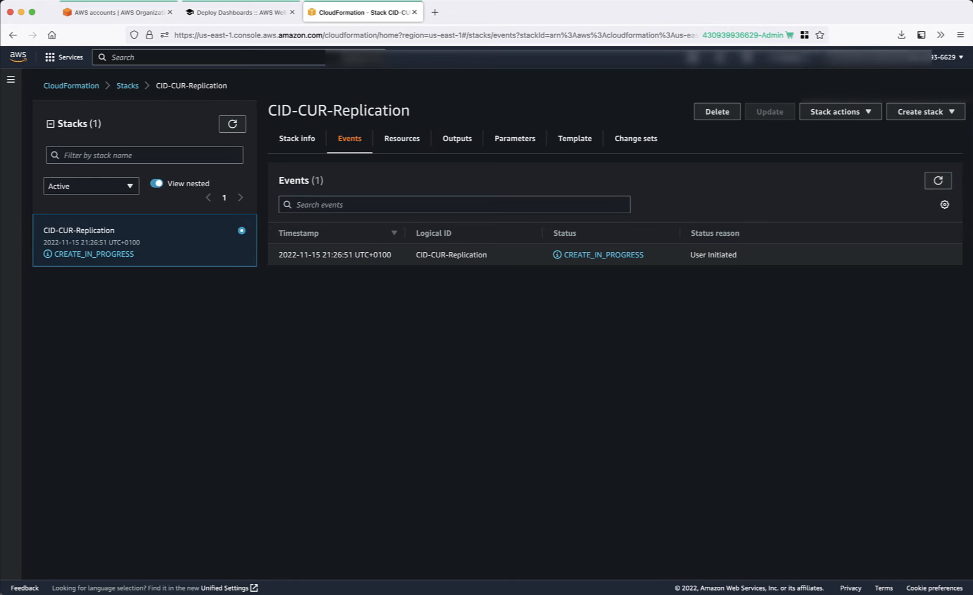
left_click(938, 186)
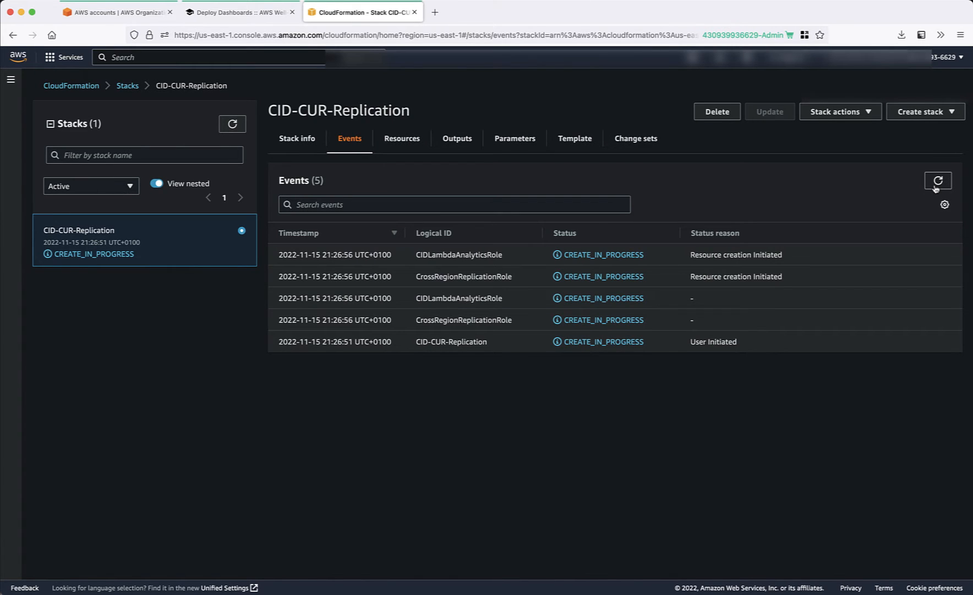
left_click(937, 182)
left_click(938, 182)
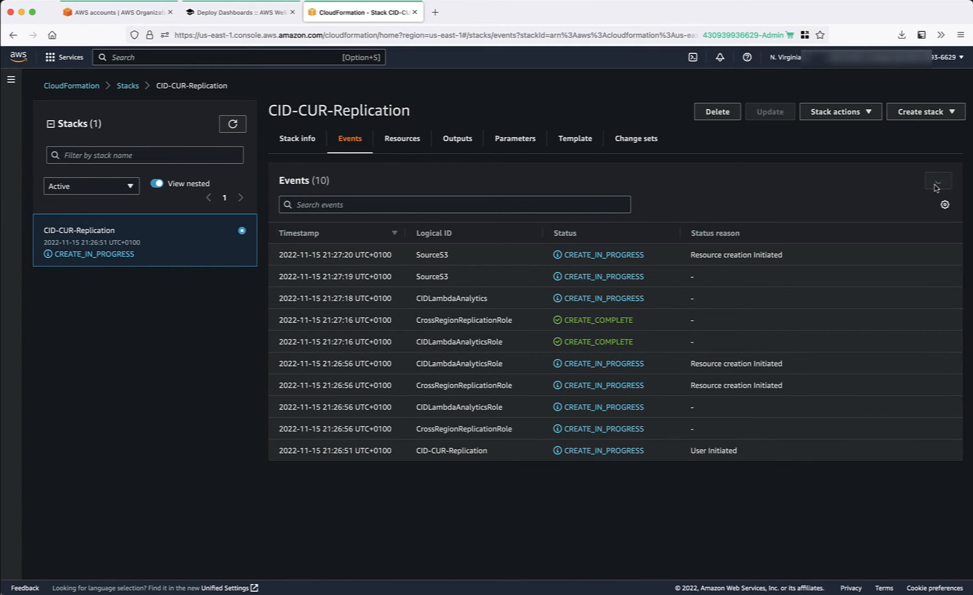
left_click(937, 182)
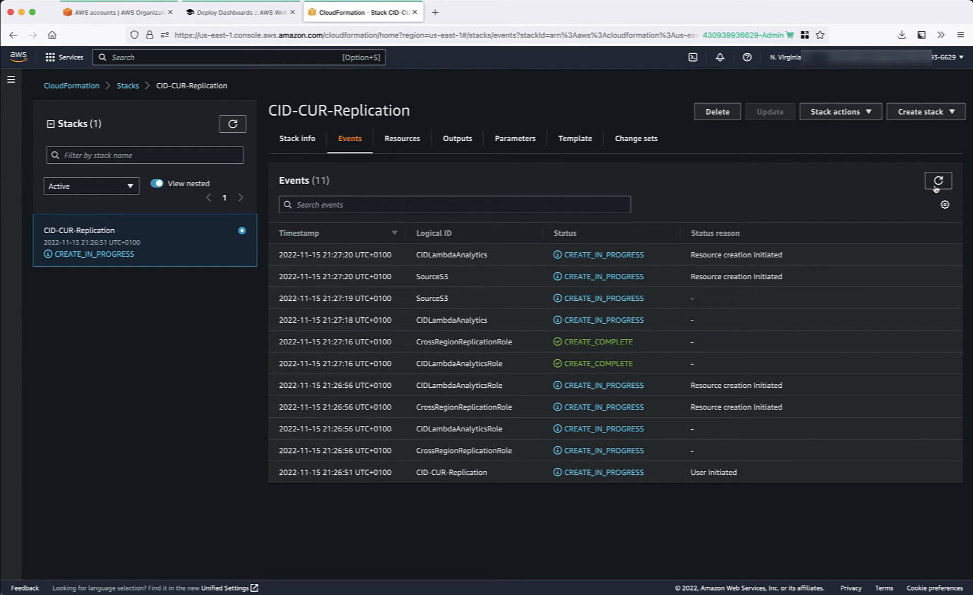
left_click(936, 188)
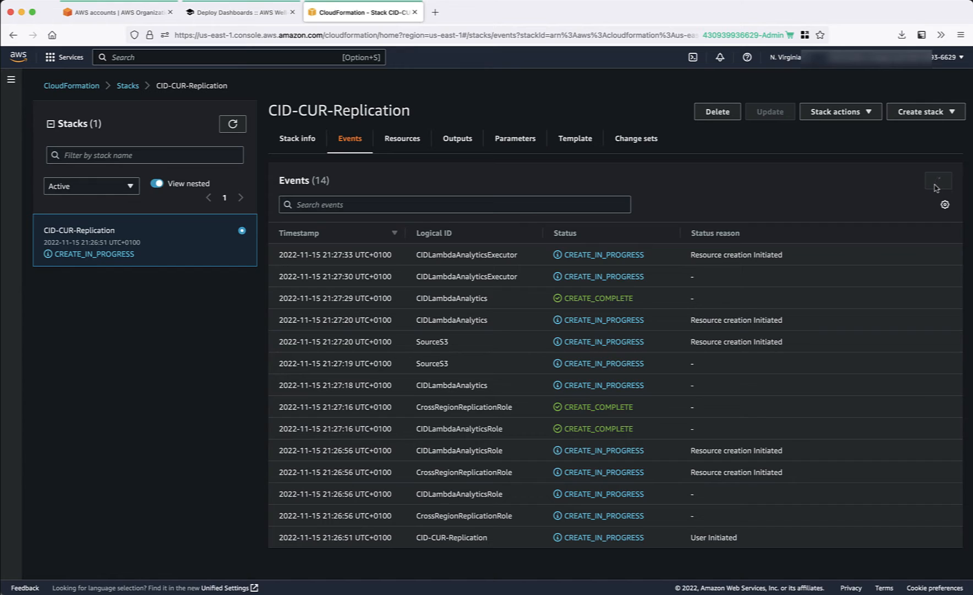
left_click(936, 188)
left_click(936, 188)
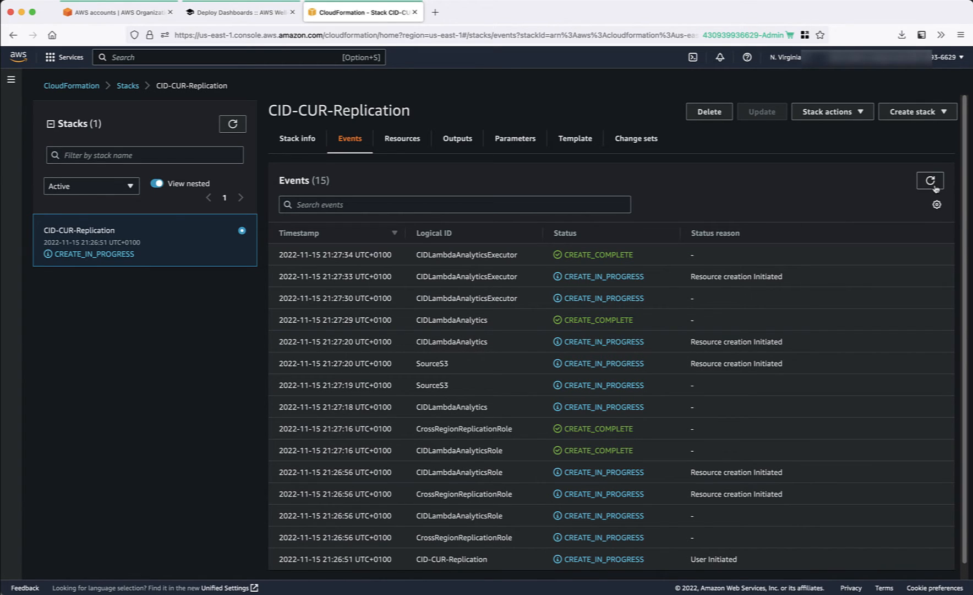
left_click(936, 188)
left_click(932, 185)
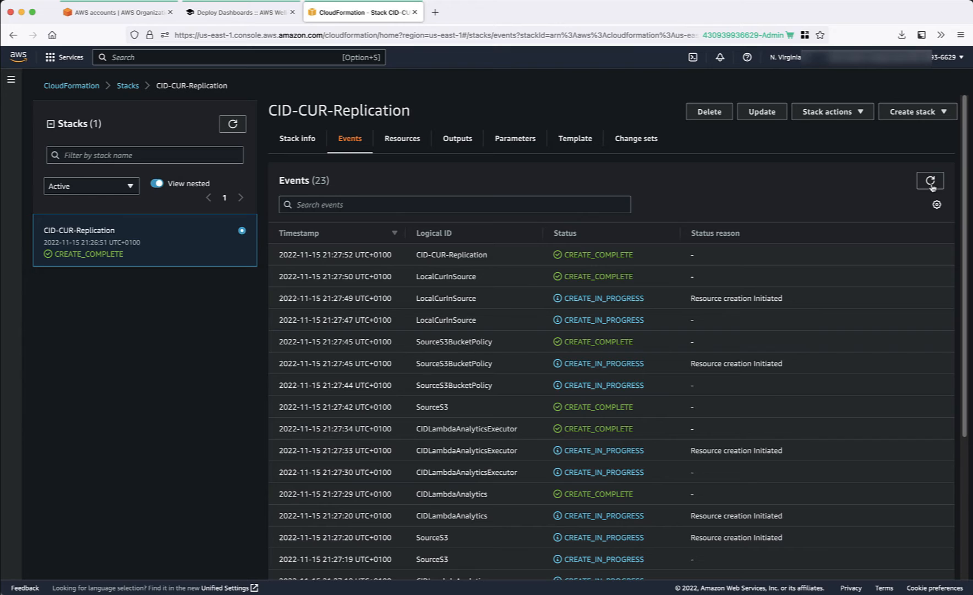
left_click(931, 182)
left_click_drag(498, 257, 409, 258)
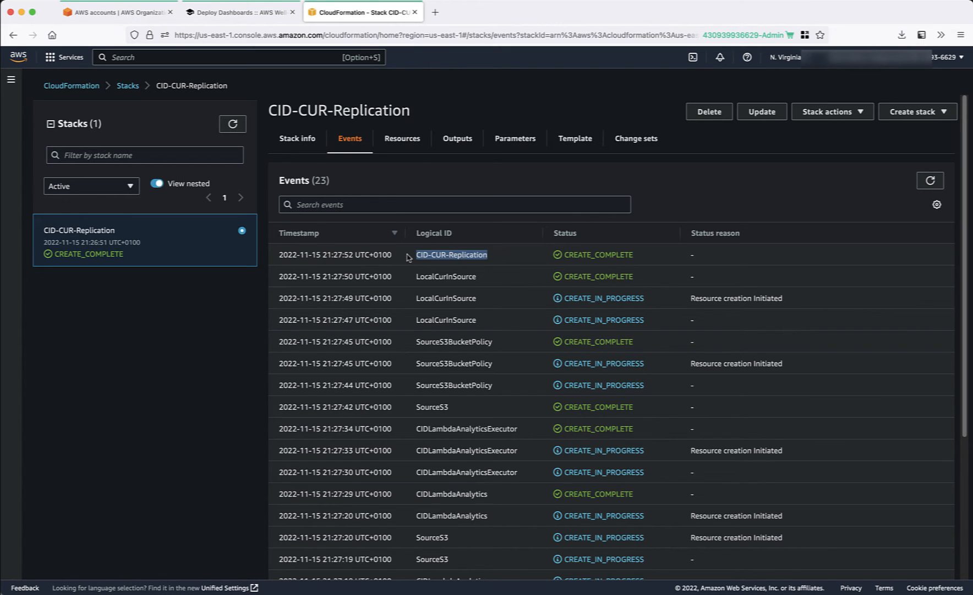
- Review the CID-CUR-Replication stack's resources, including the source bucket policy and the LocalCurInSource report definition, and return to its events
left_click(401, 140)
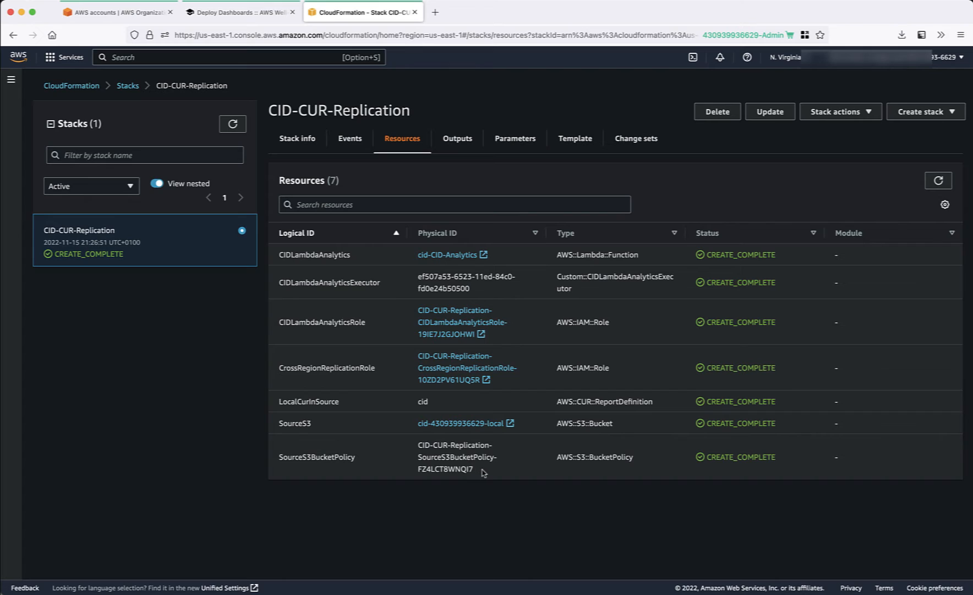
left_click_drag(483, 472, 407, 448)
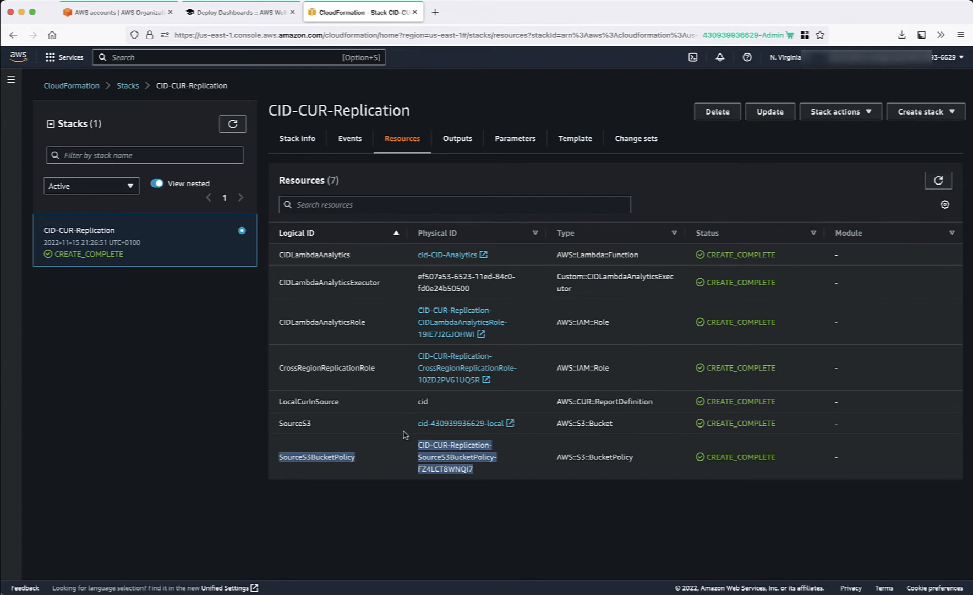
left_click_drag(276, 402, 666, 402)
left_click(667, 403)
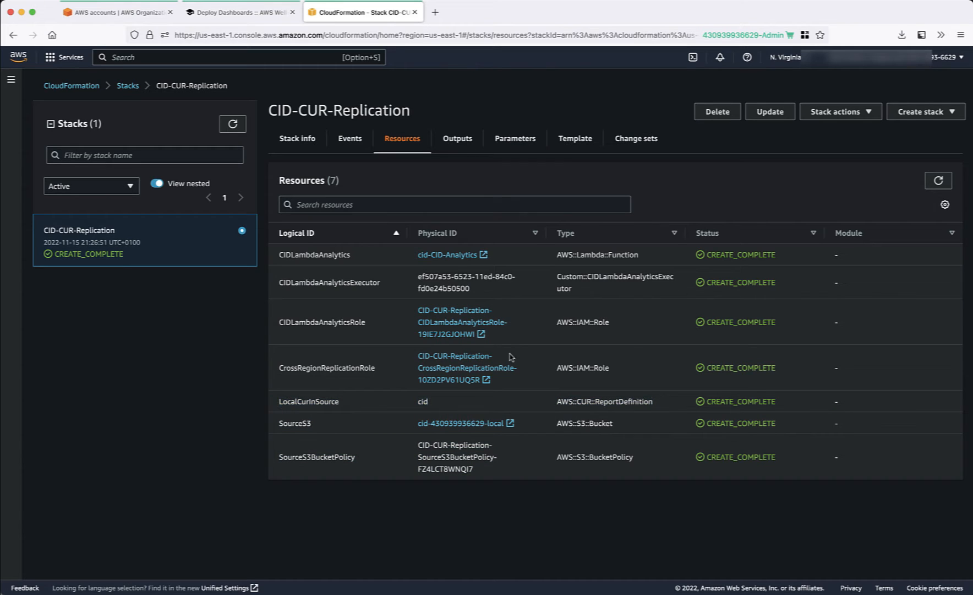
left_click(19, 40)
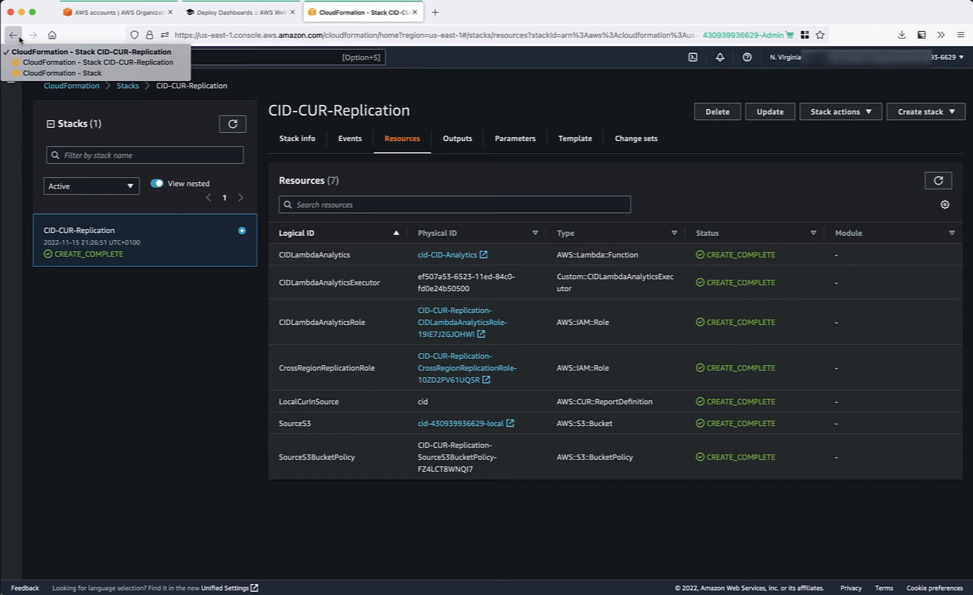
left_click(13, 35)
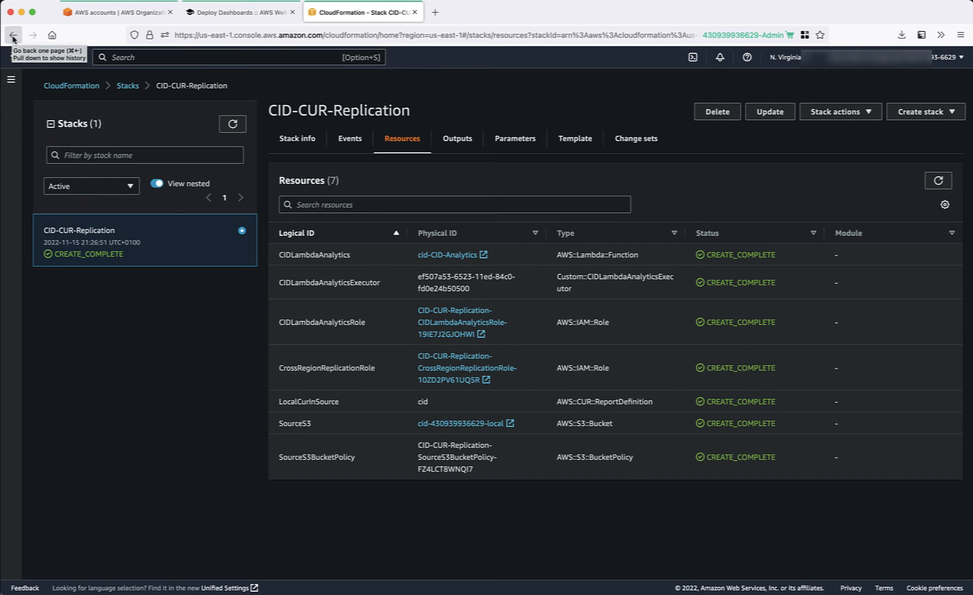
left_click(14, 35)
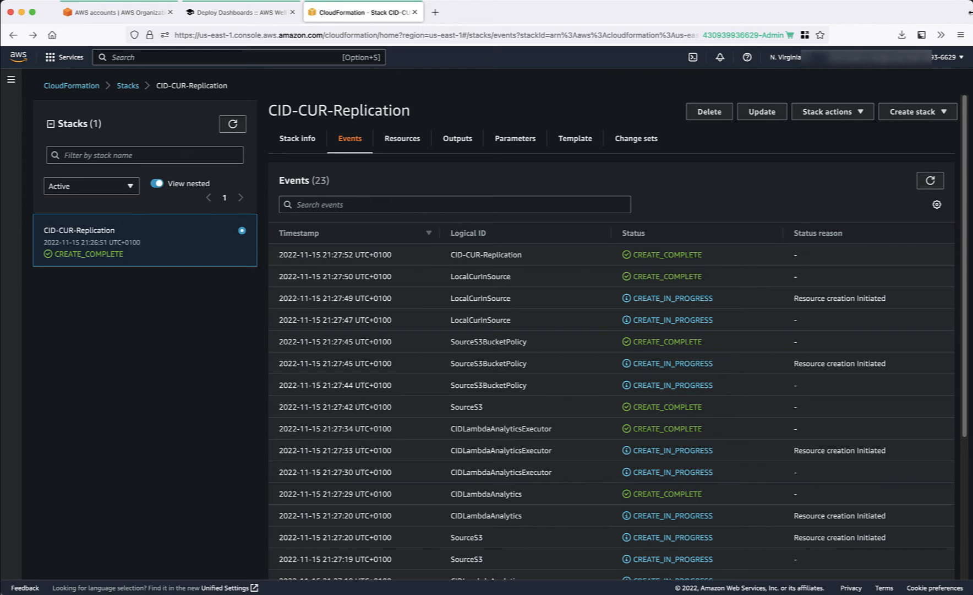
- Switch to the data collection account's browser window, enlarge it, and bring up its Deploy Dashboards lab page
left_click_drag(970, 12, 473, 12)
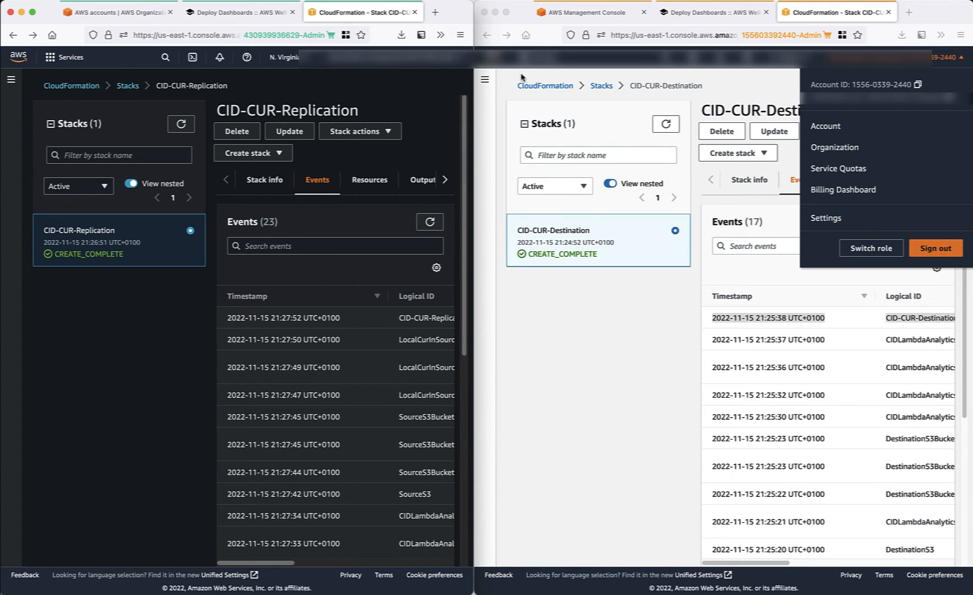
left_click_drag(474, 79, 5, 87)
left_click(751, 168)
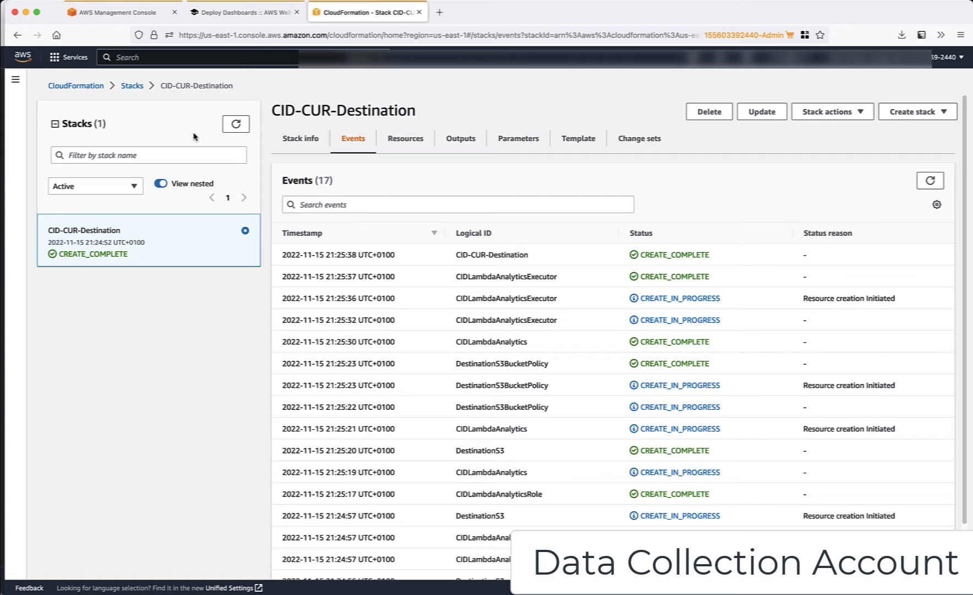
left_click(276, 17)
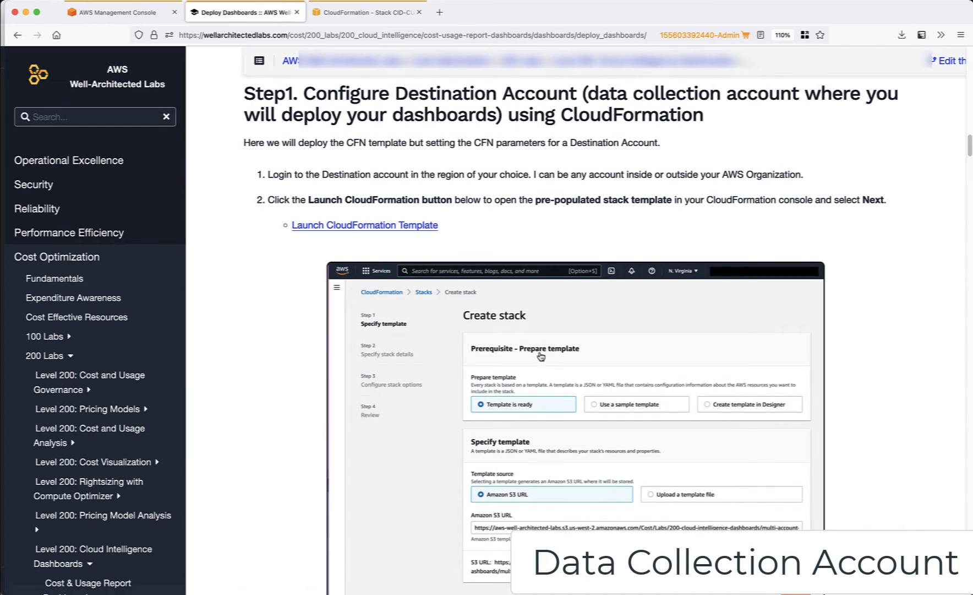
- Review the lab's CloudFormation Install diagram, marking stacks #1 and #2 and the replication into the destination S3 bucket
scroll(542, 347, "down", 5)
scroll(542, 347, "up", 15)
scroll(543, 347, "up", 5)
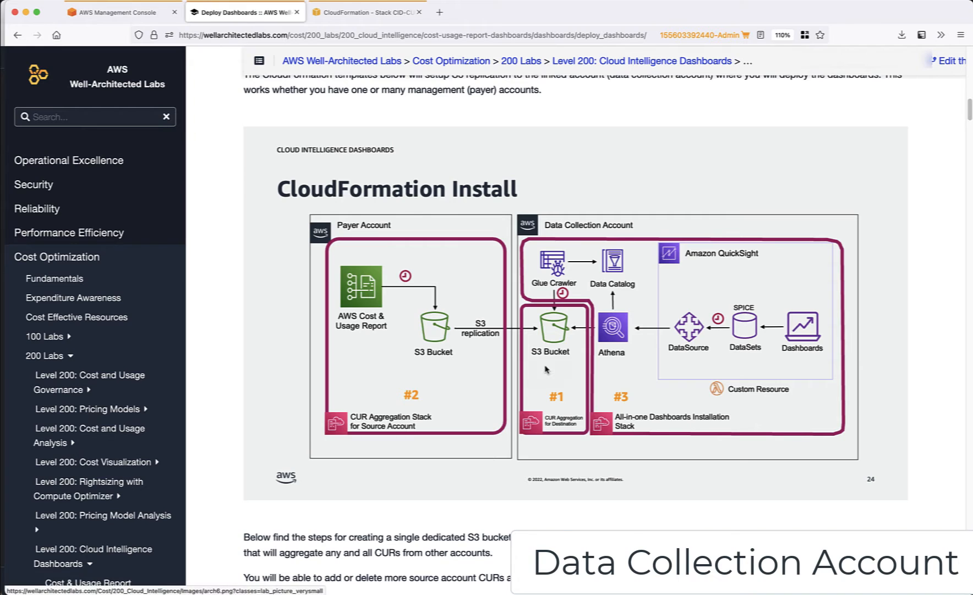
left_click_drag(547, 367, 576, 363)
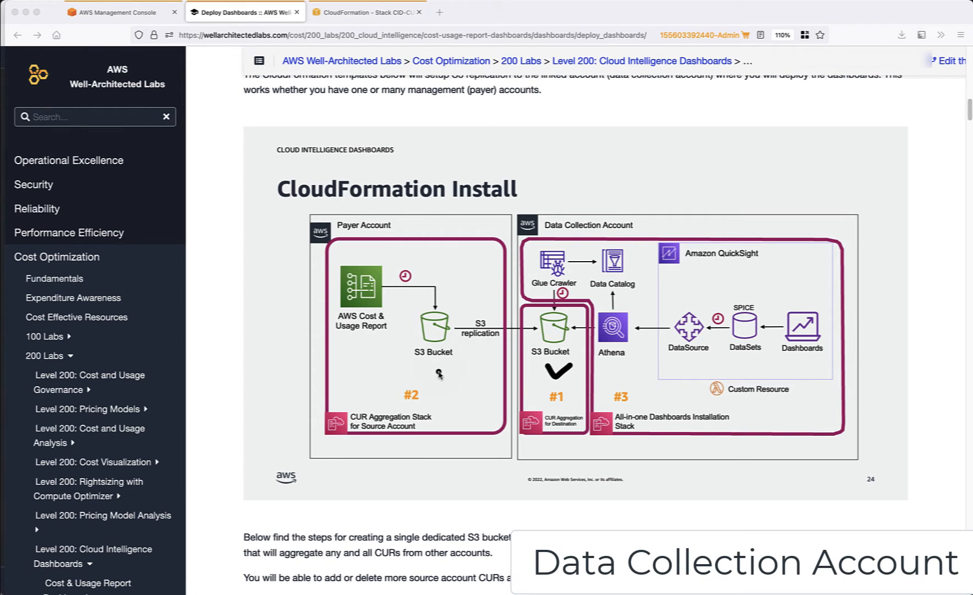
mouse_move(439, 374)
left_mouse_down()
mouse_move(457, 381)
mouse_move(465, 372)
left_mouse_up()
mouse_move(533, 361)
left_mouse_down()
mouse_move(523, 319)
mouse_move(584, 339)
mouse_move(562, 368)
left_mouse_up()
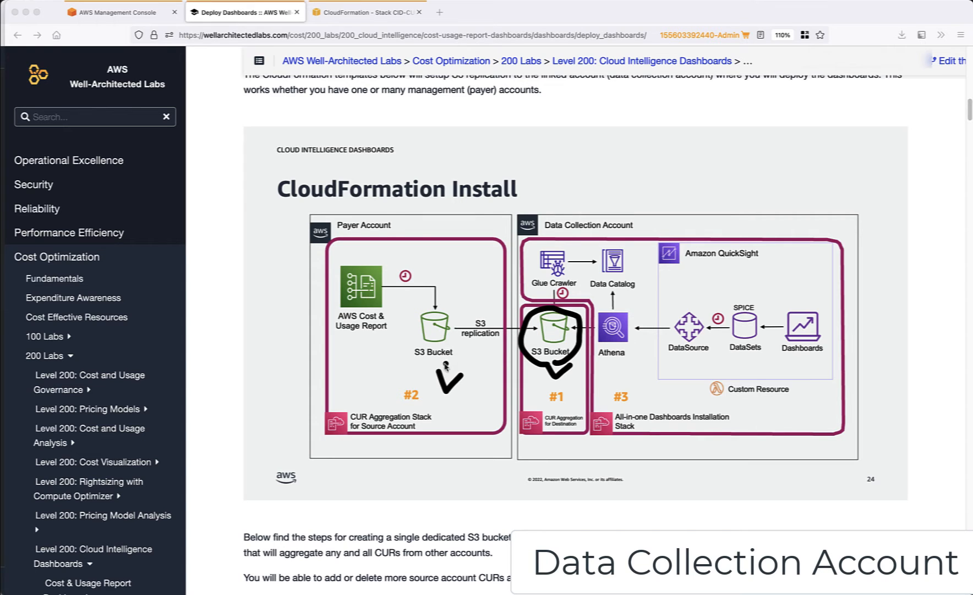
mouse_move(442, 364)
left_mouse_down()
mouse_move(495, 360)
mouse_move(496, 374)
left_mouse_up()
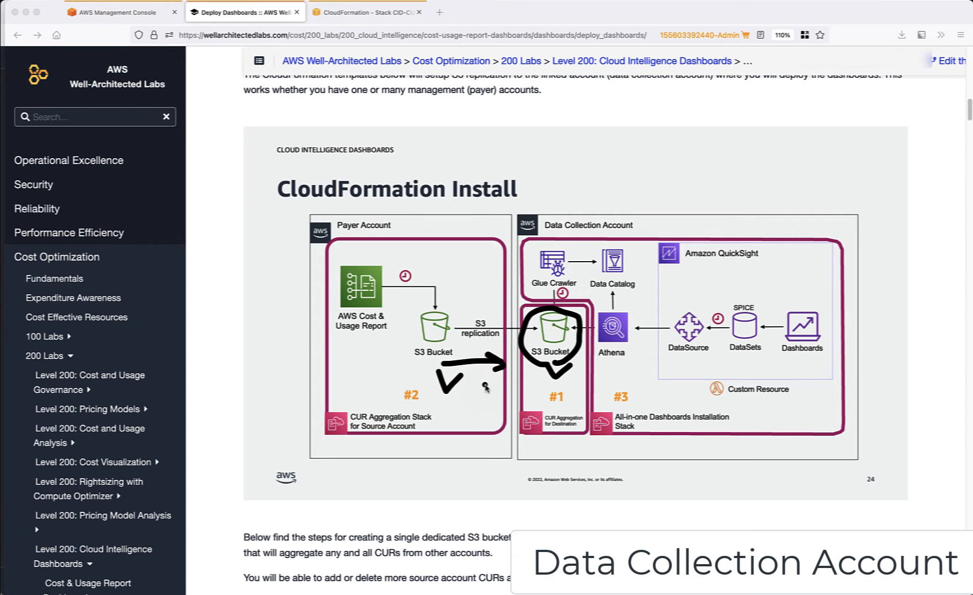
- Look through the lab instructions past Step1, Step2 and the optional account changes to find the Enable QuickSight section
scroll(606, 402, "down", 5)
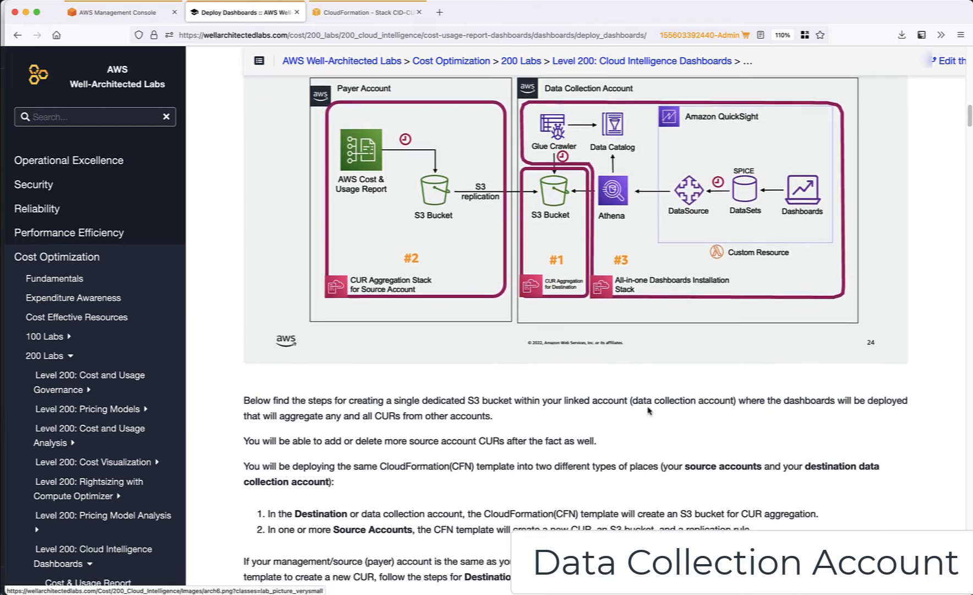
scroll(642, 414, "down", 10)
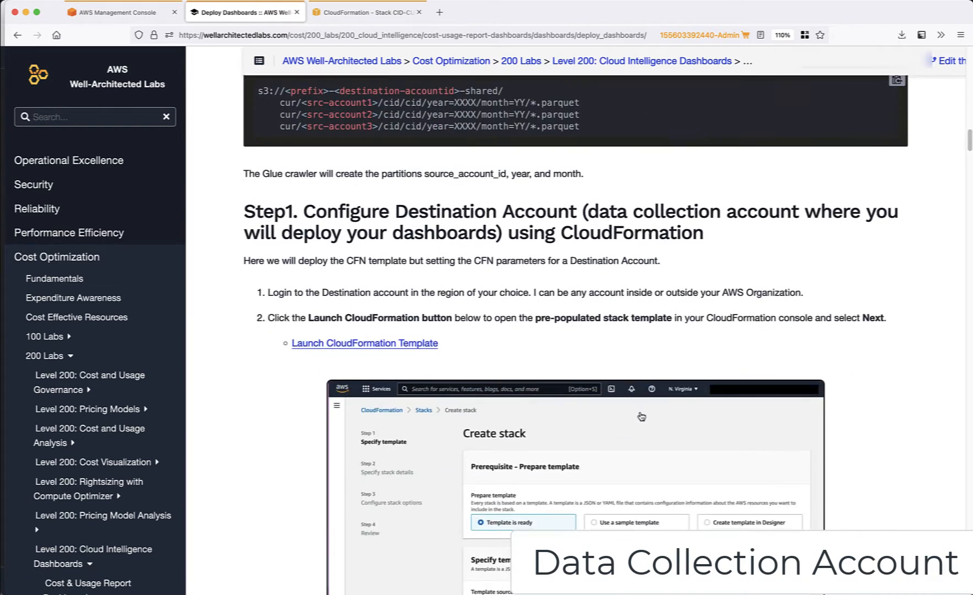
scroll(641, 415, "down", 20)
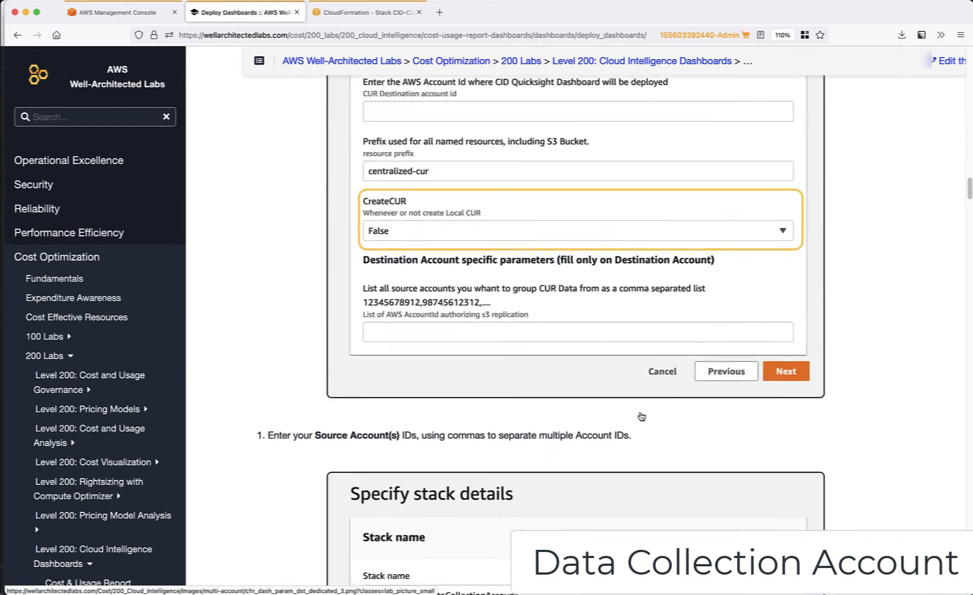
scroll(639, 417, "down", 20)
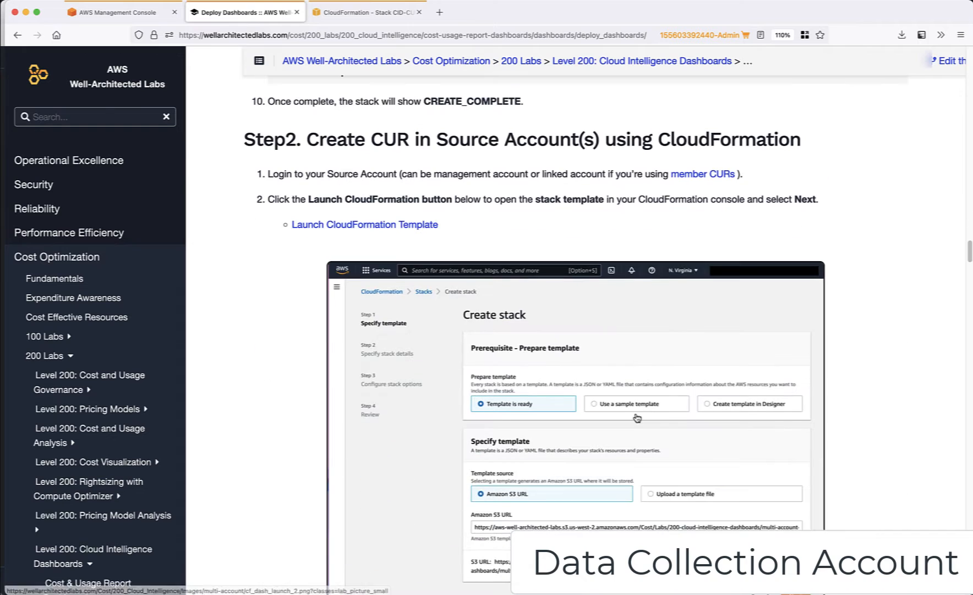
scroll(559, 400, "down", 20)
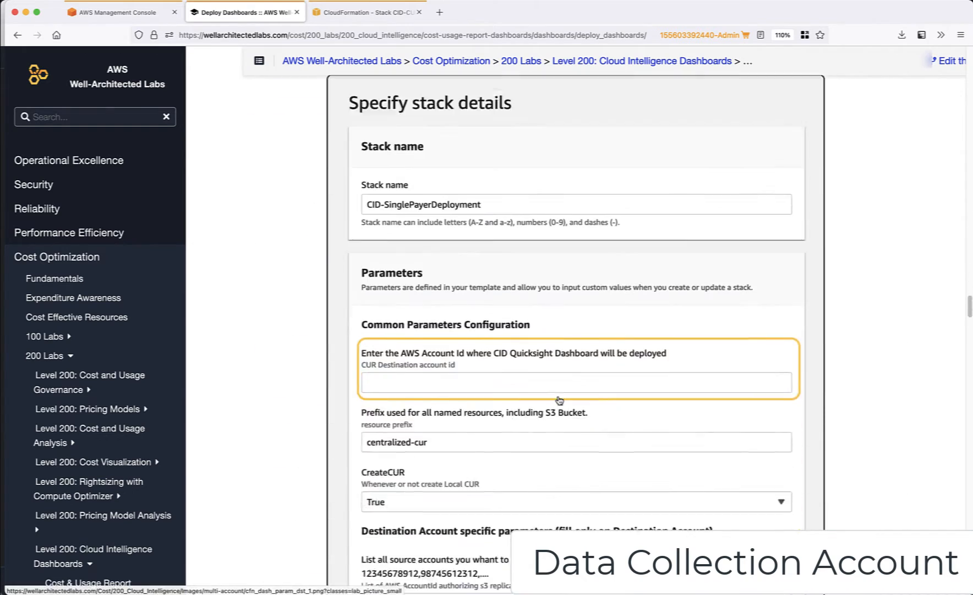
scroll(559, 400, "down", 20)
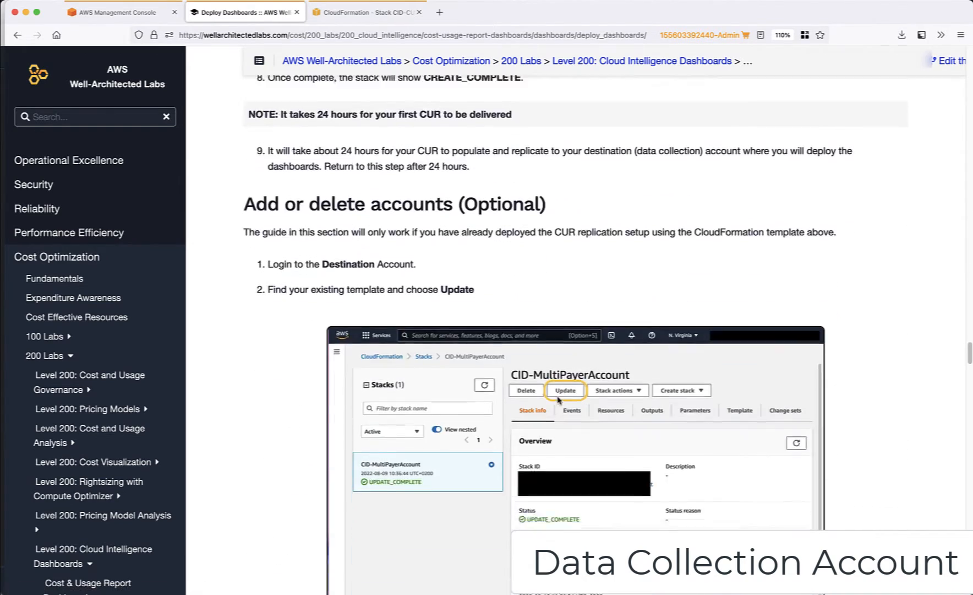
scroll(560, 400, "down", 12)
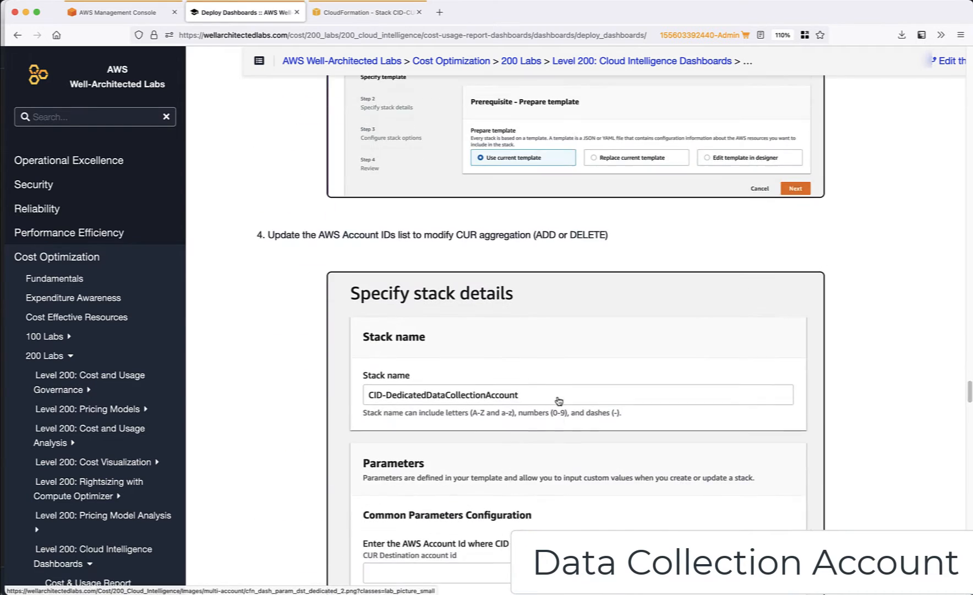
scroll(559, 400, "down", 20)
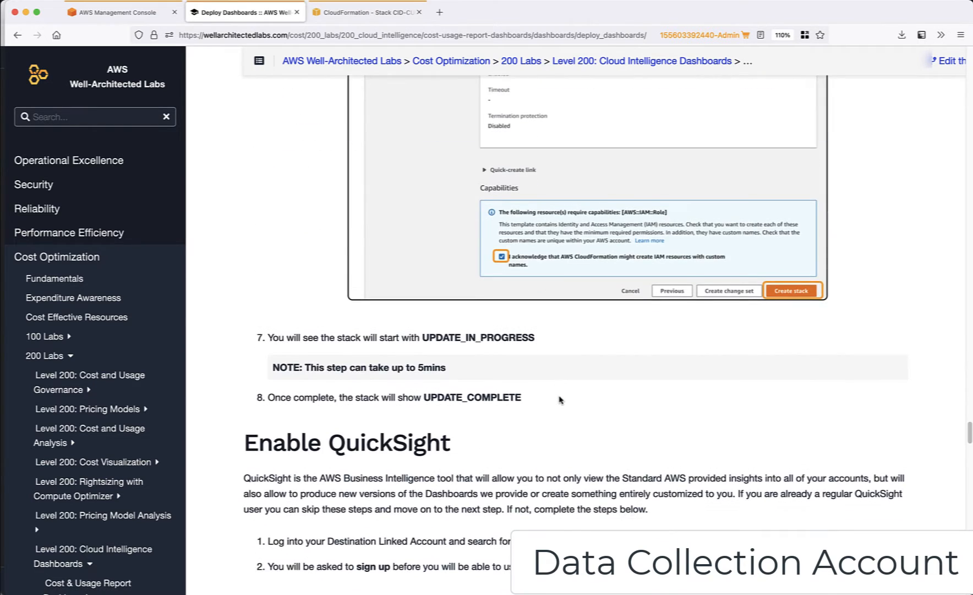
scroll(559, 400, "down", 4)
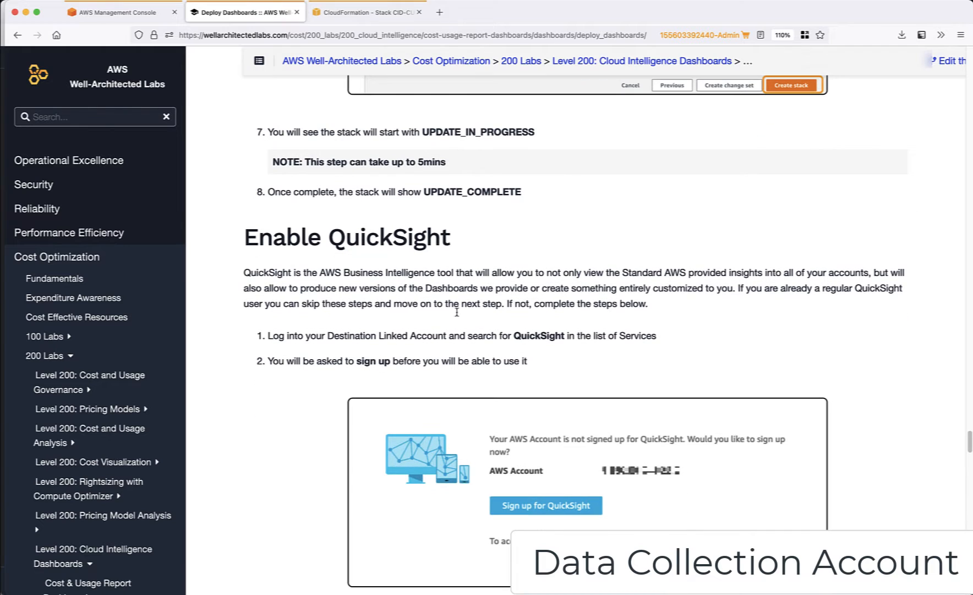
left_click_drag(249, 246, 462, 245)
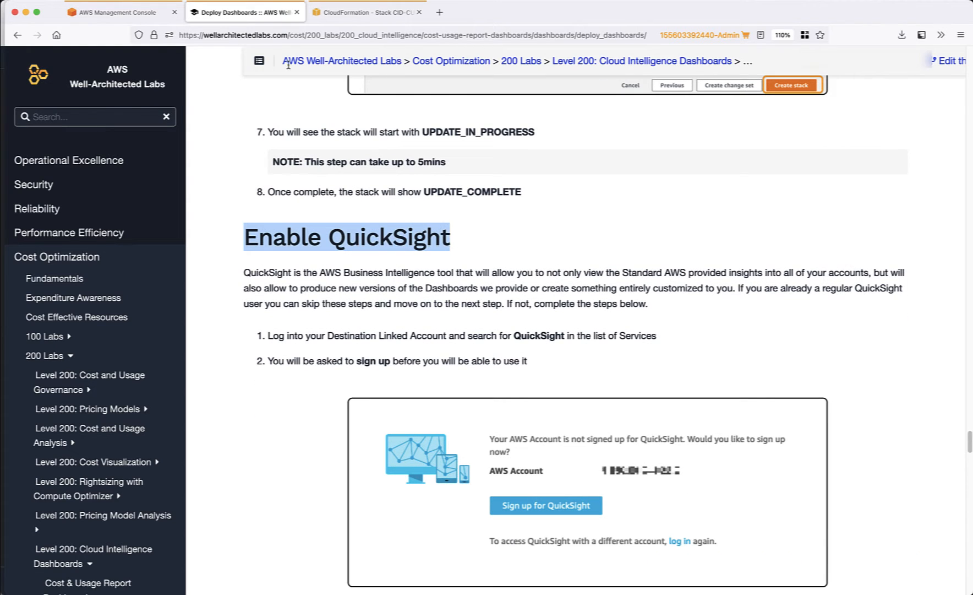
- Find the QuickSight service from the AWS Management Console and start signing up for it
left_click(114, 15)
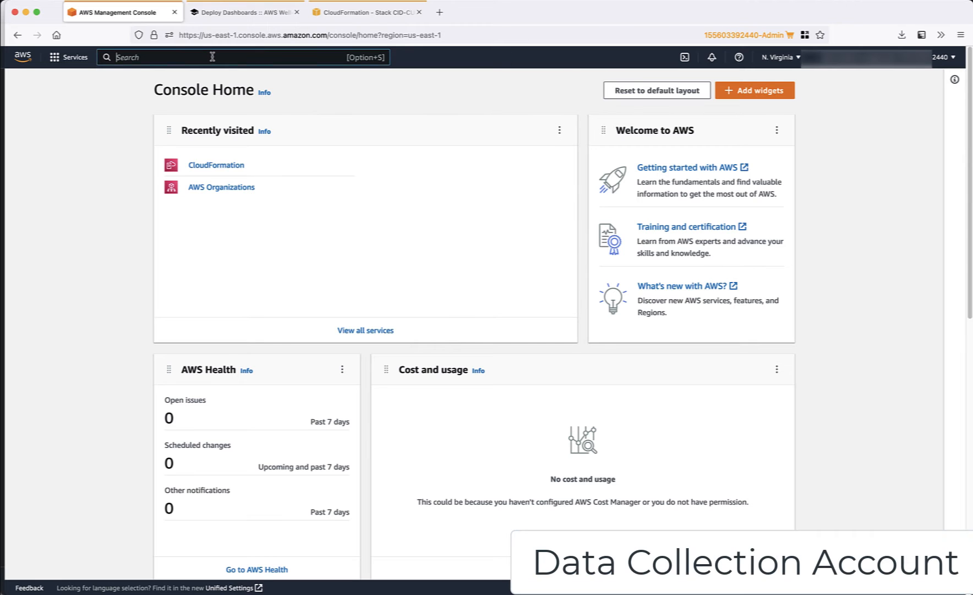
type("suic")
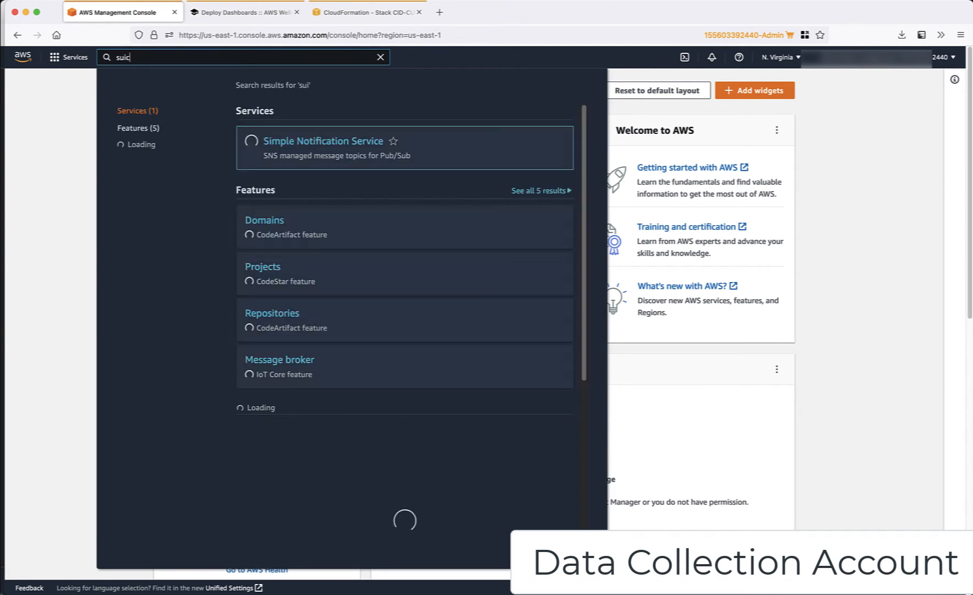
key("BackSpace")
key("BackSpace")
key("BackSpace")
key("BackSpace")
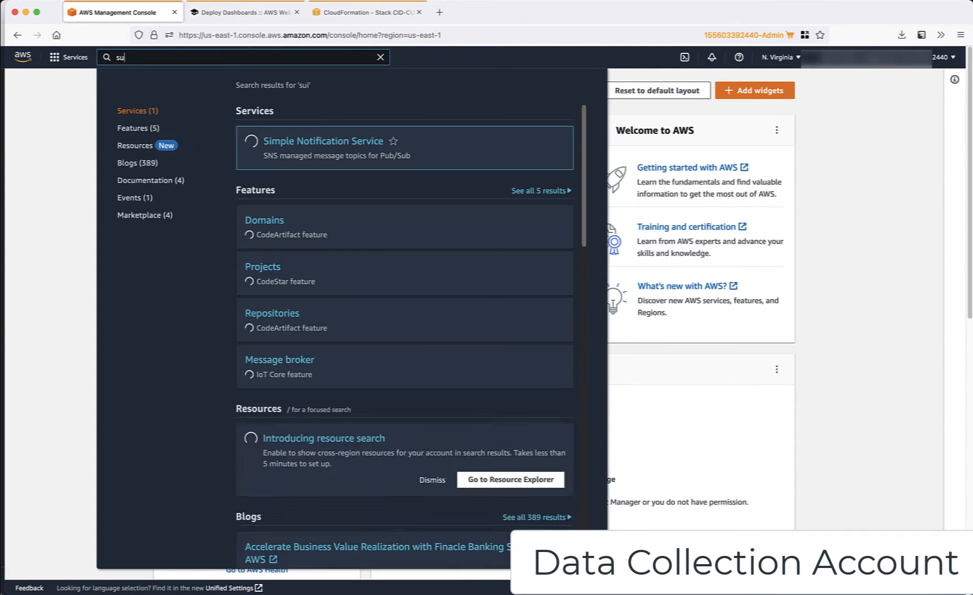
type("quick")
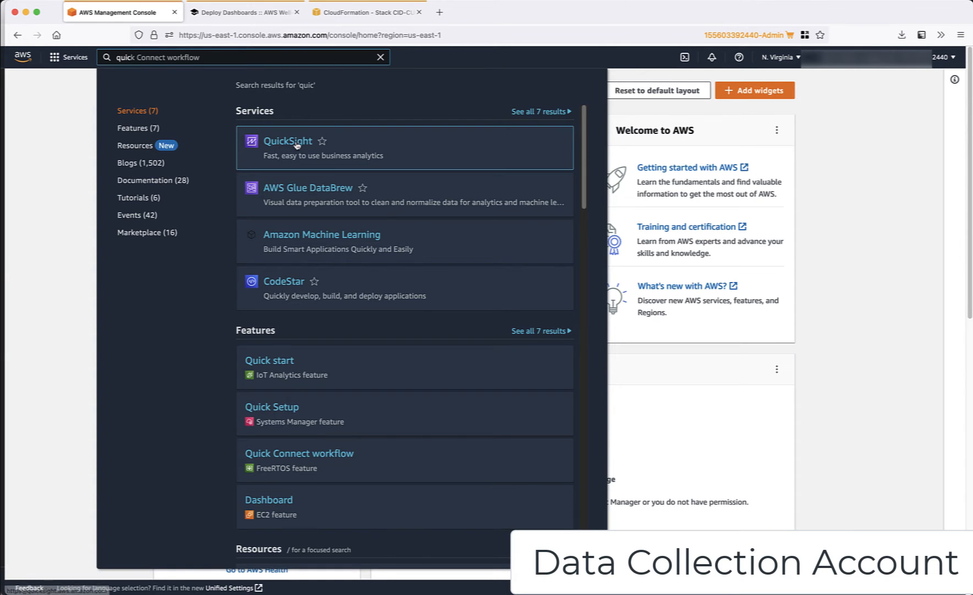
left_click(295, 144)
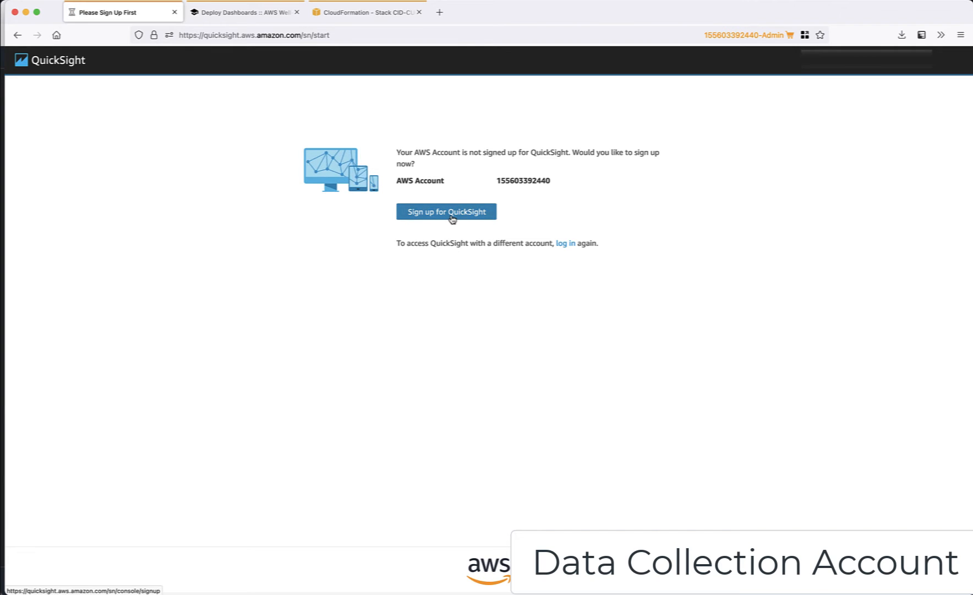
left_click(451, 217)
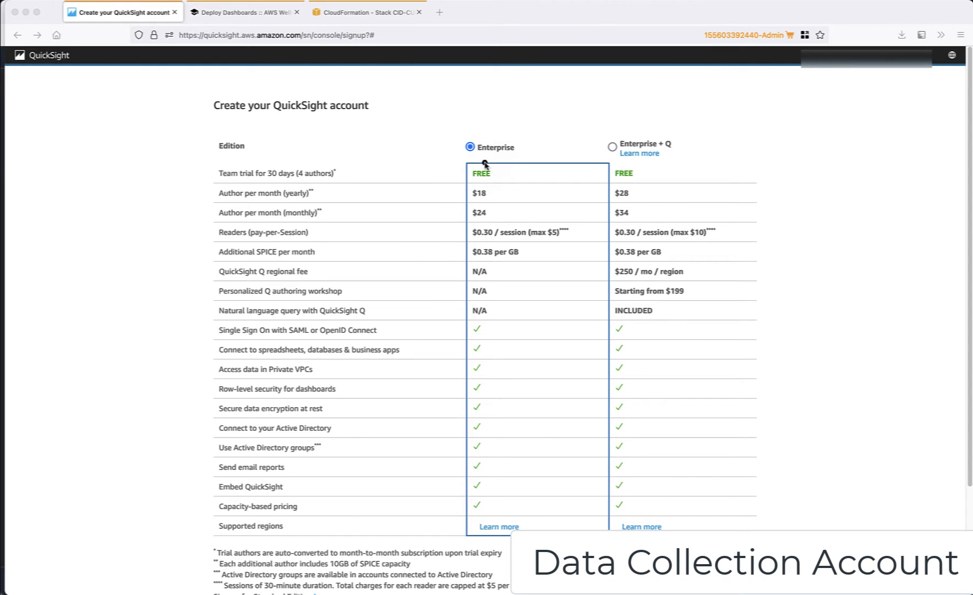
- Mark the Enterprise edition on the account creation page and continue the QuickSight sign-up with it
mouse_move(485, 164)
left_mouse_down()
mouse_move(520, 127)
mouse_move(471, 166)
left_mouse_up()
mouse_move(566, 102)
left_mouse_down()
mouse_move(528, 133)
mouse_move(526, 118)
mouse_move(555, 129)
left_mouse_up()
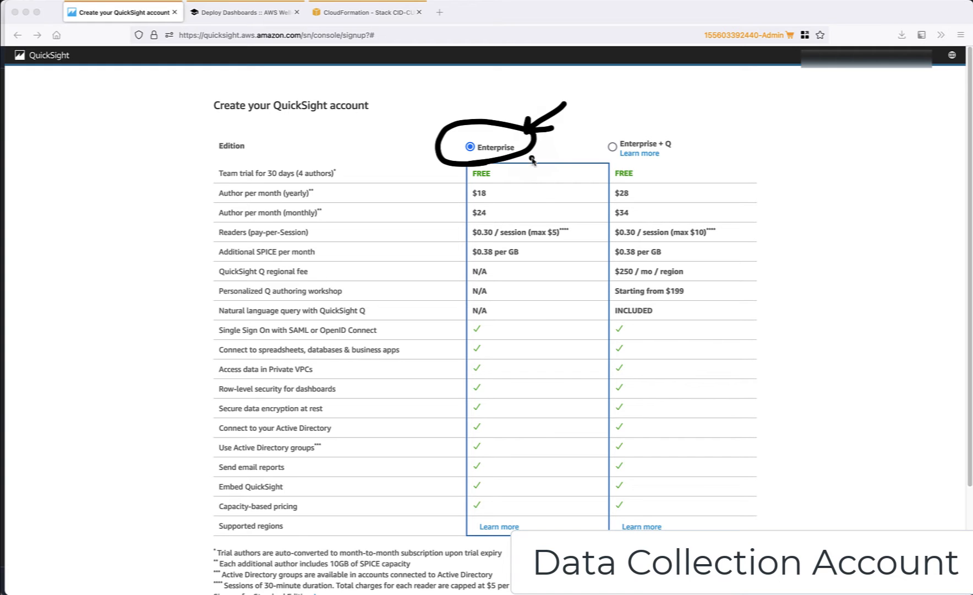
left_click(522, 343)
scroll(523, 342, "down", 5)
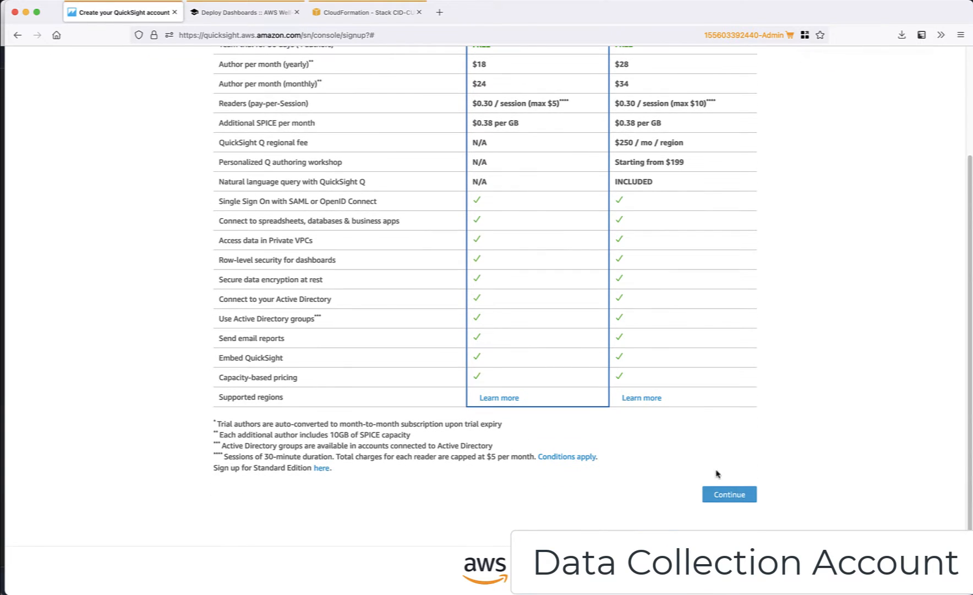
left_click(731, 494)
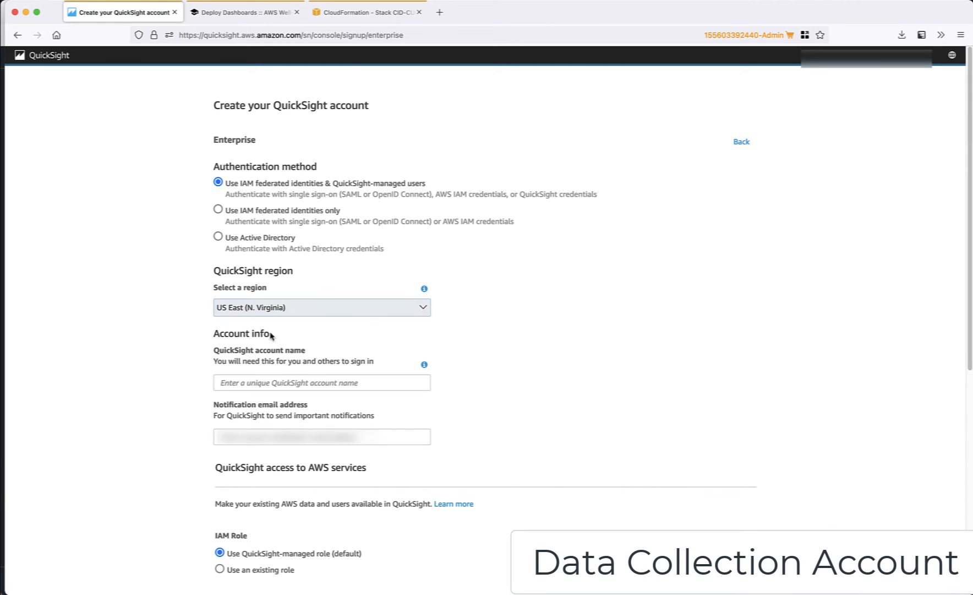
- Fill in the QuickSight account name with the AWS account number and enter the notification email address
left_click(281, 384)
key("super+v")
key("Tab")
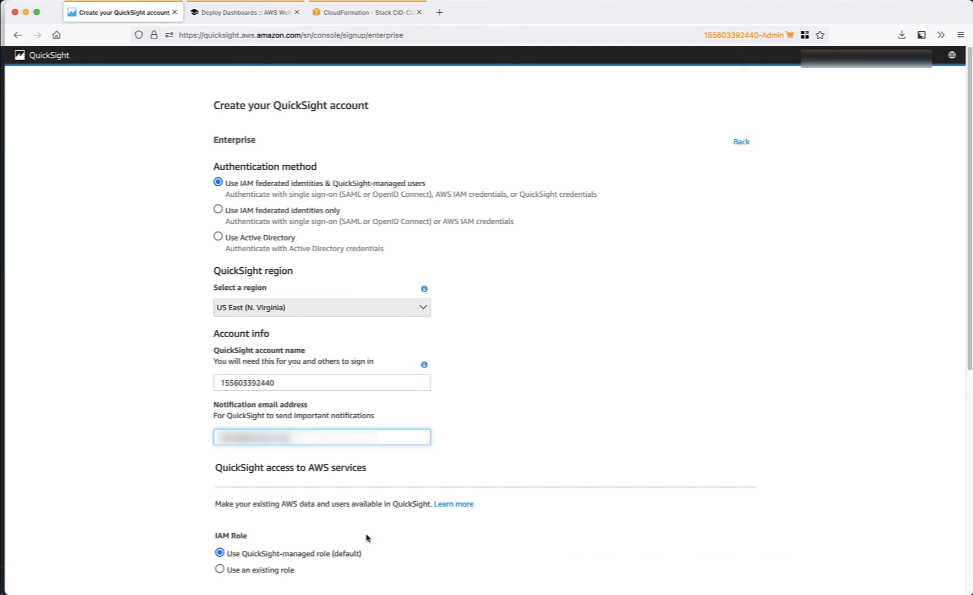
- Grant QuickSight access to the shared CID S3 bucket and finish creating the QuickSight account
scroll(374, 524, "down", 6)
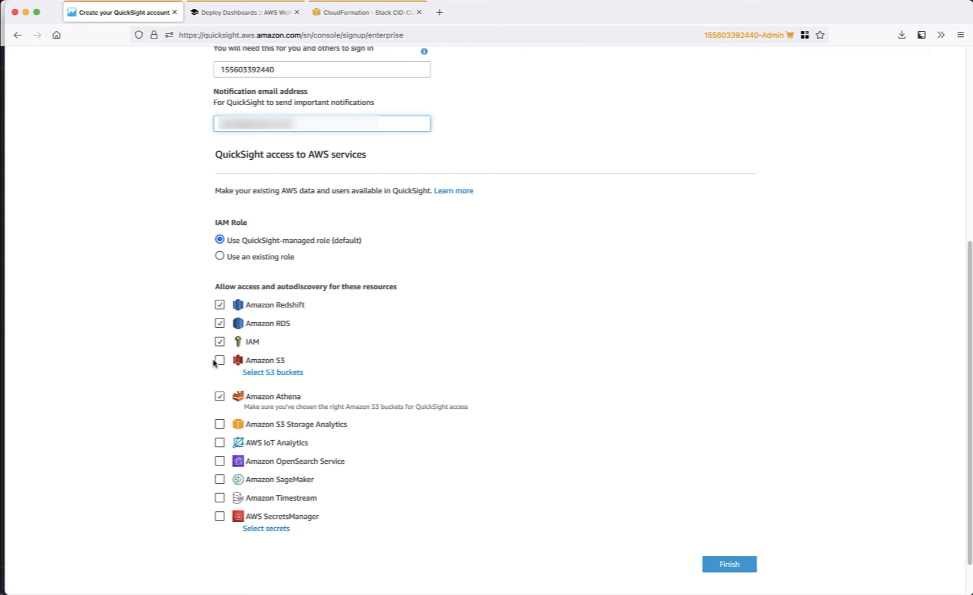
left_click(280, 374)
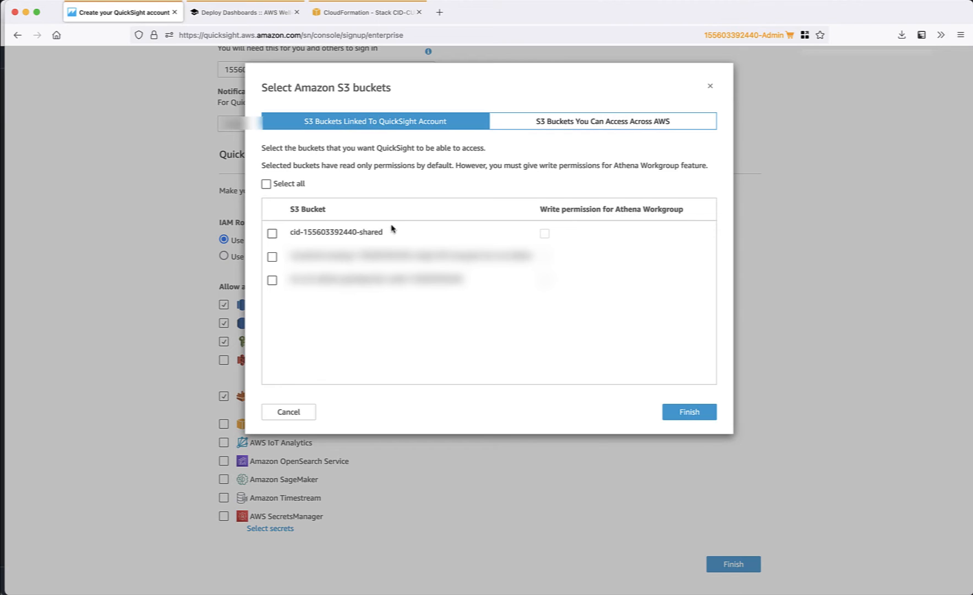
left_click(272, 234)
left_click(692, 413)
left_click(728, 564)
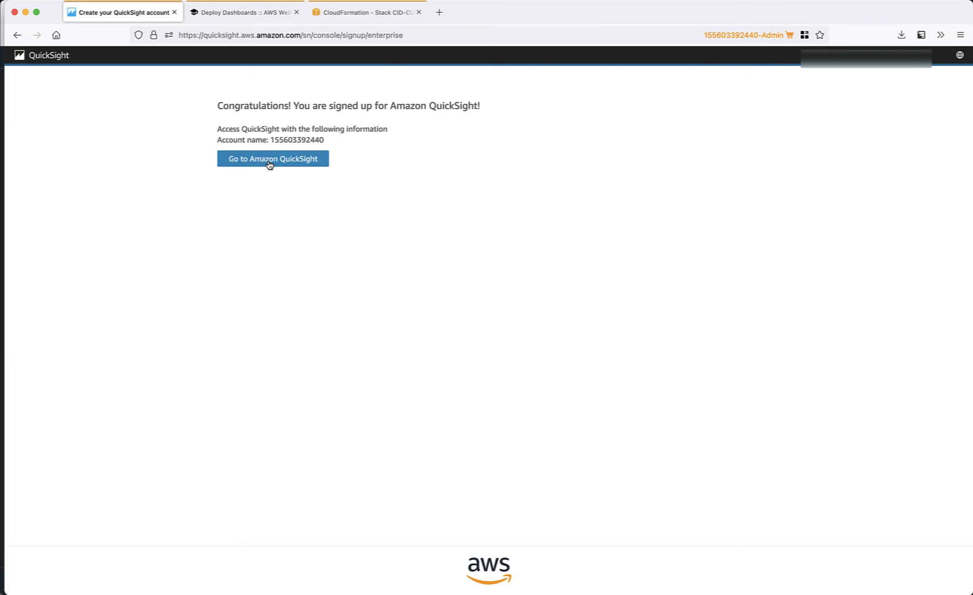
- Go to Amazon QuickSight and look through its Dashboards, Analyses and Datasets pages
left_click(272, 159)
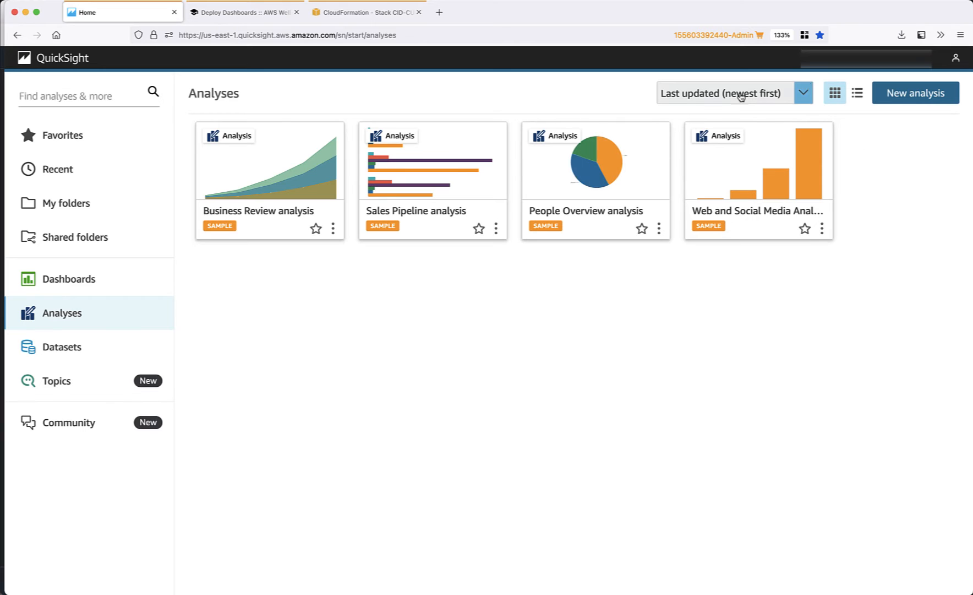
left_click(74, 276)
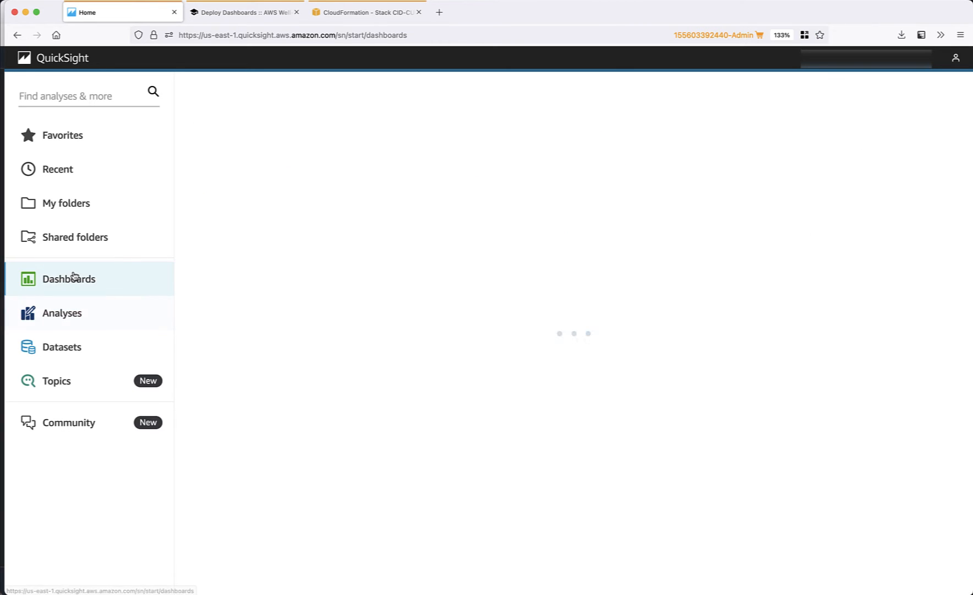
left_click(76, 325)
left_click(73, 346)
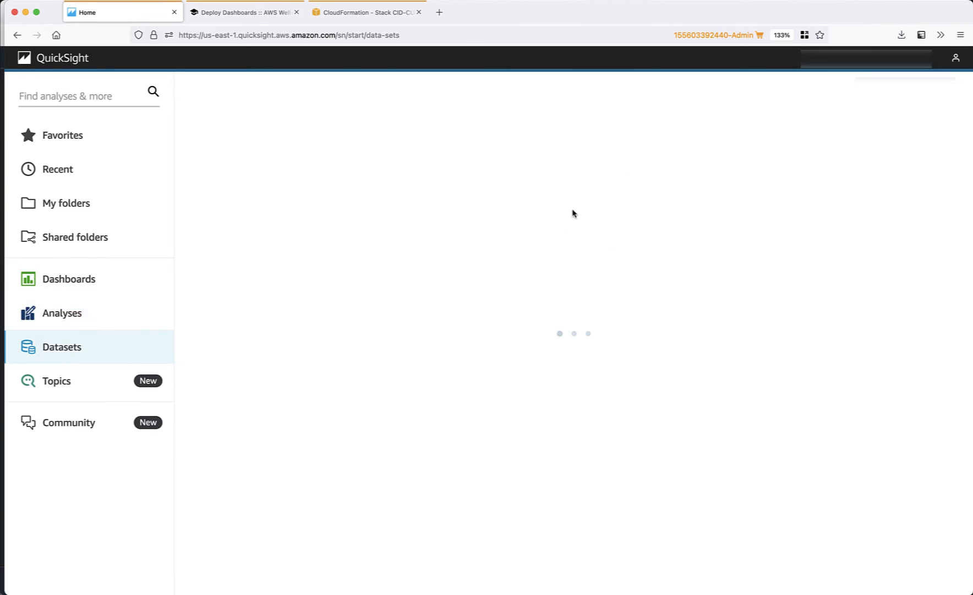
- Bring up the QuickSight management page and point out the user entry in the Manage users table
left_click(956, 59)
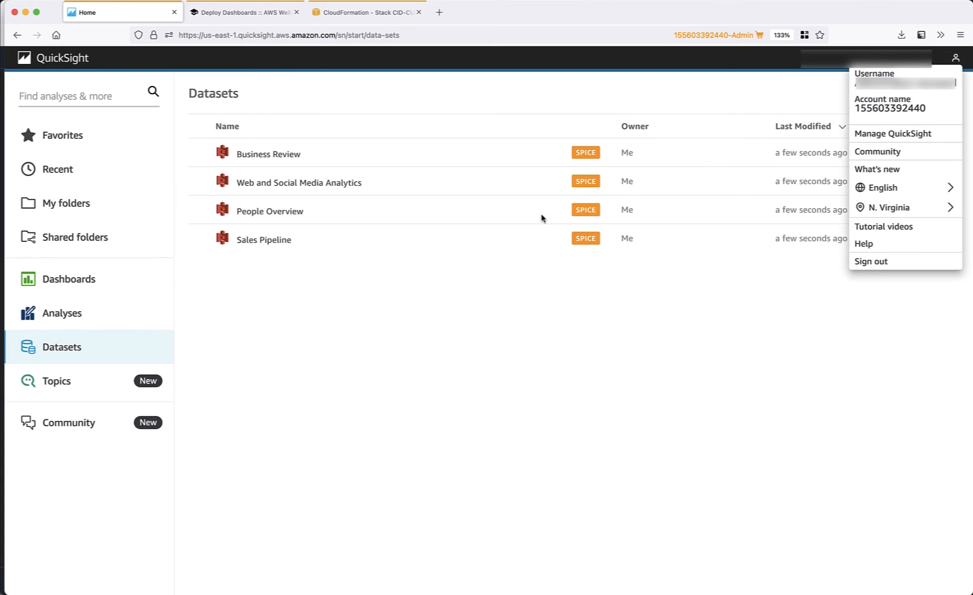
left_click(890, 135)
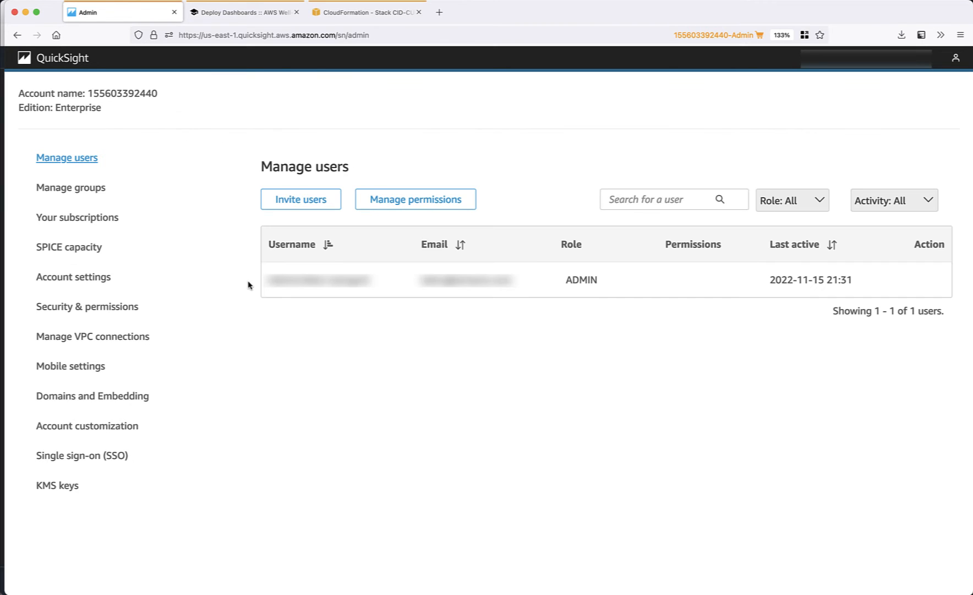
left_click_drag(671, 279, 234, 286)
left_click(235, 288)
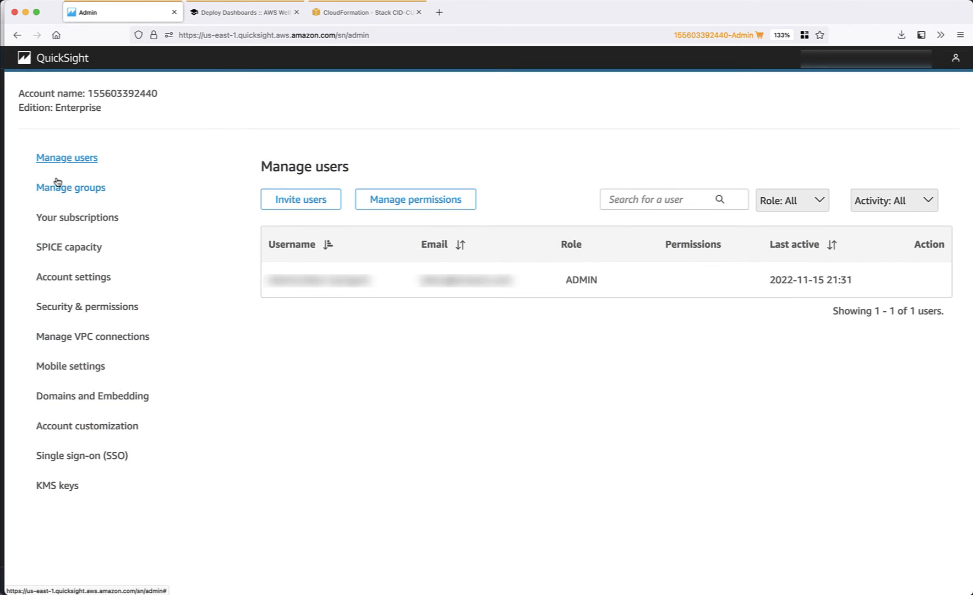
- Review the account's SPICE capacity and look at the option for purchasing more, leaving it without buying
left_click(69, 248)
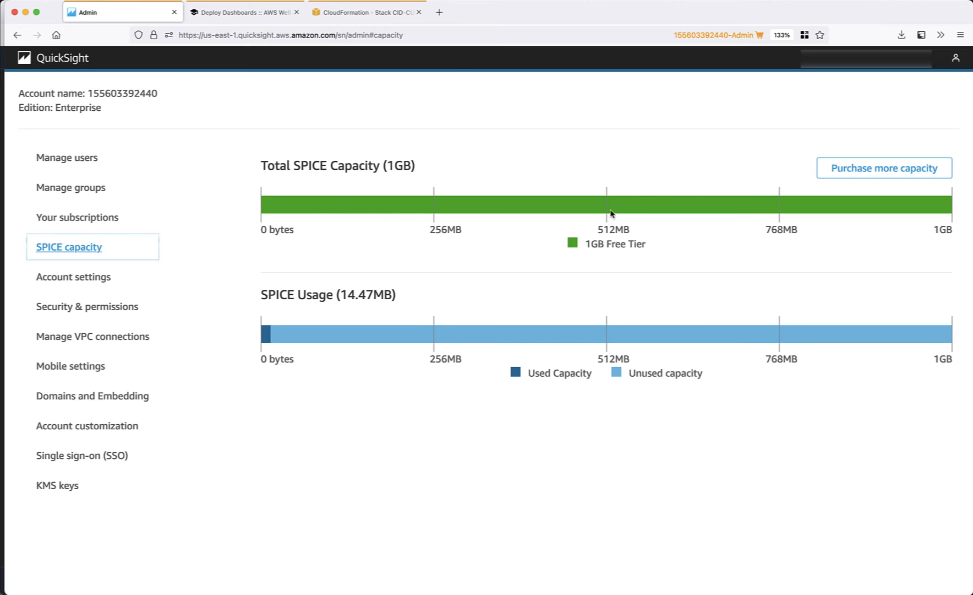
left_click(857, 169)
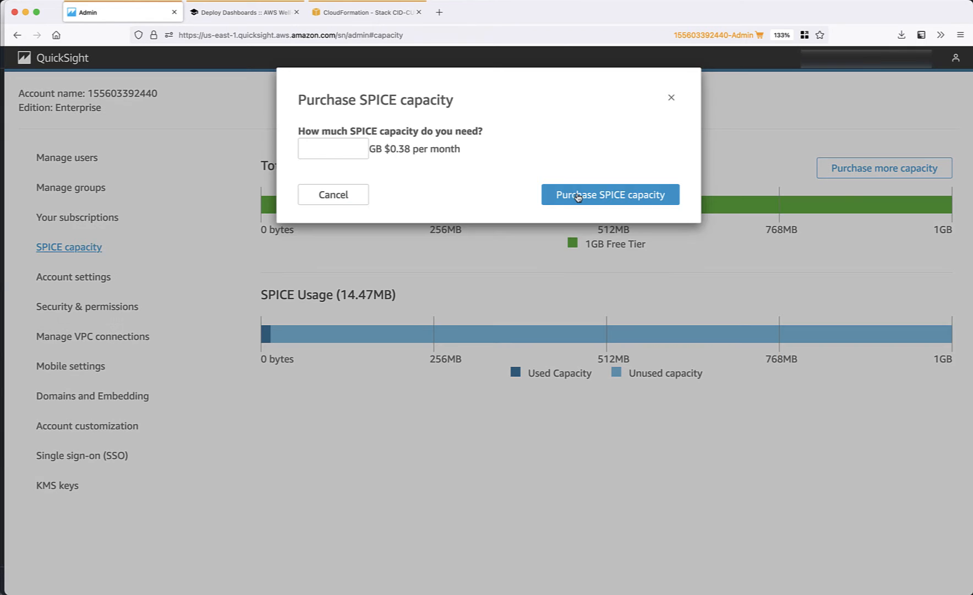
left_click(675, 101)
- Check in Security & permissions which AWS services and S3 buckets QuickSight is allowed to access
left_click(77, 306)
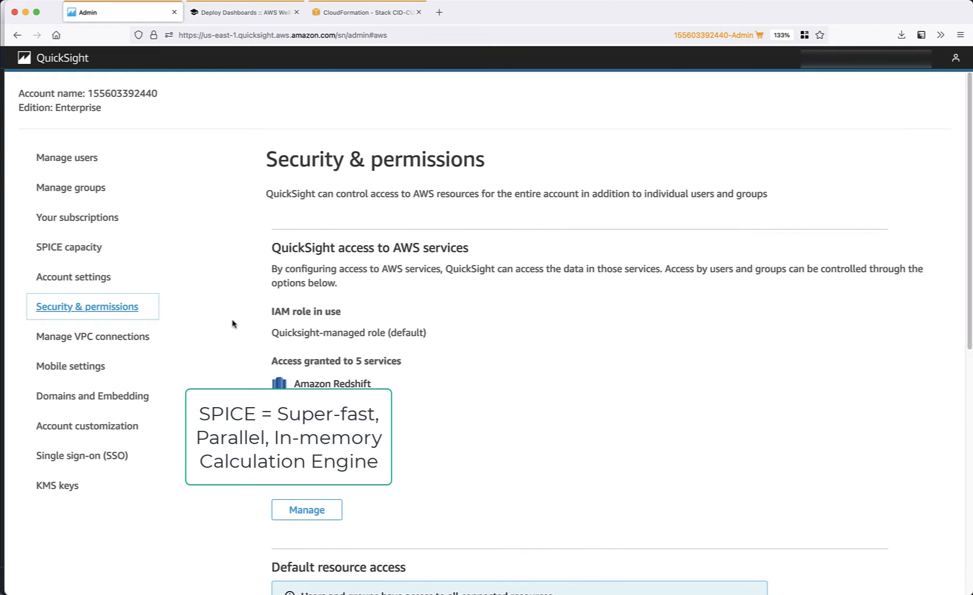
left_click(314, 509)
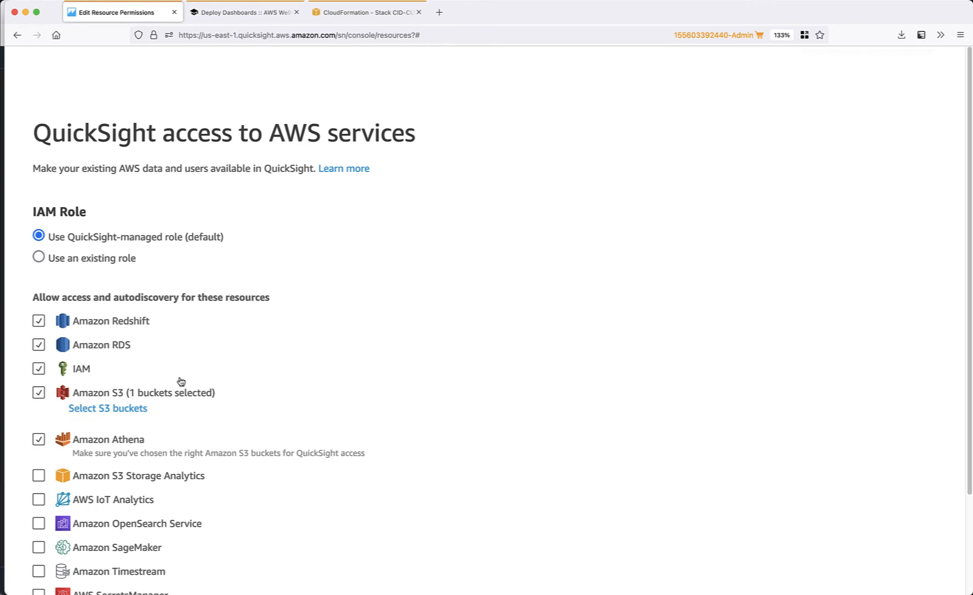
left_click(104, 408)
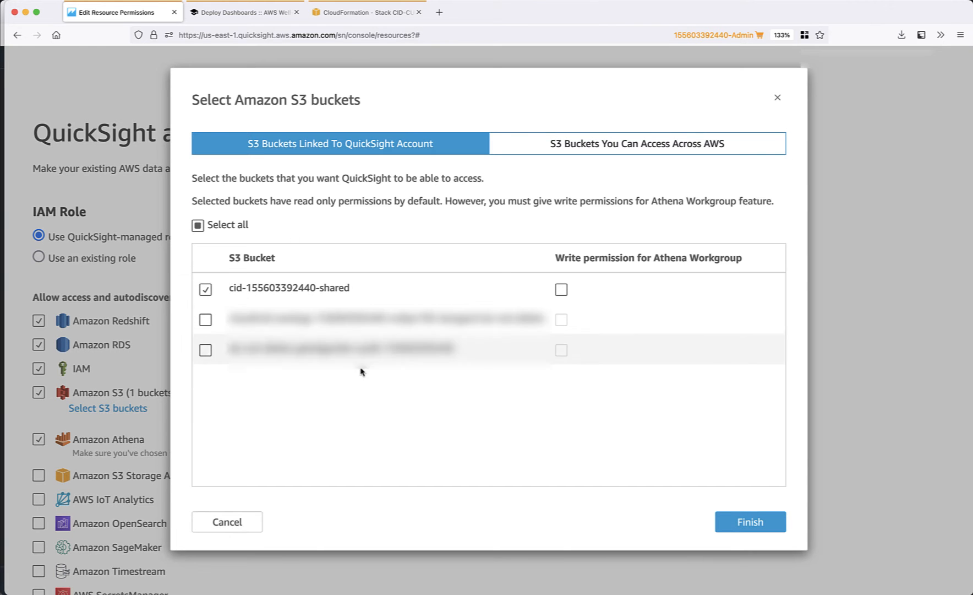
left_click(742, 521)
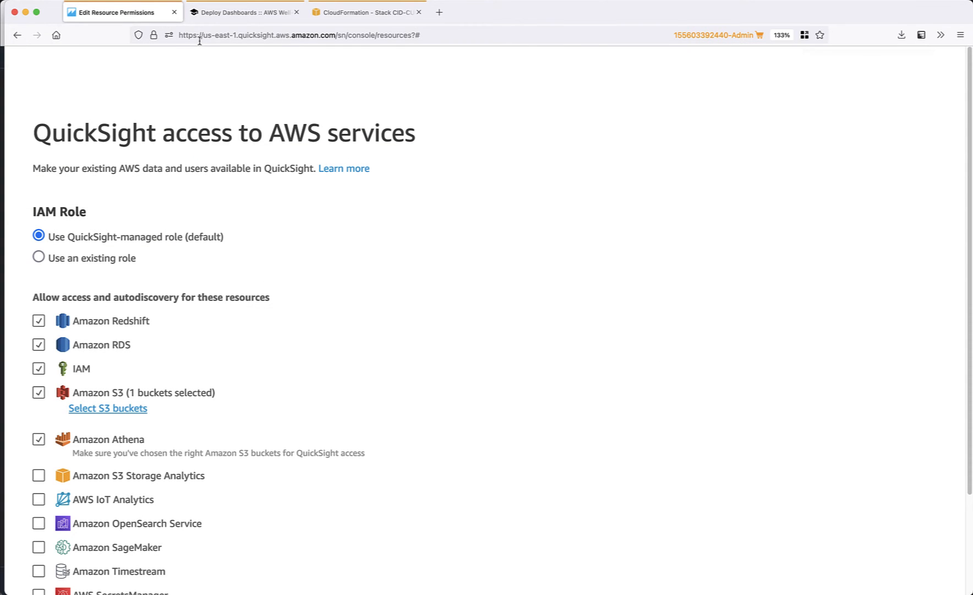
- Return to the lab guide and go through the remaining QuickSight sign-up instructions to the Deploy Dashboards section
left_click(242, 12)
scroll(447, 459, "down", 5)
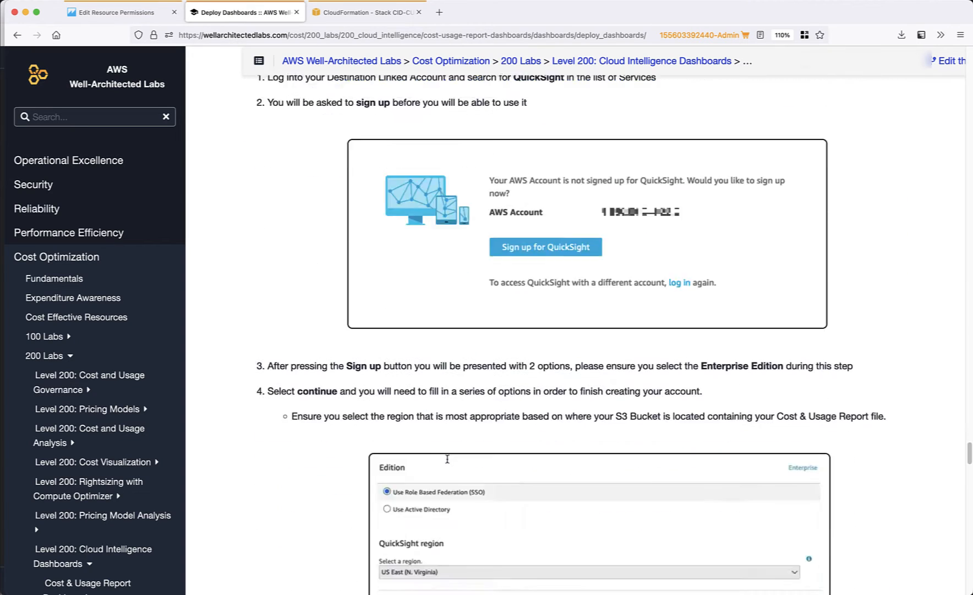
scroll(447, 459, "down", 20)
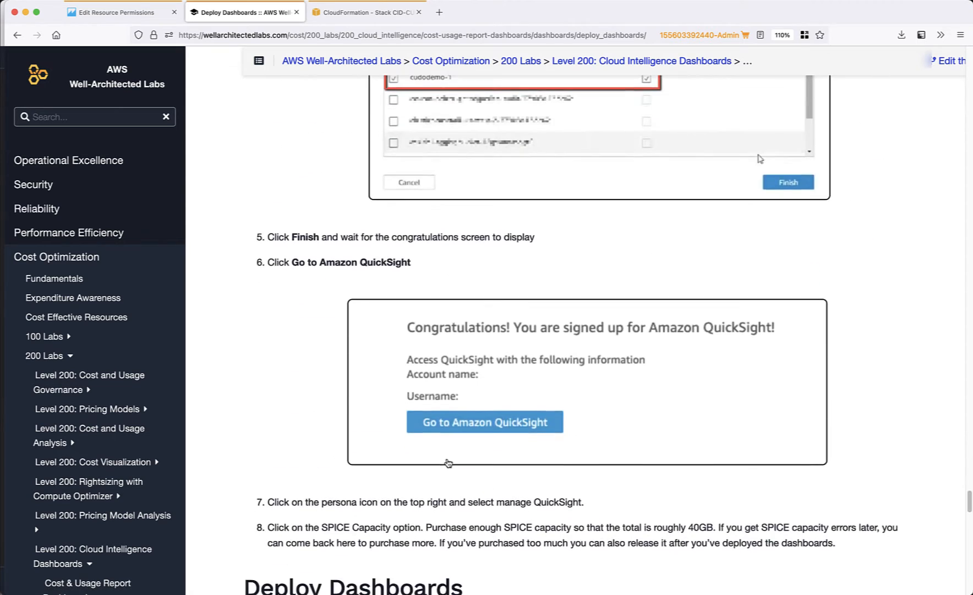
scroll(448, 462, "down", 5)
scroll(447, 461, "down", 5)
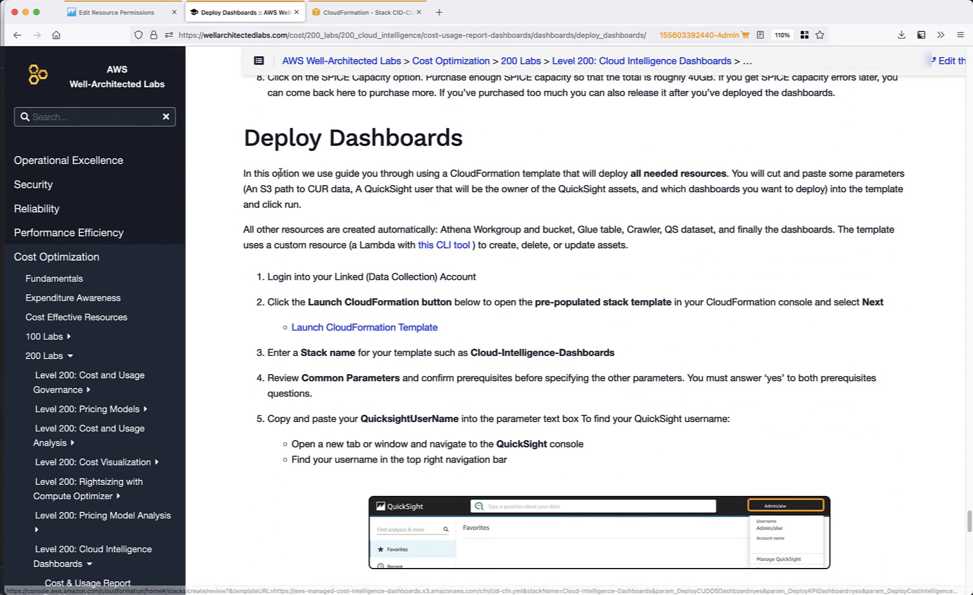
- Review the Deploy Dashboards introduction and launch its CloudFormation template in a new browser tab
left_click_drag(245, 173, 556, 347)
left_click(556, 348)
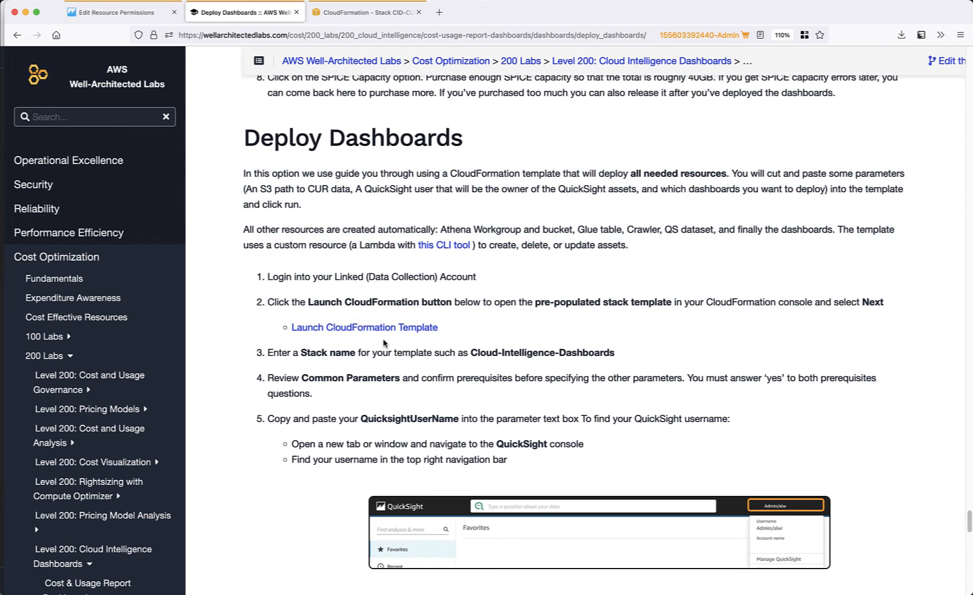
left_click(389, 329, "super")
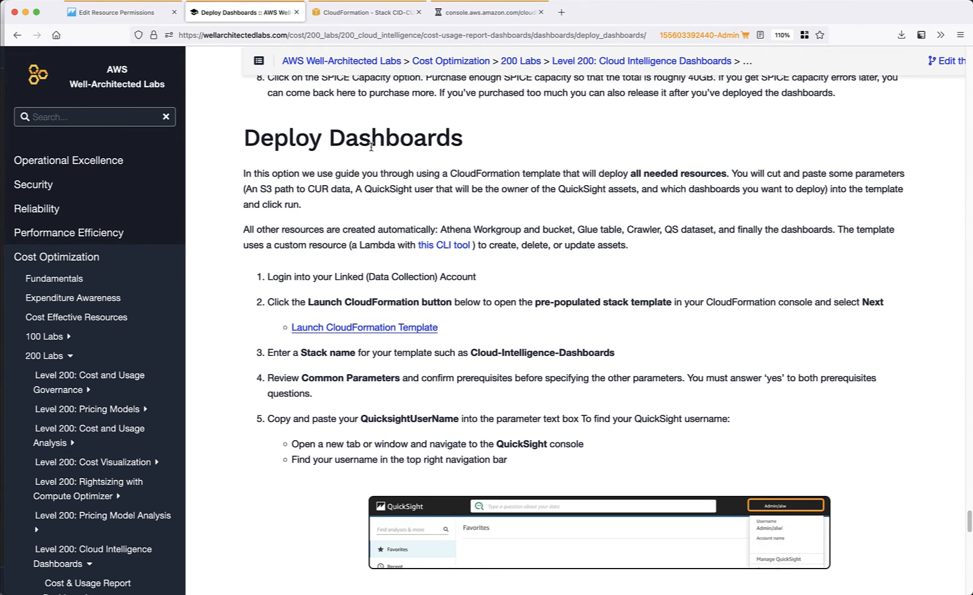
left_click(477, 14)
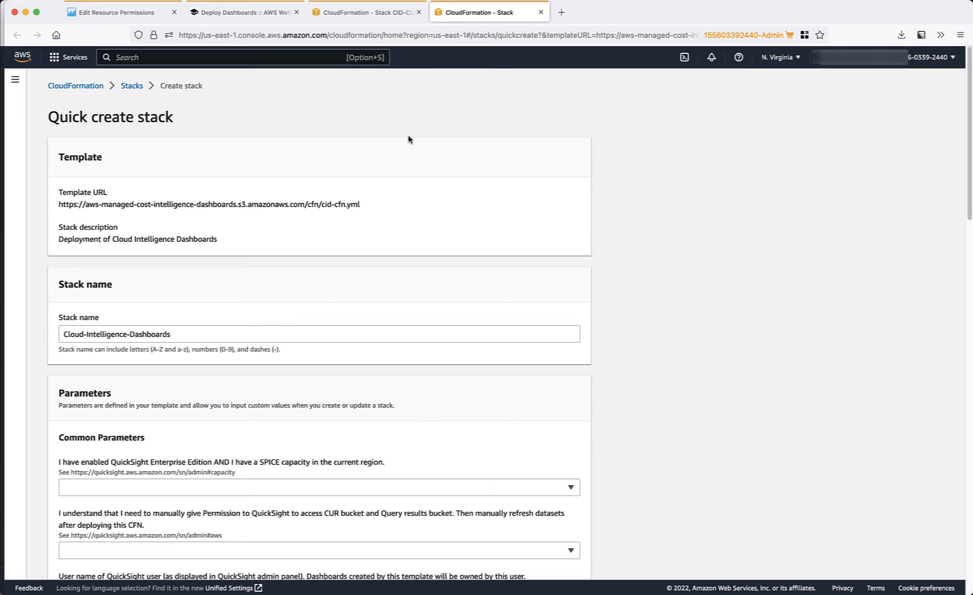
- Answer yes to the Cloud-Intelligence-Dashboards stack parameter about having QuickSight Enterprise Edition and SPICE capacity enabled
scroll(156, 357, "down", 3)
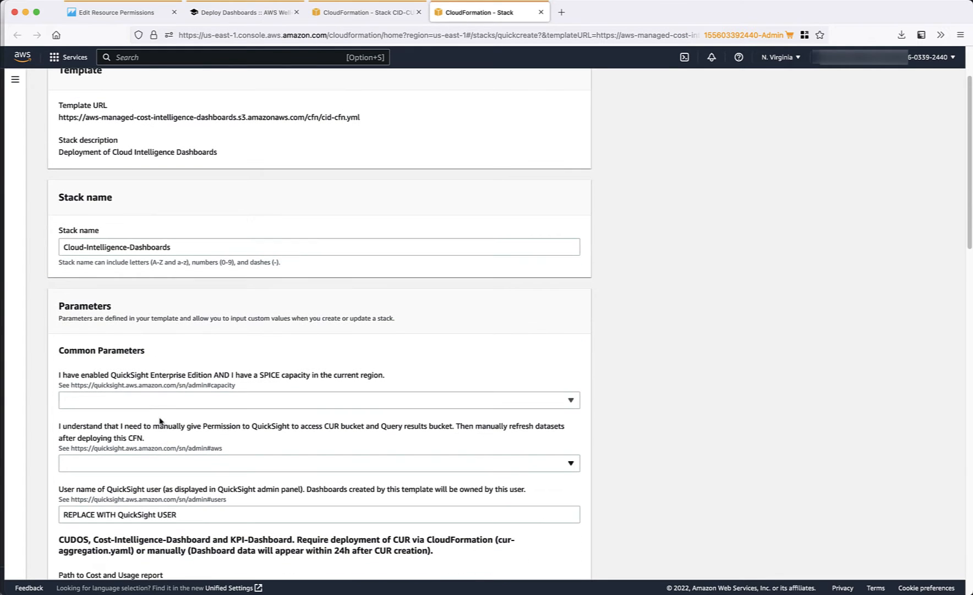
left_click(165, 399)
left_click(110, 417)
triple_click(266, 379)
scroll(197, 486, "down", 3)
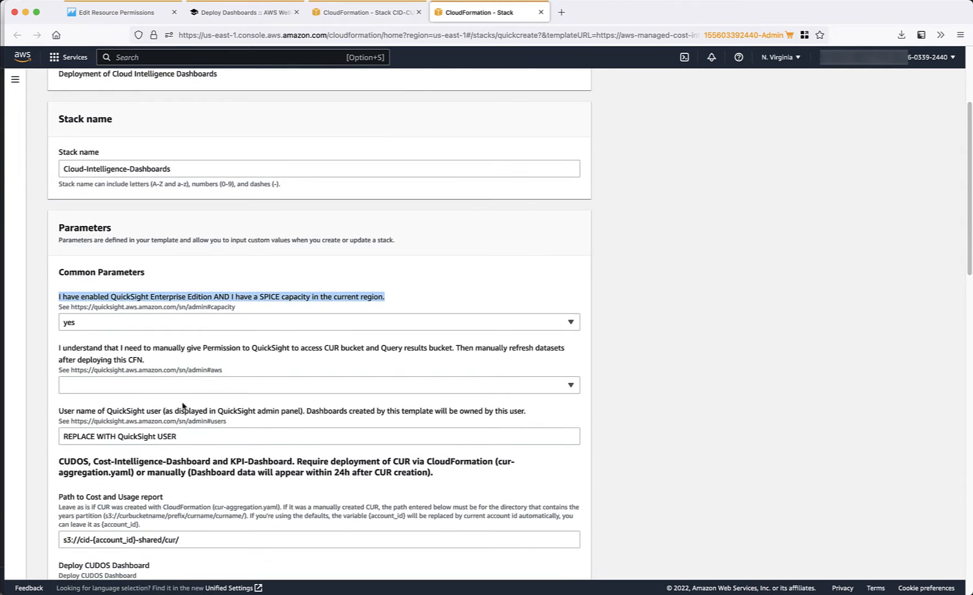
- Answer yes to the parameter acknowledging that QuickSight needs manual permission to the CUR and query results buckets, plus manual dataset refreshes
left_click(68, 355)
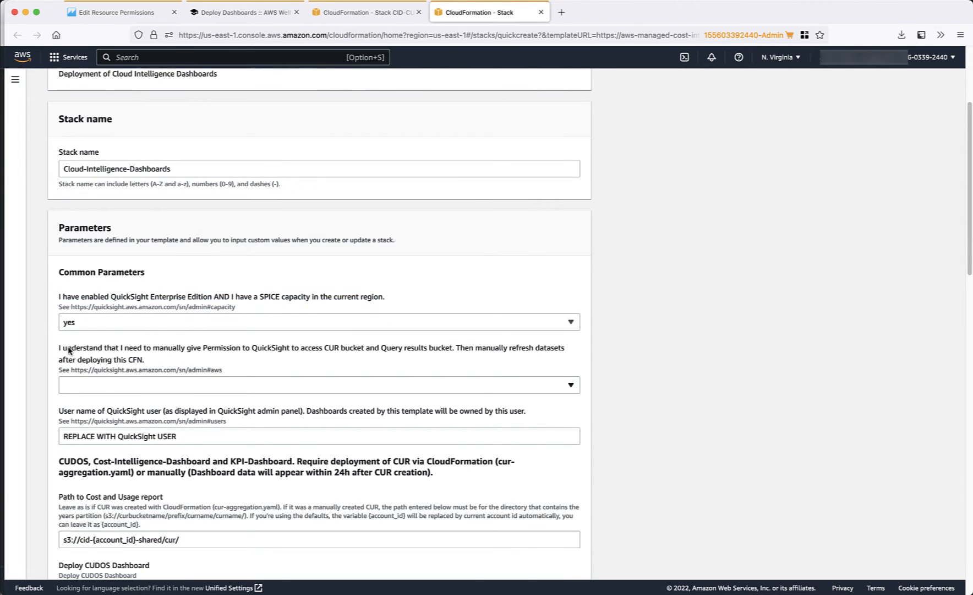
left_click_drag(68, 350, 314, 367)
left_click(314, 368)
left_click(240, 385)
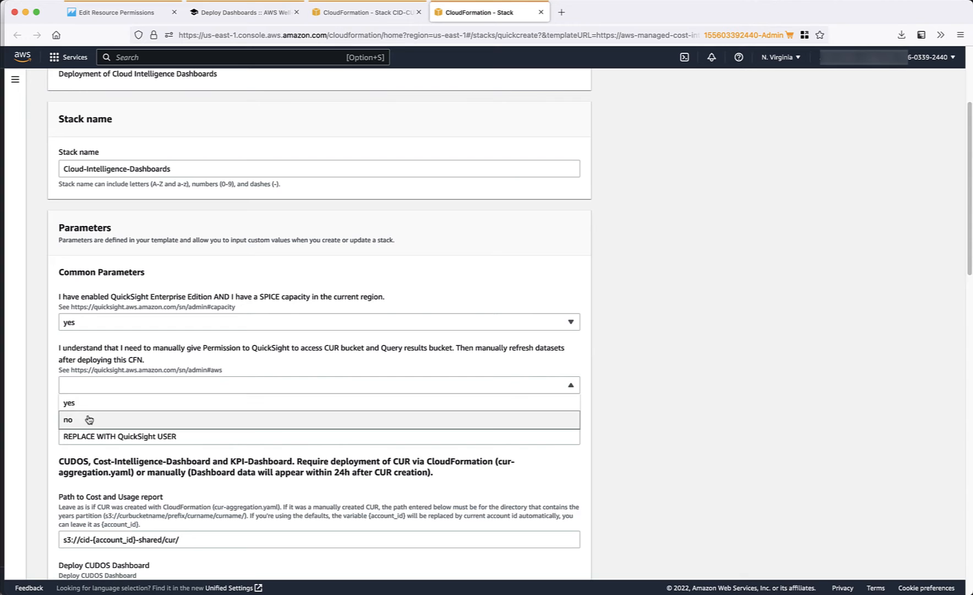
left_click(80, 402)
scroll(124, 484, "down", 3)
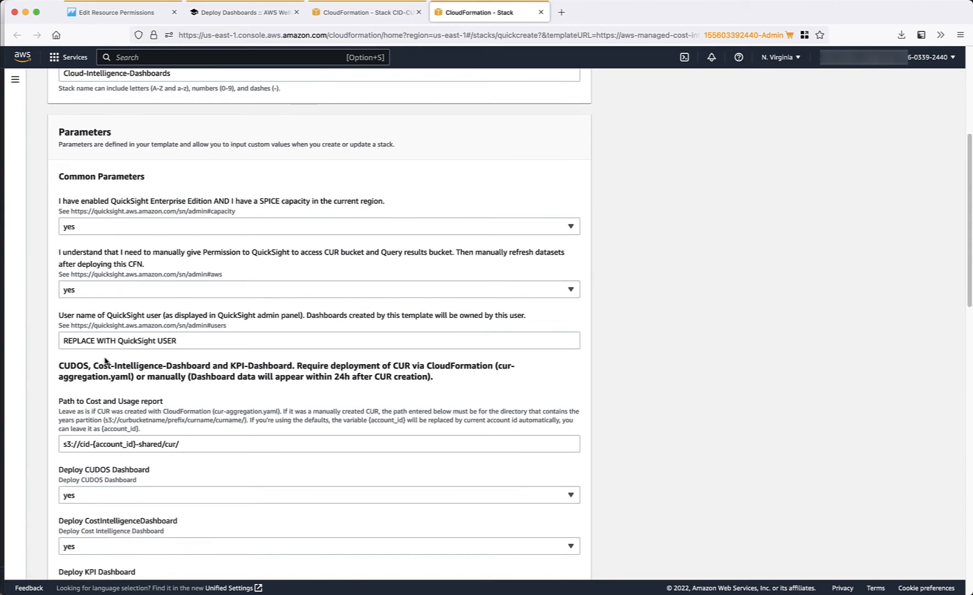
- Return to QuickSight's access to AWS services page, review the allowed resources and save the permissions
left_click(125, 14)
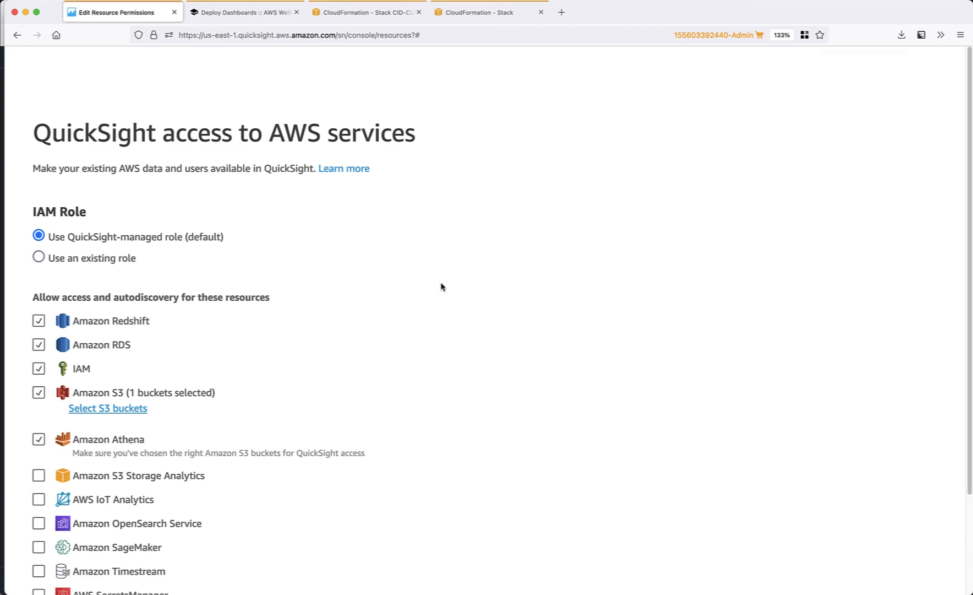
scroll(349, 294, "down", 3)
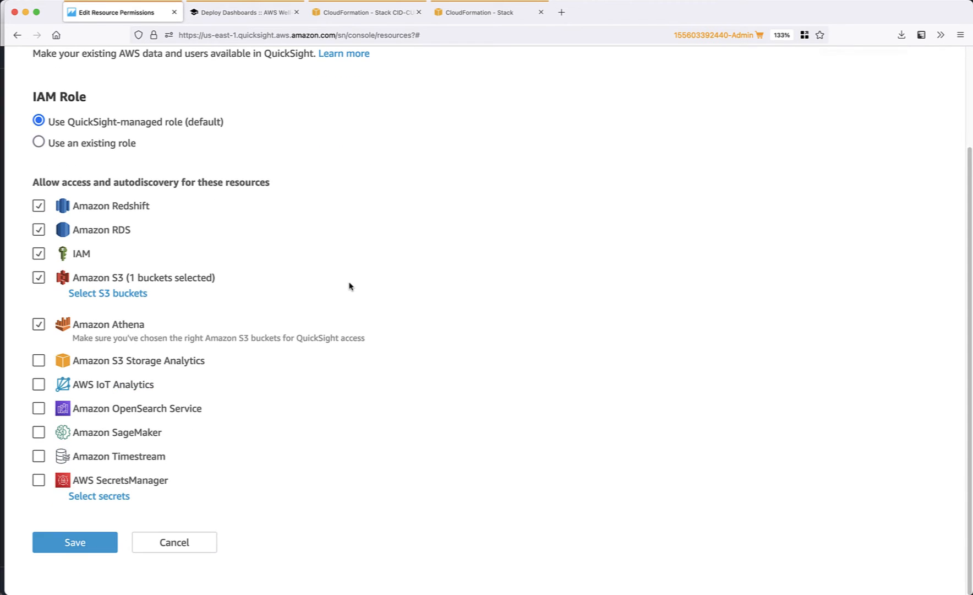
scroll(330, 330, "up", 3)
scroll(264, 408, "down", 3)
left_click(75, 541)
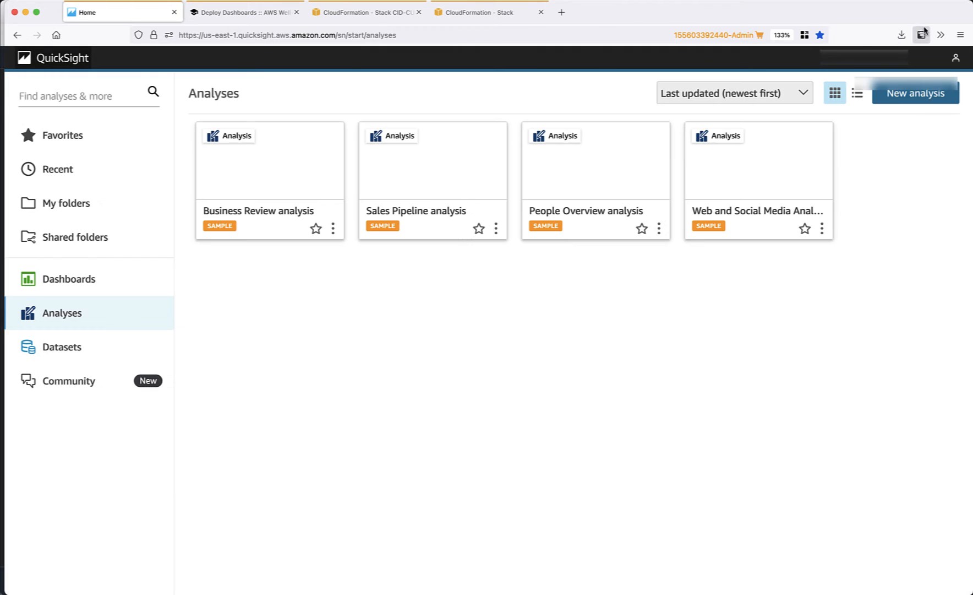
- Copy the username from QuickSight's account info and paste it into the stack's QuickSight user name parameter
left_click(956, 57)
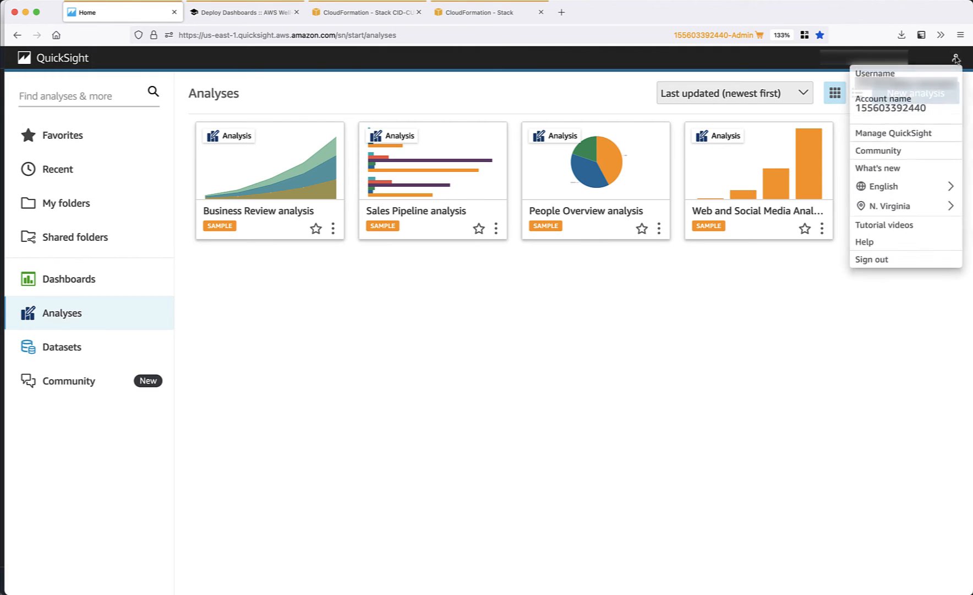
left_click(905, 90)
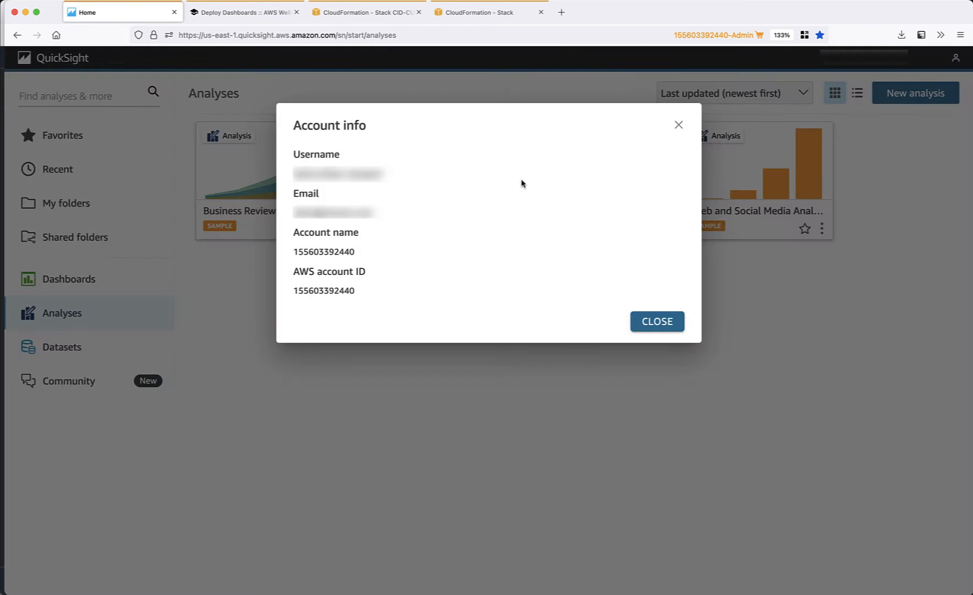
triple_click(391, 175)
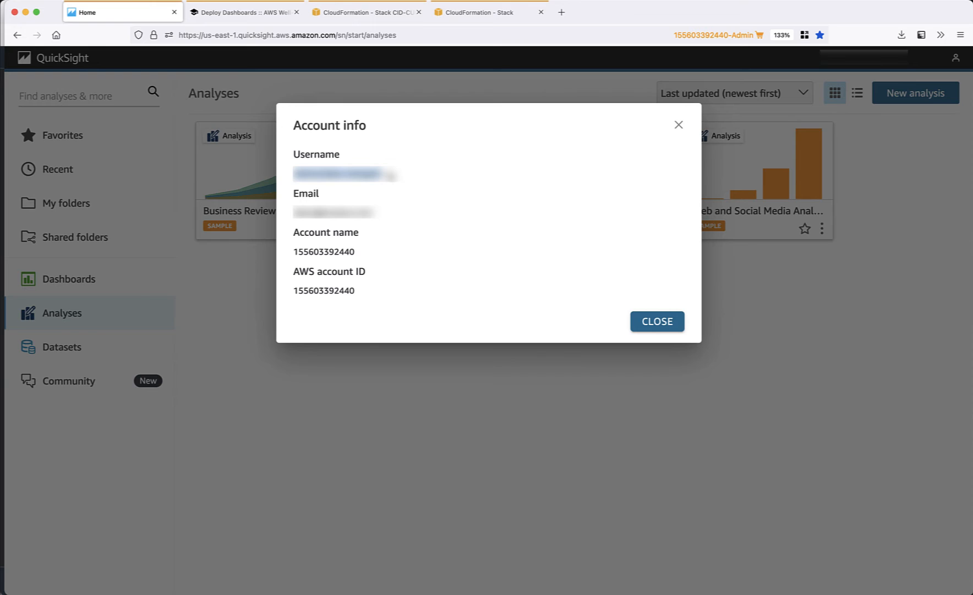
left_click(456, 12)
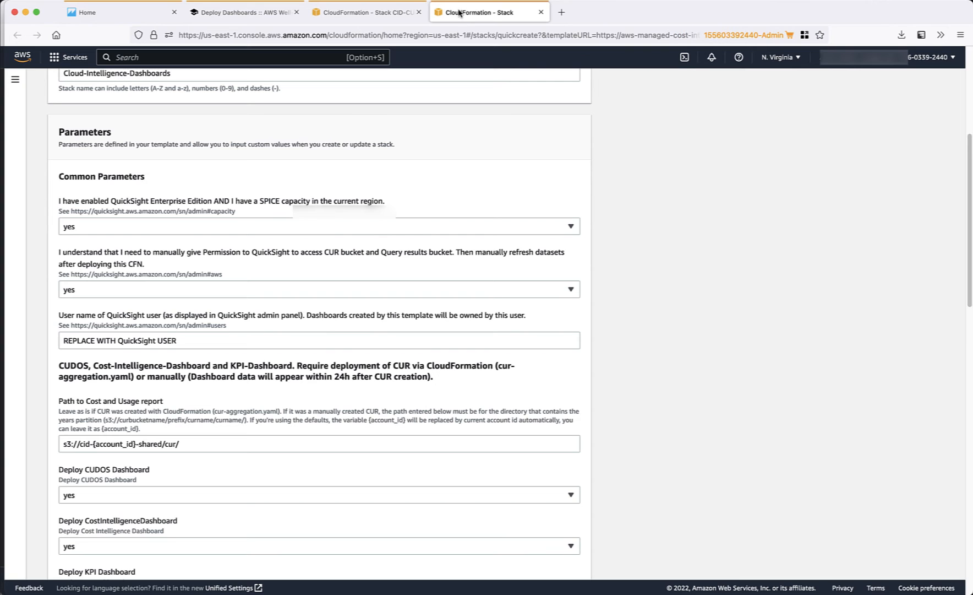
triple_click(121, 340)
key("super+v")
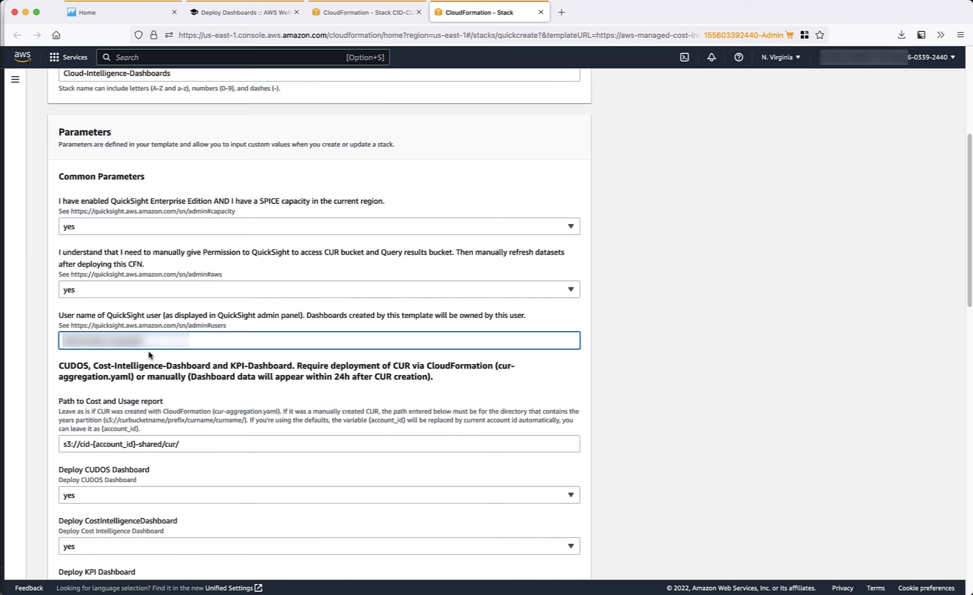
- Keep the default Cost and Usage report path s3://cid-{account_id}-shared/cur/ and choose yes for deploying the CUDOS Dashboard
triple_click(160, 443)
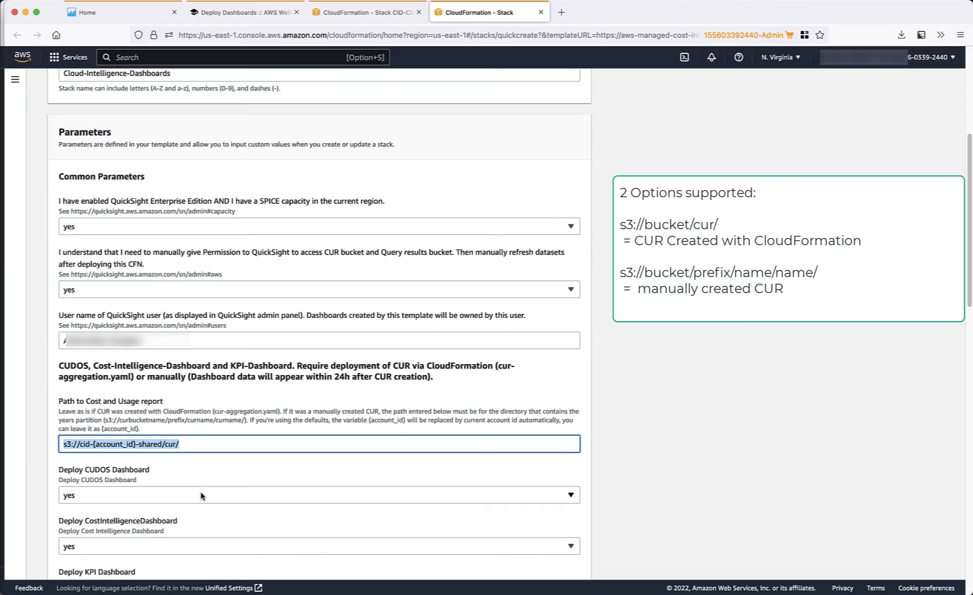
left_click(201, 495)
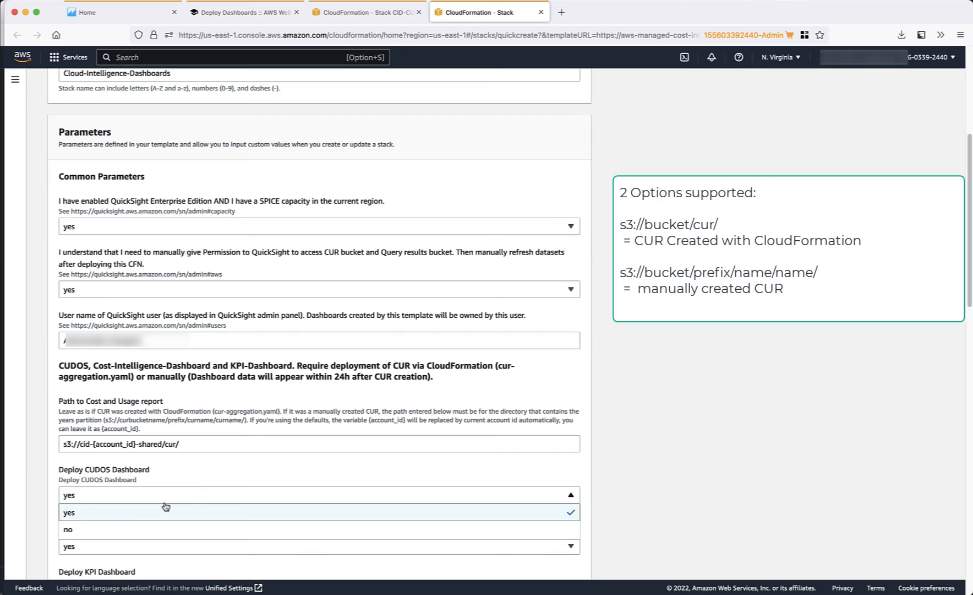
left_click(96, 514)
scroll(116, 485, "down", 9)
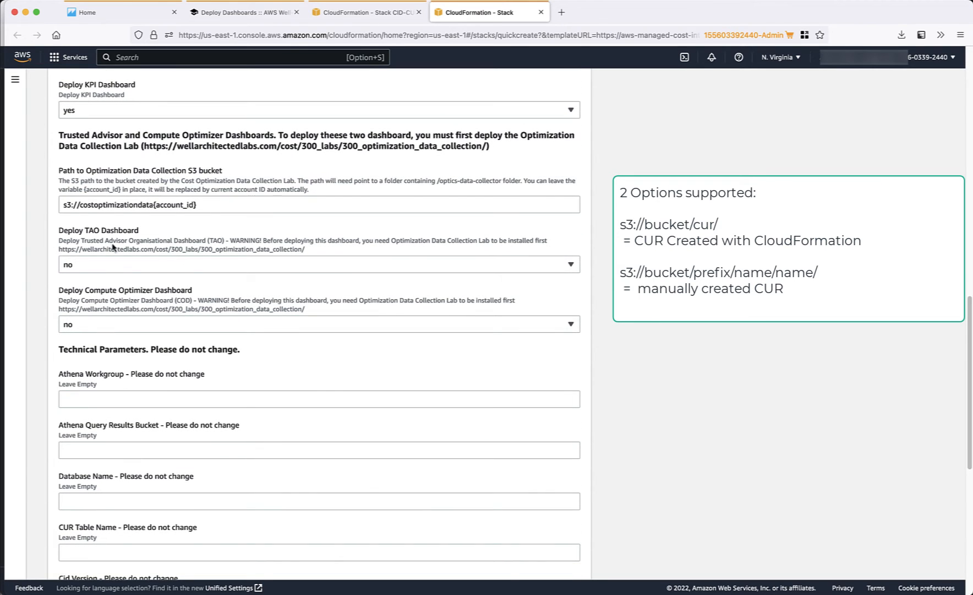
- Review the Trusted Advisor and Compute Optimizer dashboard prerequisites, leave the remaining parameters at their defaults, and create the stack
triple_click(77, 134)
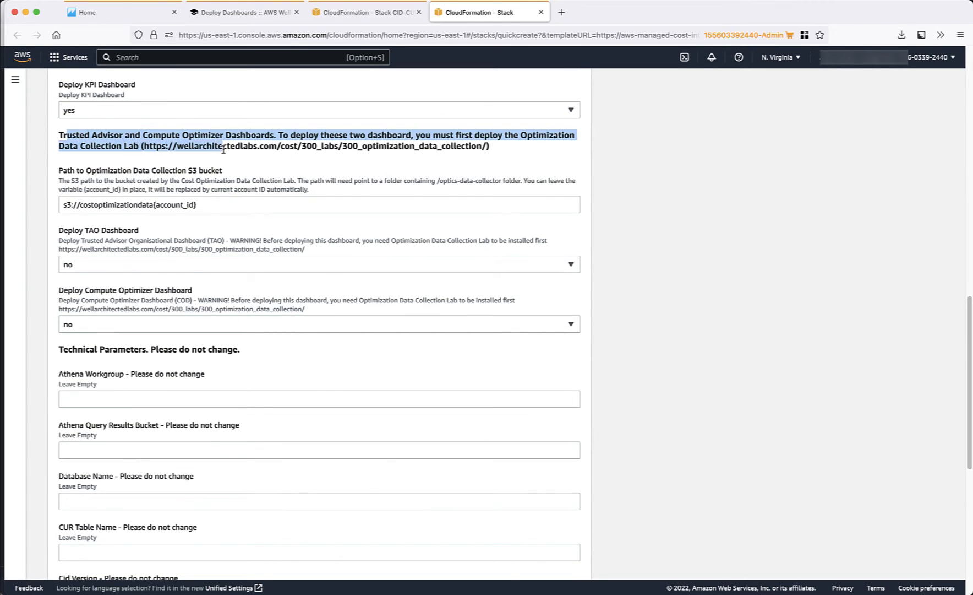
left_click(153, 156)
left_click_drag(145, 148, 469, 142)
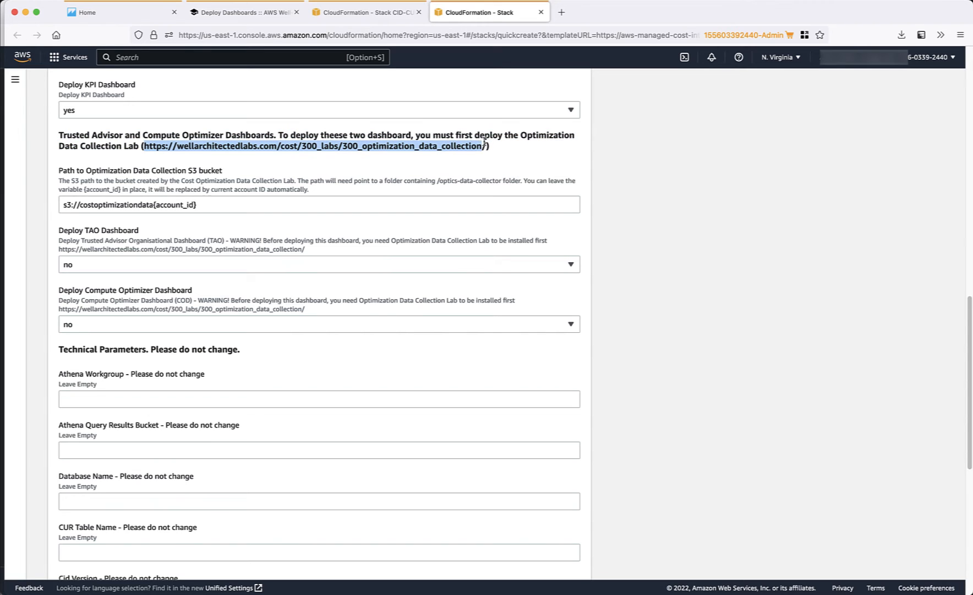
left_click(253, 347)
scroll(265, 384, "down", 7)
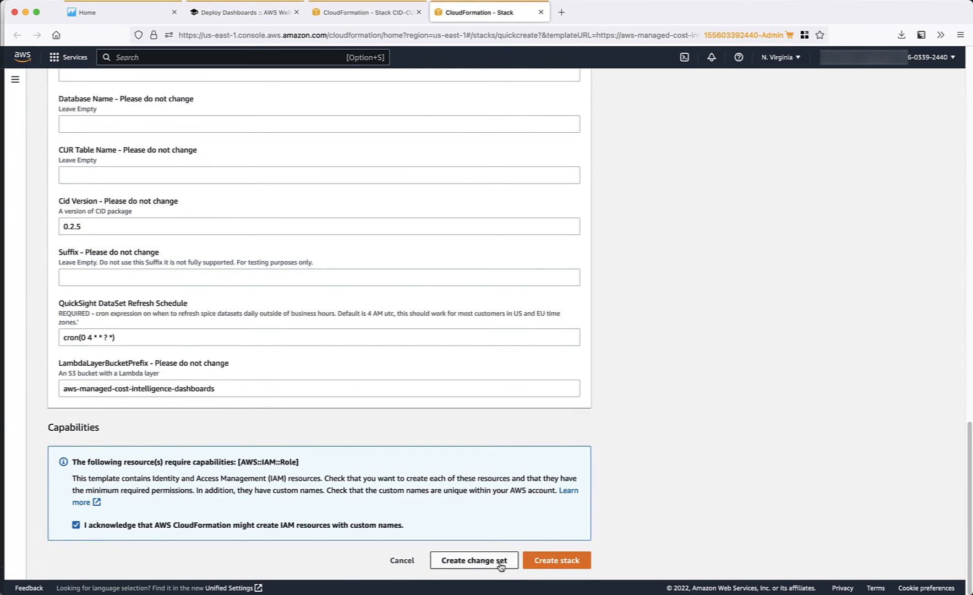
left_click(561, 560)
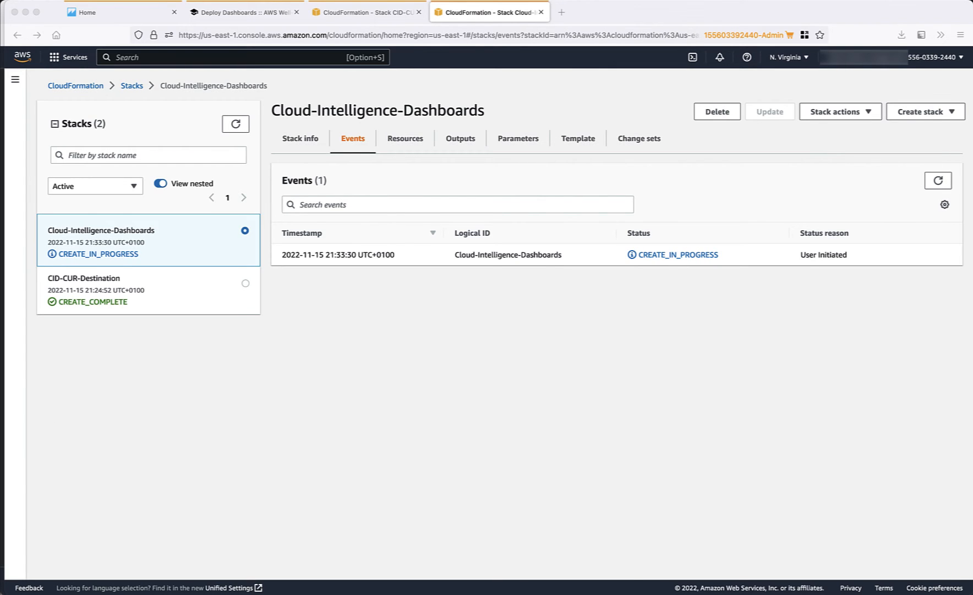
- Monitor the Cloud-Intelligence-Dashboards stack by repeatedly refreshing its events, and check the final creation status
left_click(934, 181)
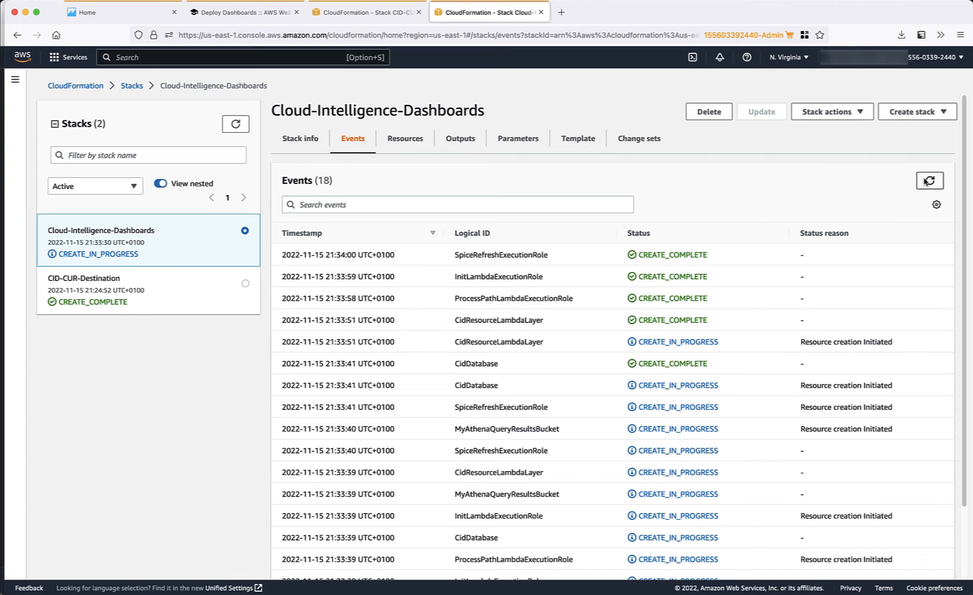
left_click(929, 182)
left_click(930, 182)
left_click(931, 183)
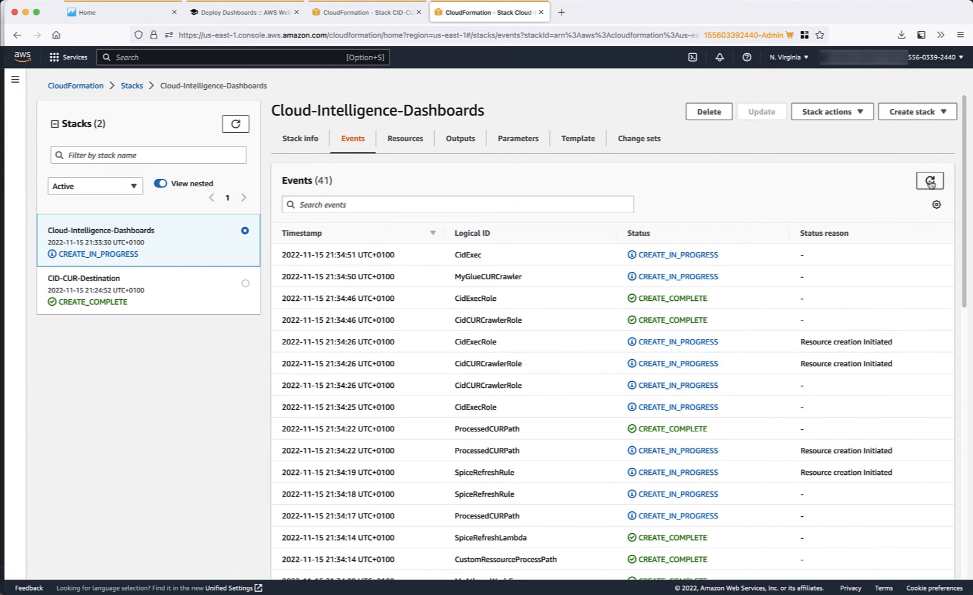
left_click(932, 184)
left_click(930, 184)
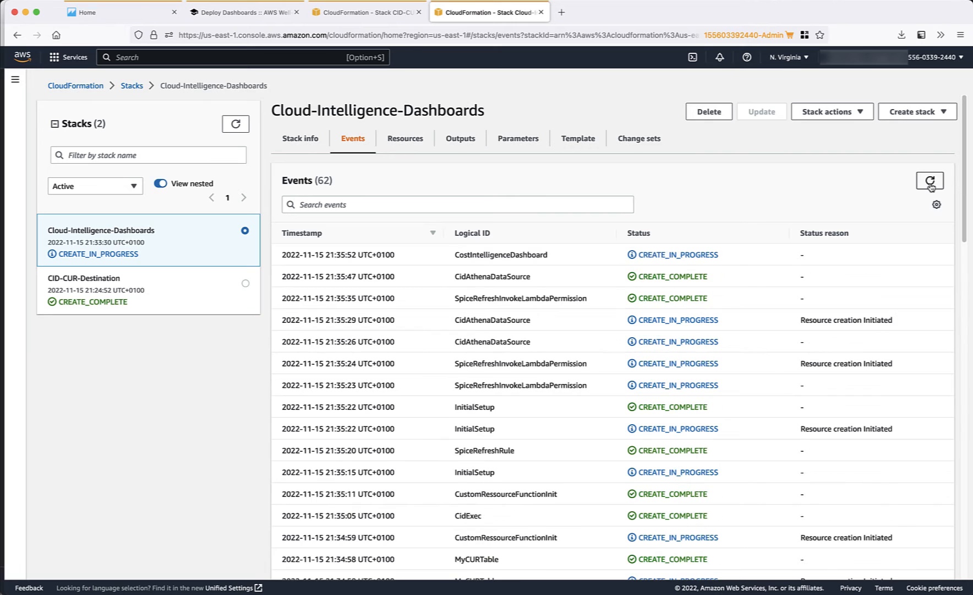
left_click(931, 184)
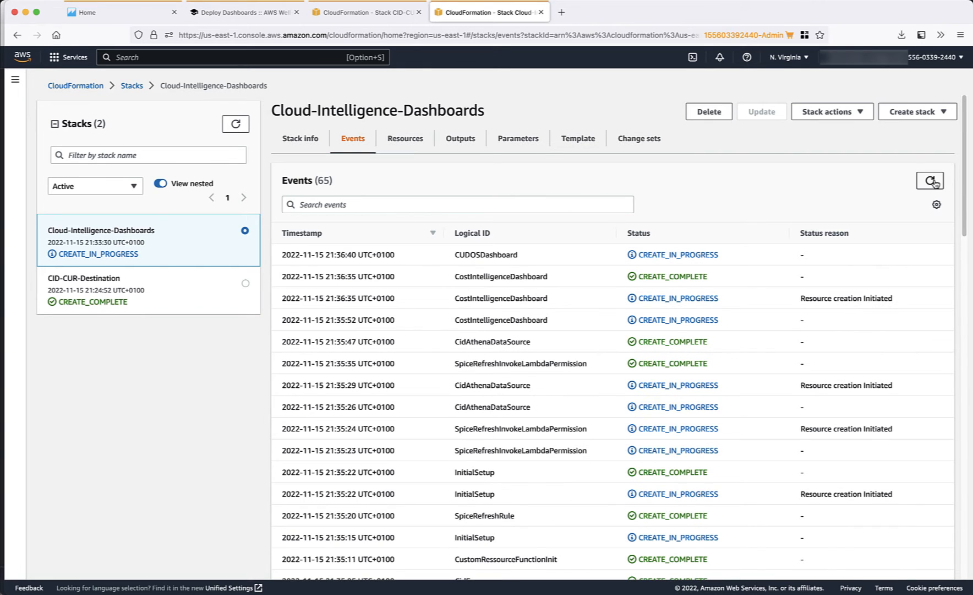
left_click(932, 184)
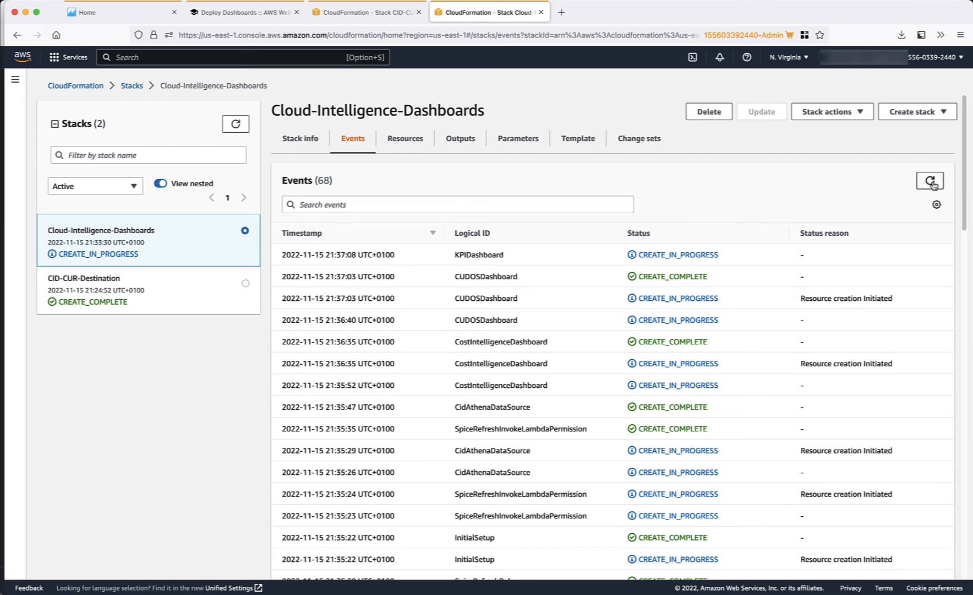
left_click(931, 184)
left_click(931, 184)
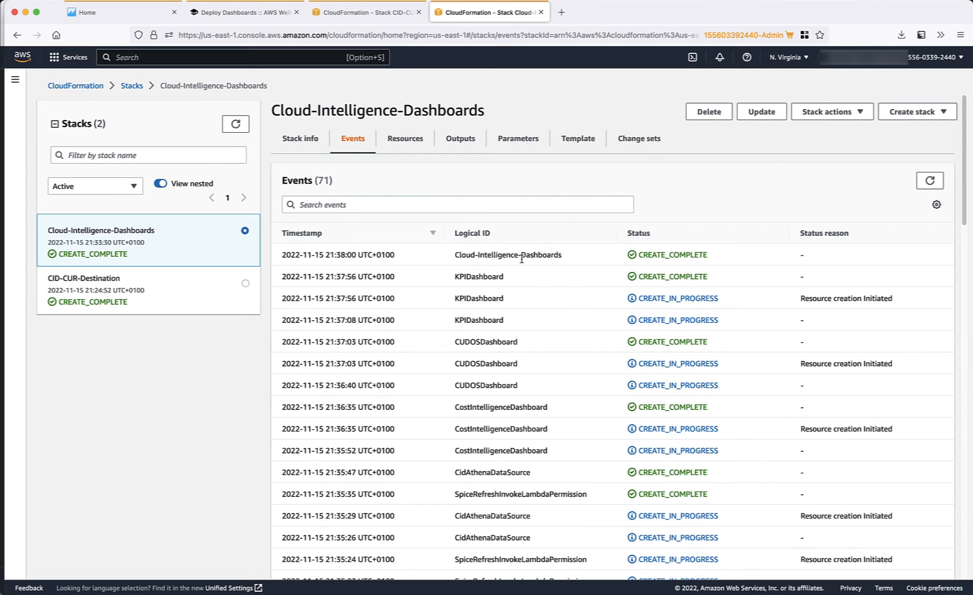
triple_click(522, 255)
left_click_drag(455, 254, 756, 256)
left_click(550, 197)
- Check the stack's output URLs and open the CUDOS dashboard from its link
left_click(461, 140)
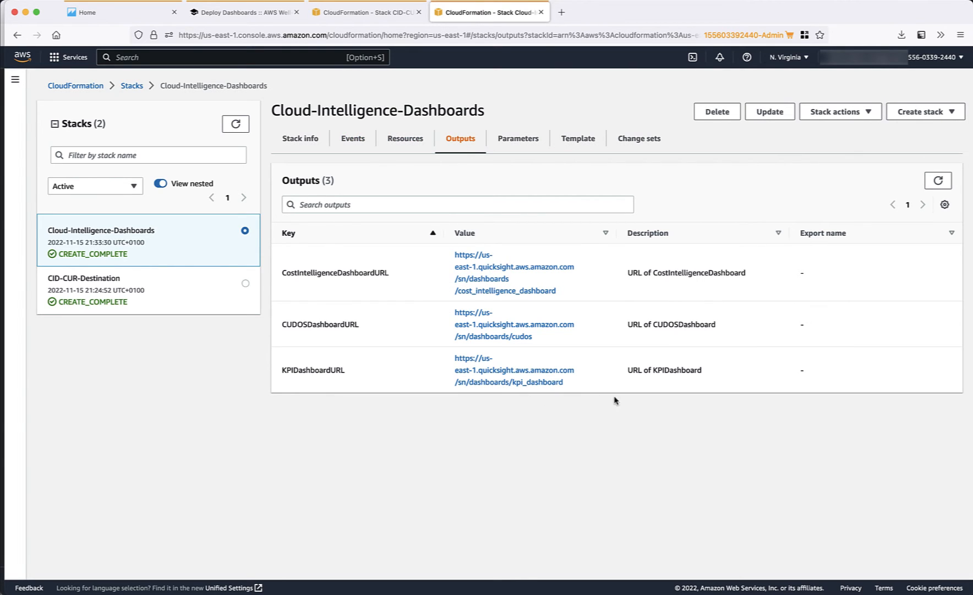
left_click_drag(615, 400, 538, 421)
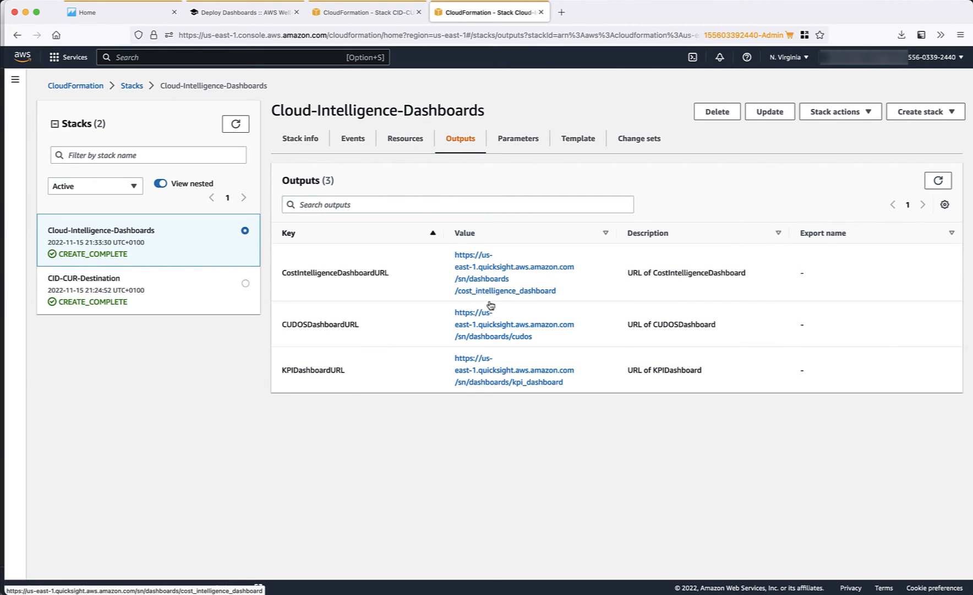
left_click(493, 337)
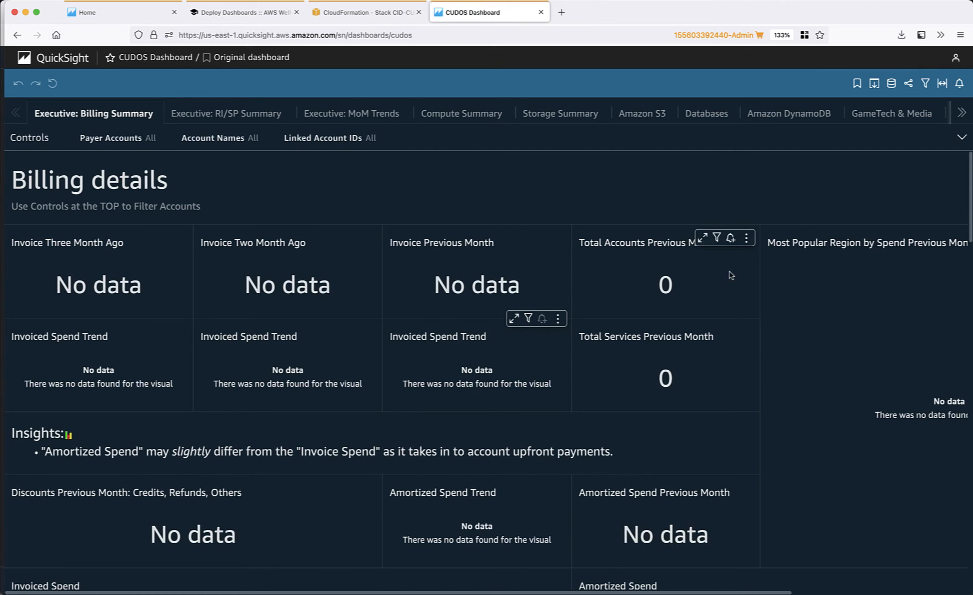
- Look through the CUDOS dashboard's Executive: Billing Summary sheet for spend data in the visuals
scroll(528, 418, "down", 5)
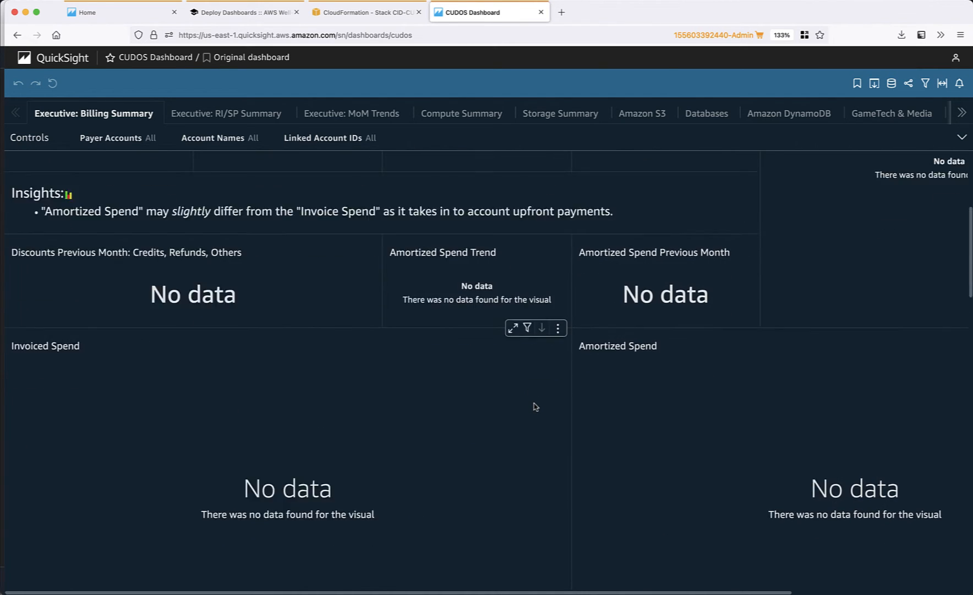
scroll(534, 405, "down", 6)
scroll(537, 404, "up", 12)
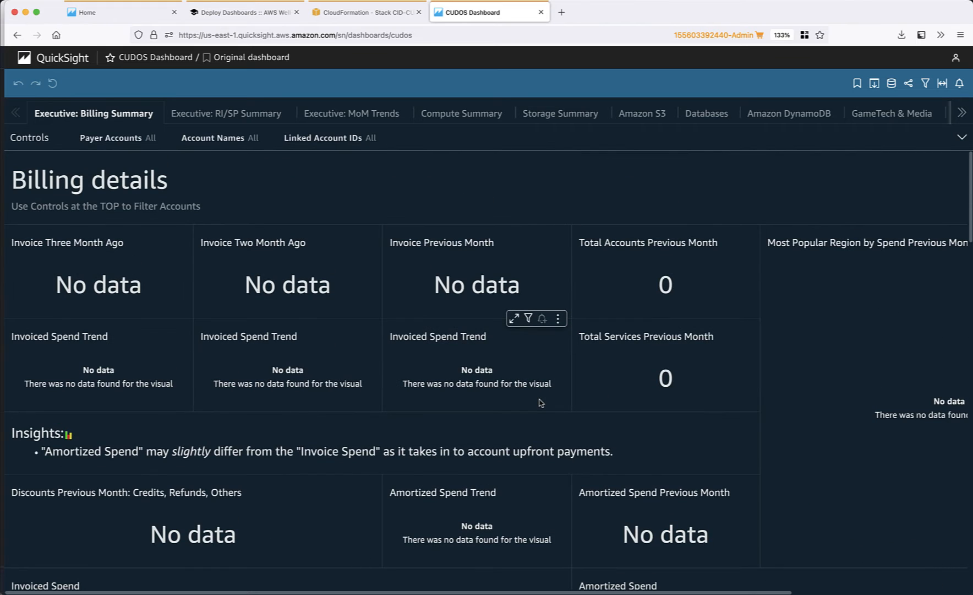
right_click(11, 41)
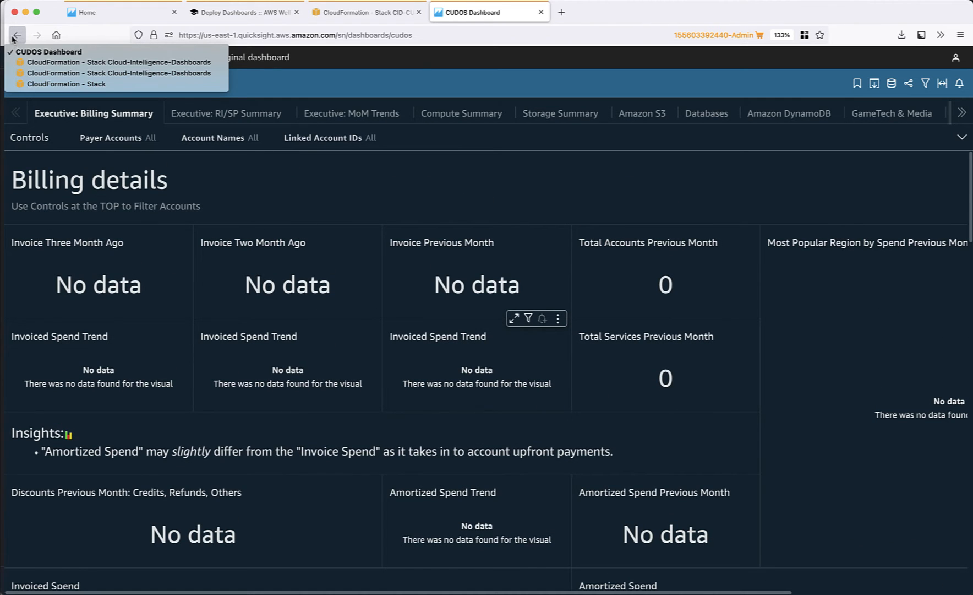
key("Escape")
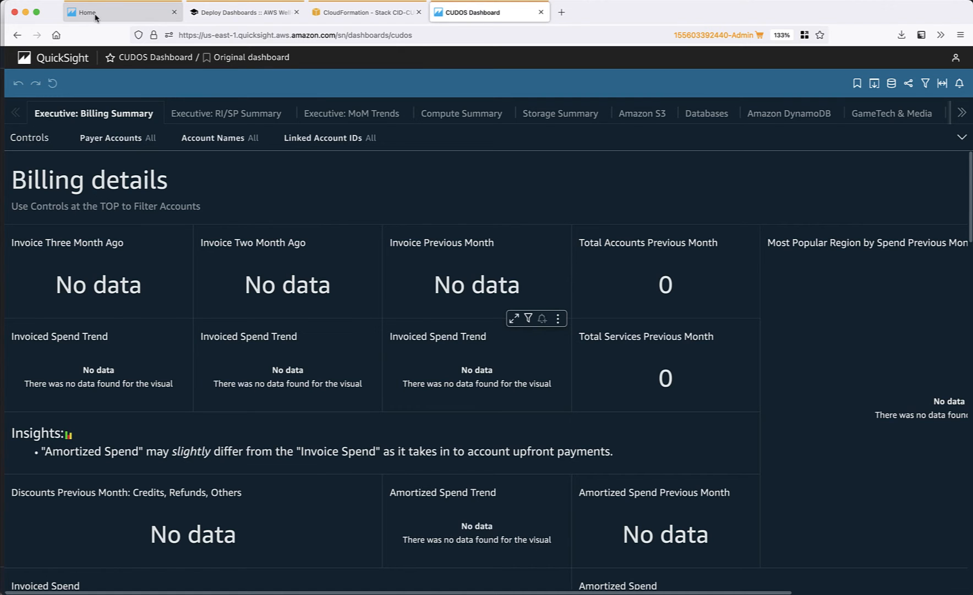
- Return to the lab guide and read the checks for dashboards showing no data, including CUR data arrival and dataset refresh
left_click(220, 14)
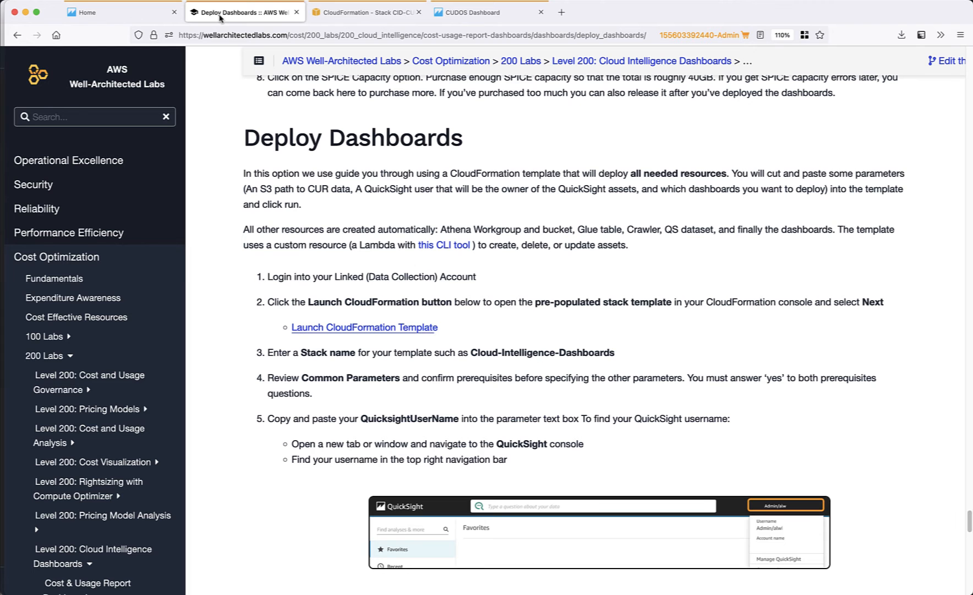
scroll(513, 432, "down", 15)
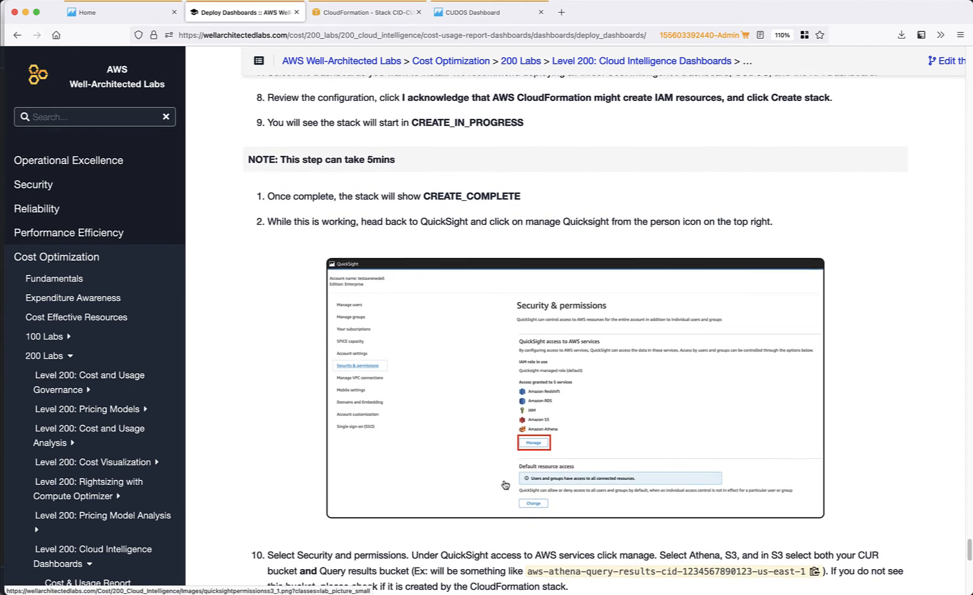
scroll(505, 485, "down", 10)
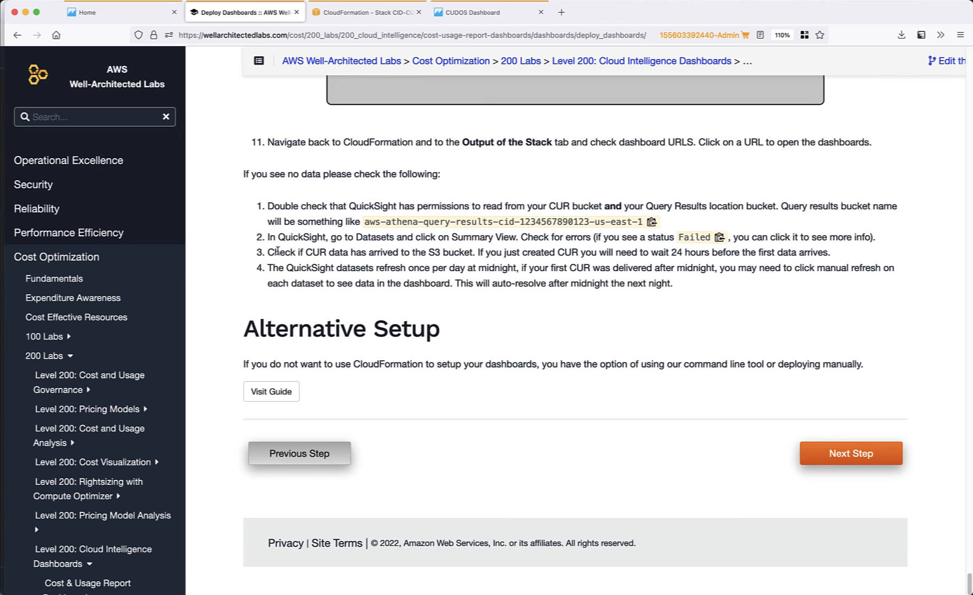
left_click_drag(277, 251, 597, 259)
left_click(521, 265)
left_click_drag(269, 253, 246, 260)
left_click(841, 288)
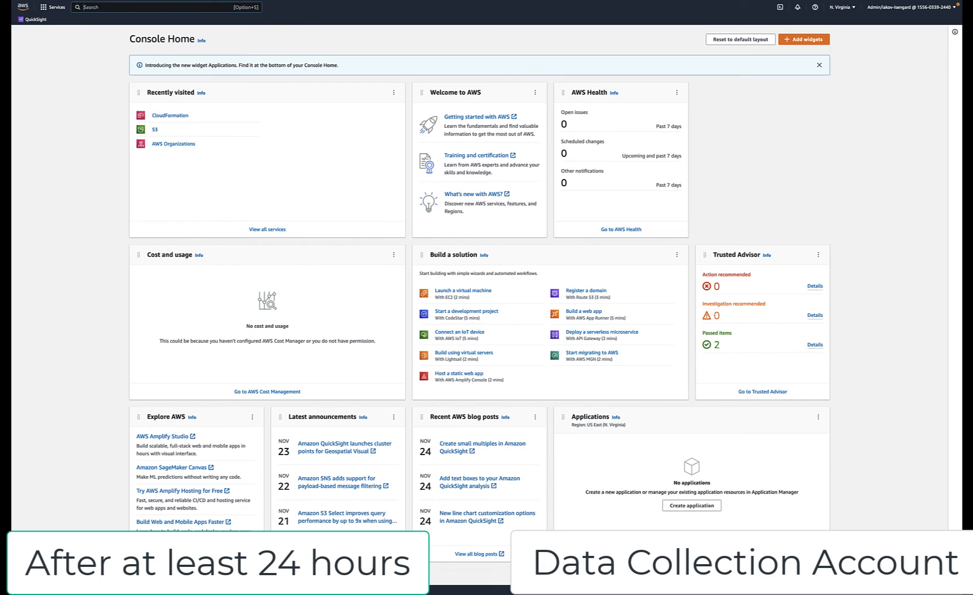
- Find QuickSight in the AWS console, open it, and view the Cost Intelligence Dashboard's Billing Summary for spend data
type("quck")
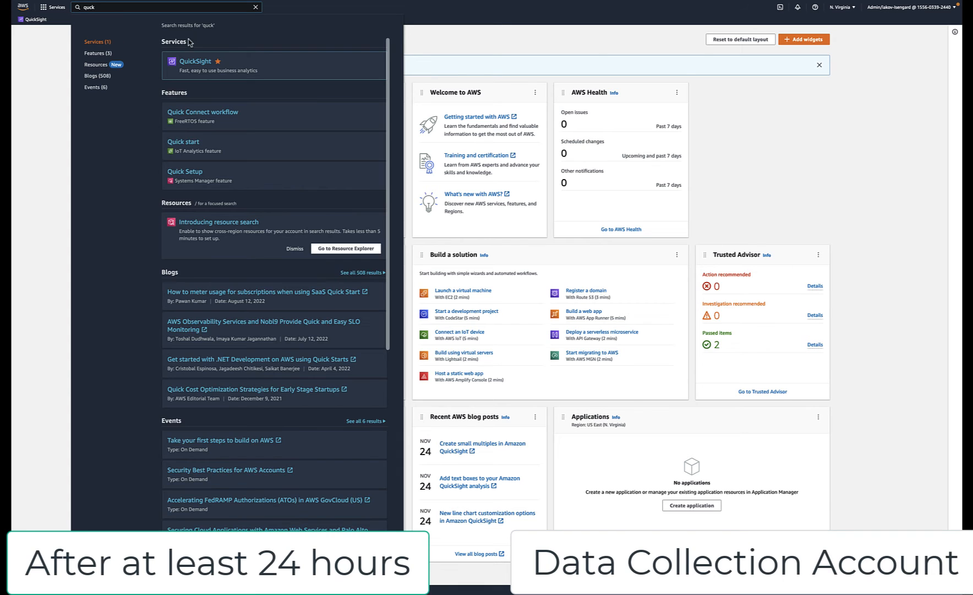
left_click(207, 69)
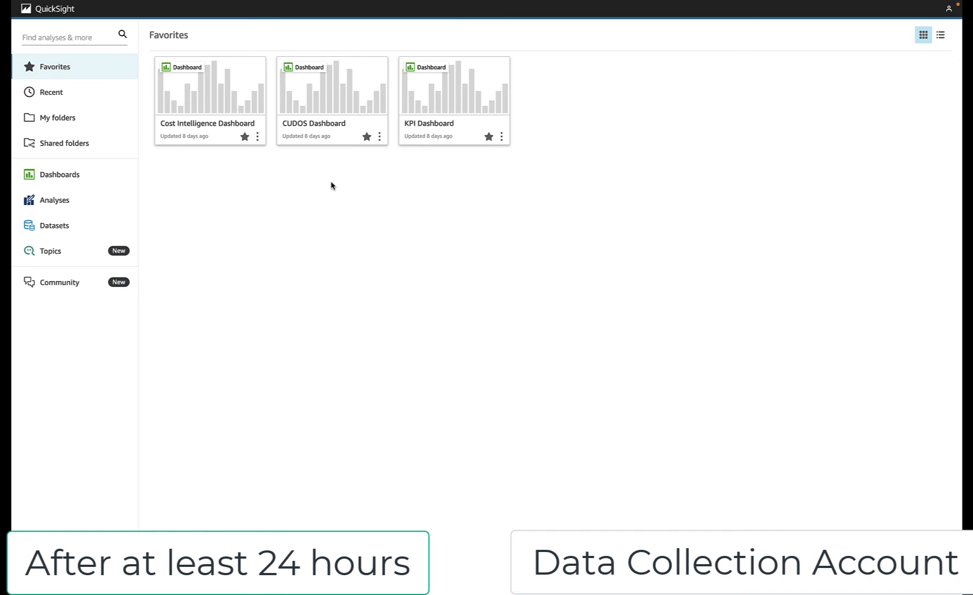
left_click(214, 125)
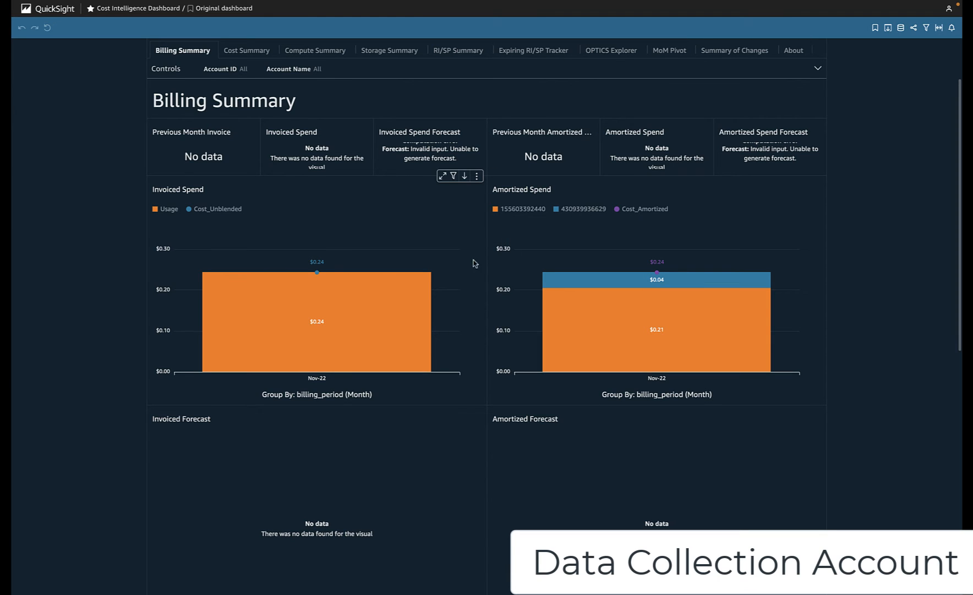
- Return to the QuickSight favorites, open the CUDOS Dashboard, and look through its Executive: Billing Summary spend charts
left_click(48, 8)
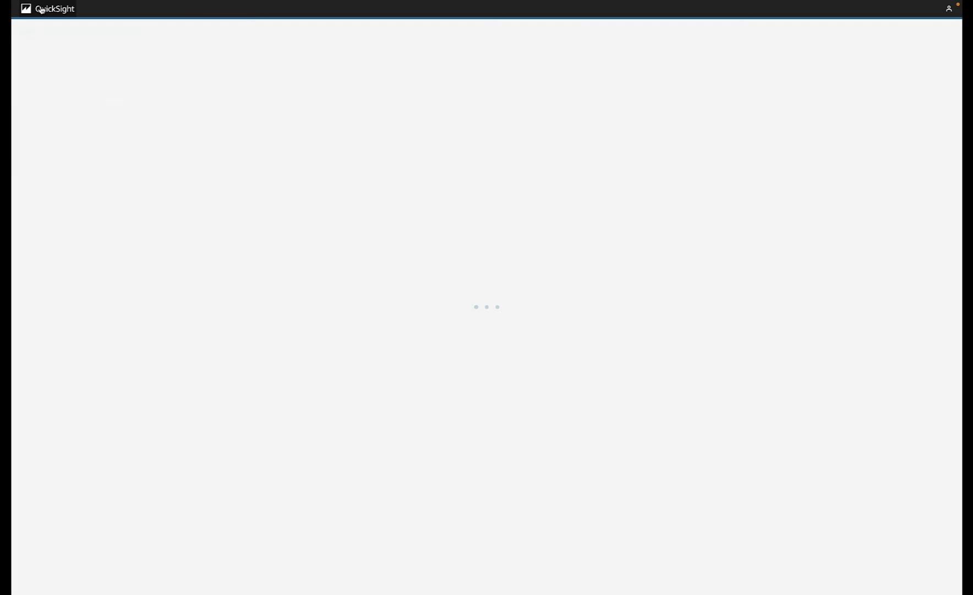
left_click(324, 124)
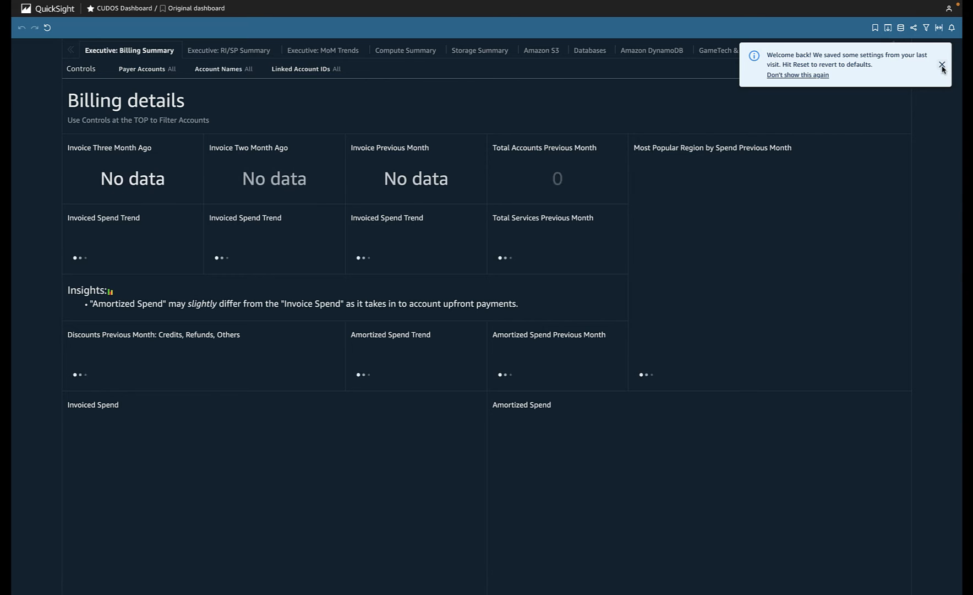
left_click(941, 63)
scroll(561, 328, "down", 5)
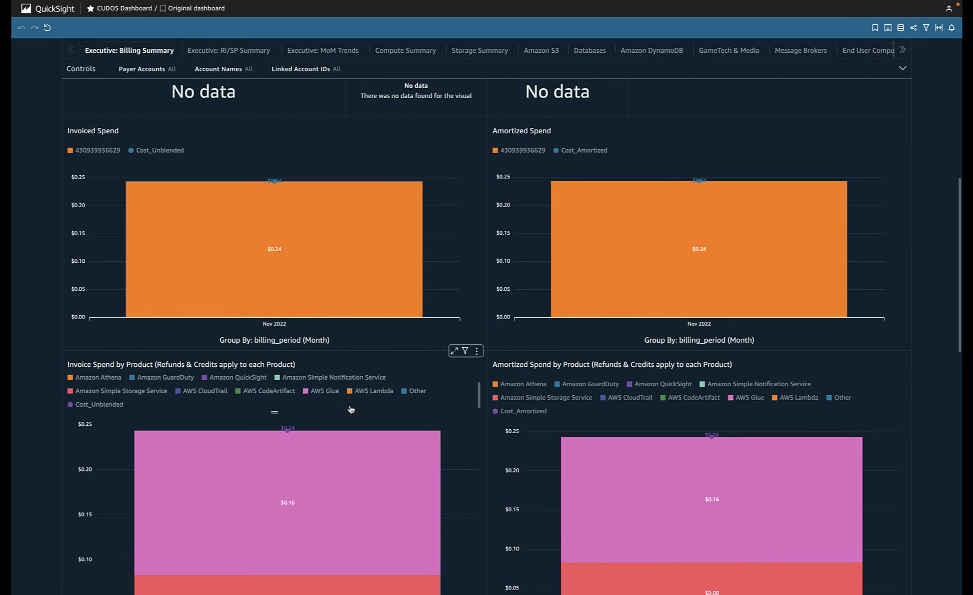
scroll(367, 540, "down", 2)
scroll(367, 540, "up", 7)
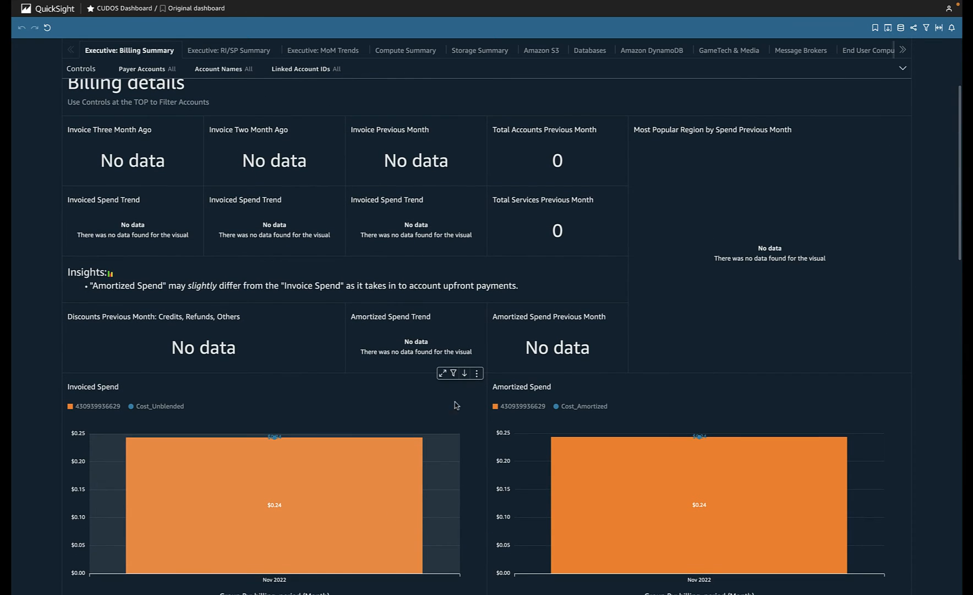
- Drill down the Invoiced Spend visual from payer account to linked account and on to the individual AWS services
left_click(464, 374)
left_click(465, 373)
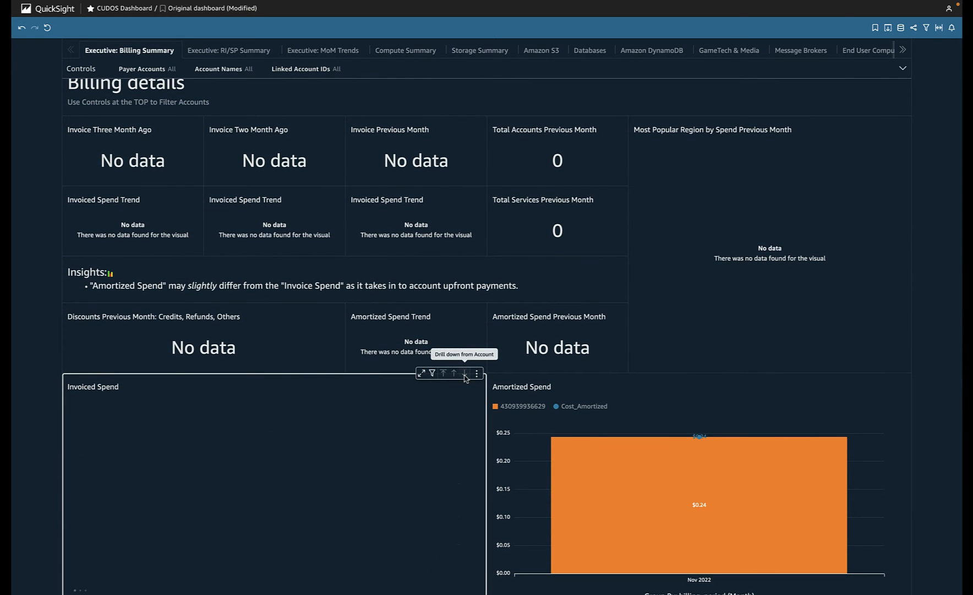
scroll(405, 485, "down", 3)
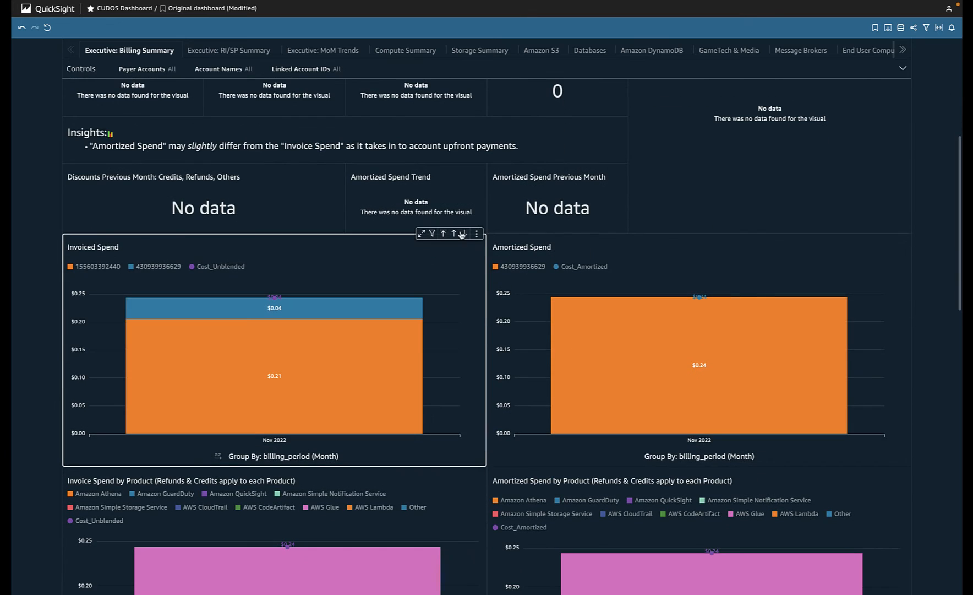
left_click(465, 233)
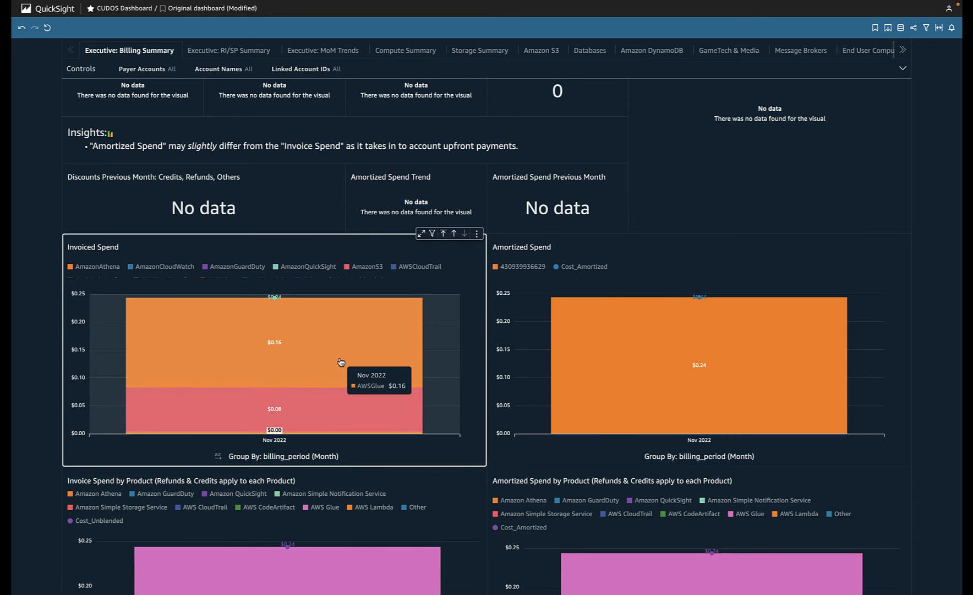
scroll(801, 194, "up", 3)
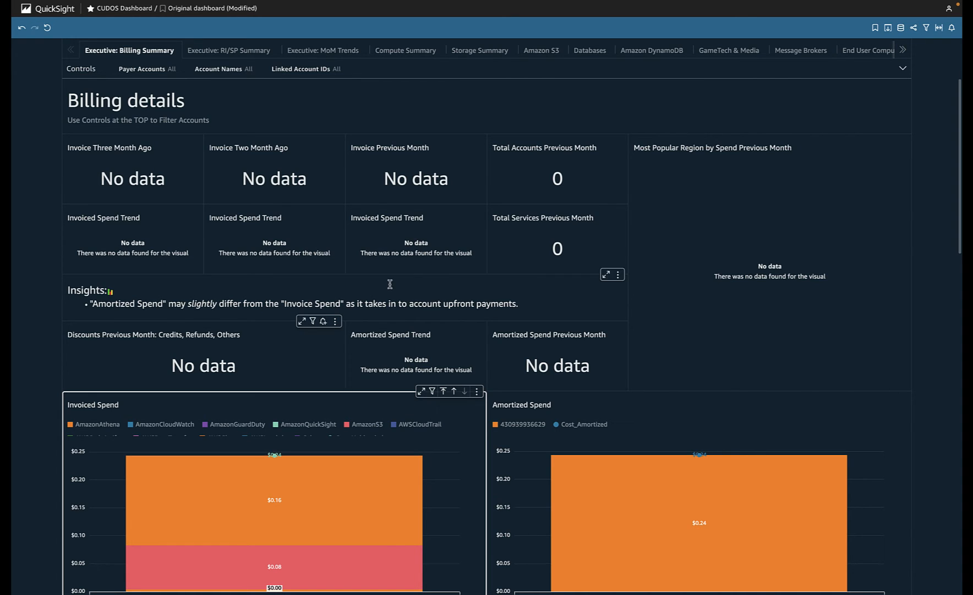
- In the CUDOS dashboard's sharing permissions, allow "save as" for the co-owner, confirm the dataset access, and return to the dashboard
left_click(913, 28)
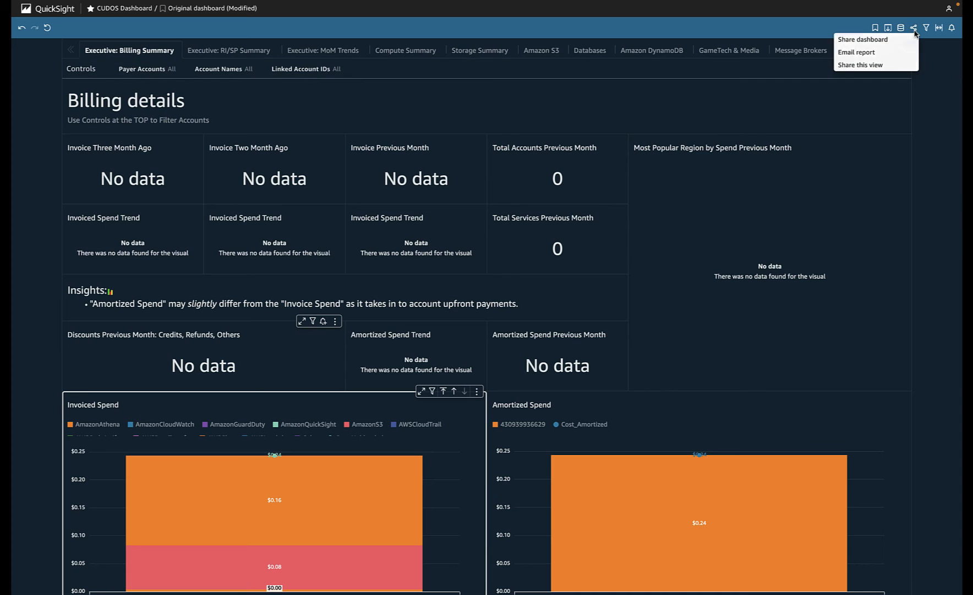
left_click(884, 40)
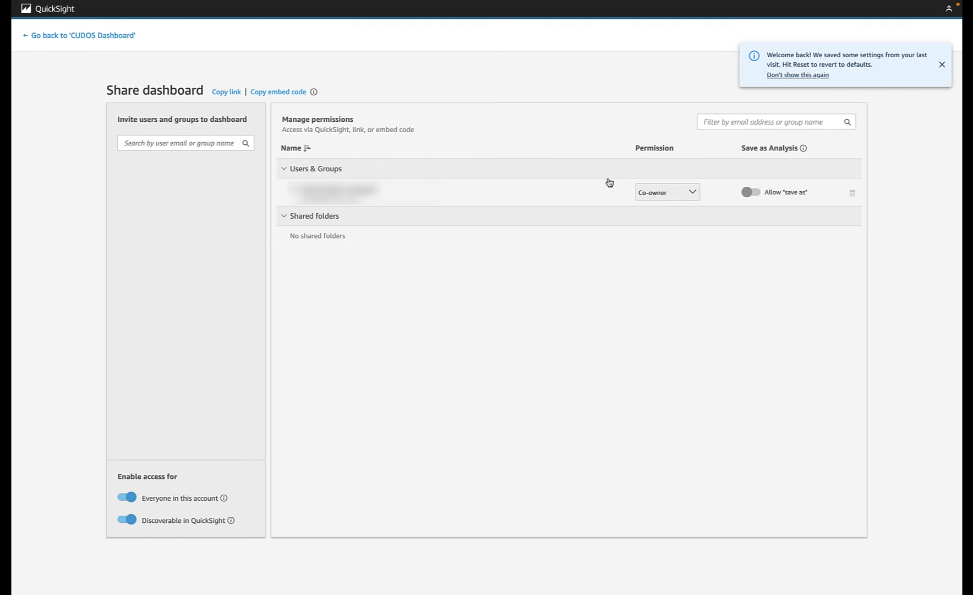
left_click(754, 193)
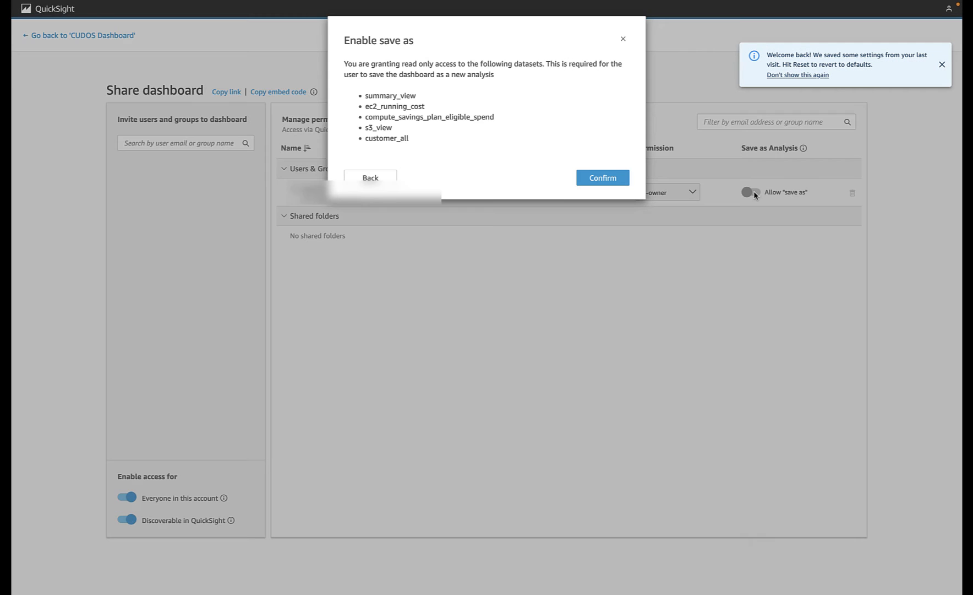
left_click(601, 186)
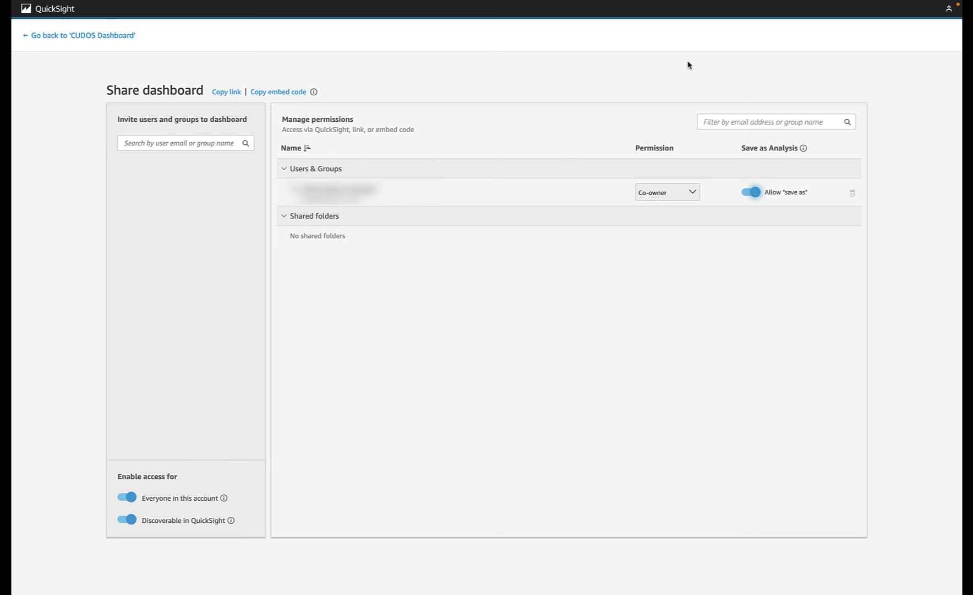
left_click(86, 39)
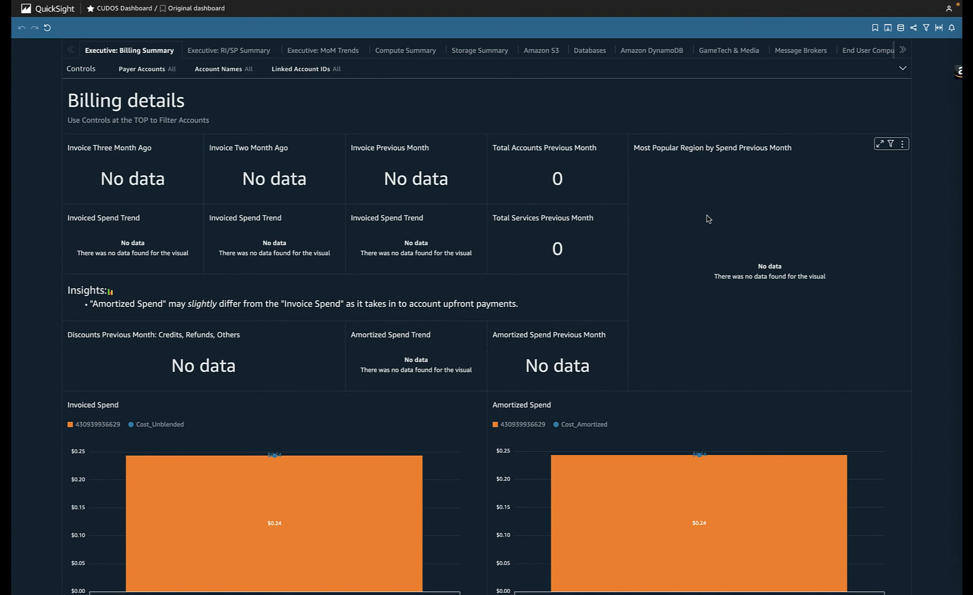
- Reload the CUDOS dashboard, restore the full-screen view, and dismiss the welcome-back notice
key("F11")
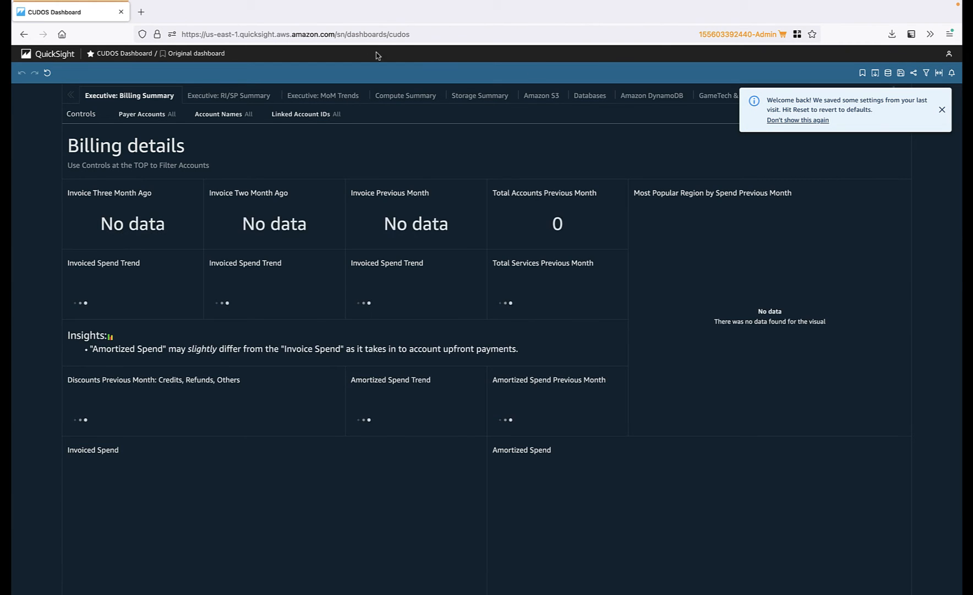
key("F11")
left_click(942, 64)
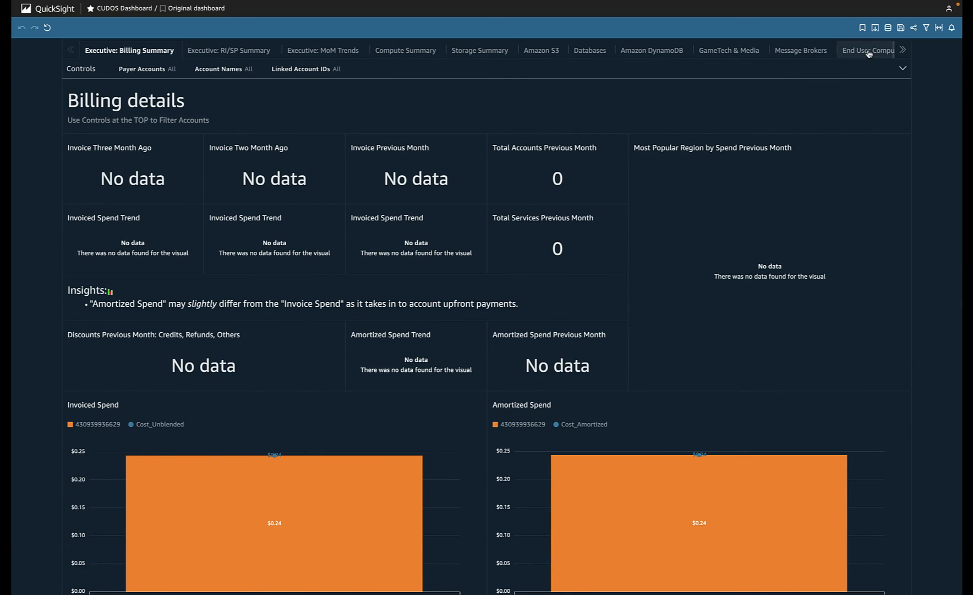
- Save the CUDOS dashboard as a new analysis named "CUDOS - test"
key("alt+Tab")
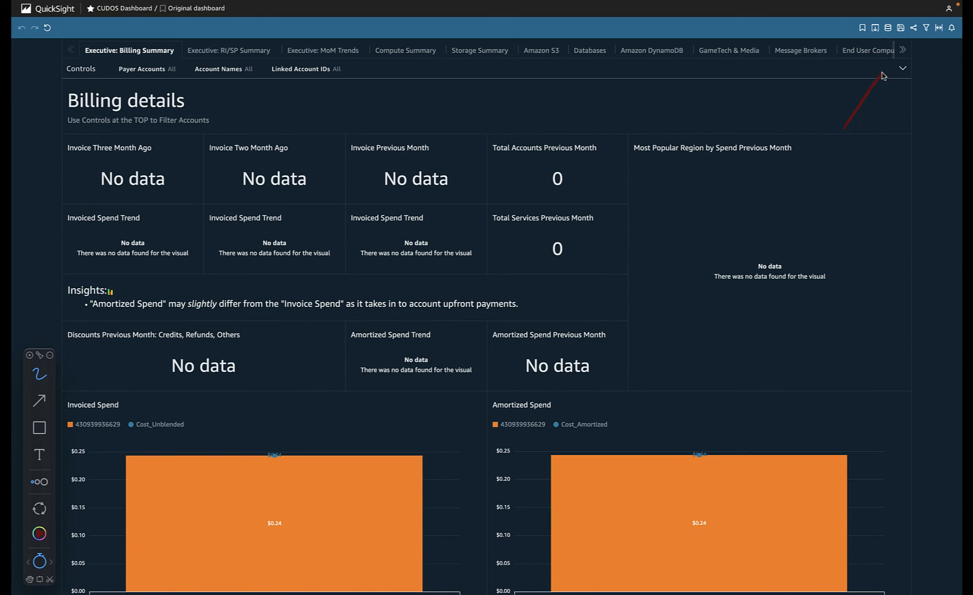
left_click(901, 28)
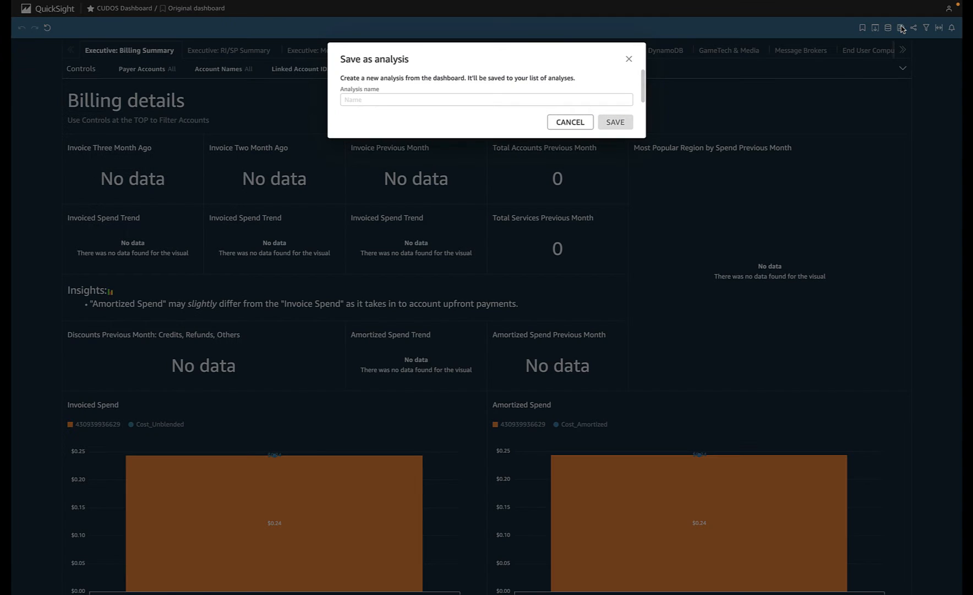
left_click(426, 100)
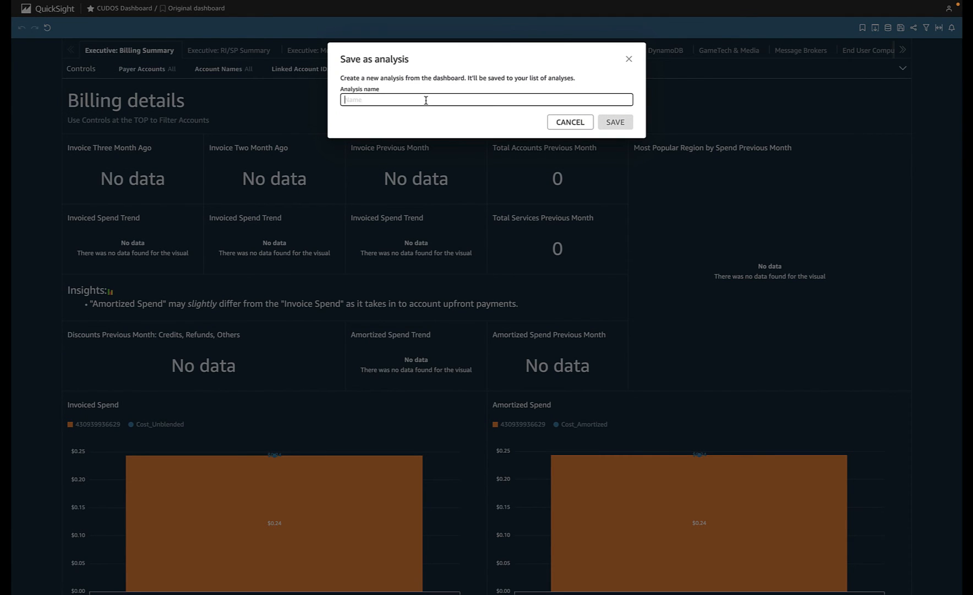
type("Ana")
key("BackSpace")
type("CUDOS - test")
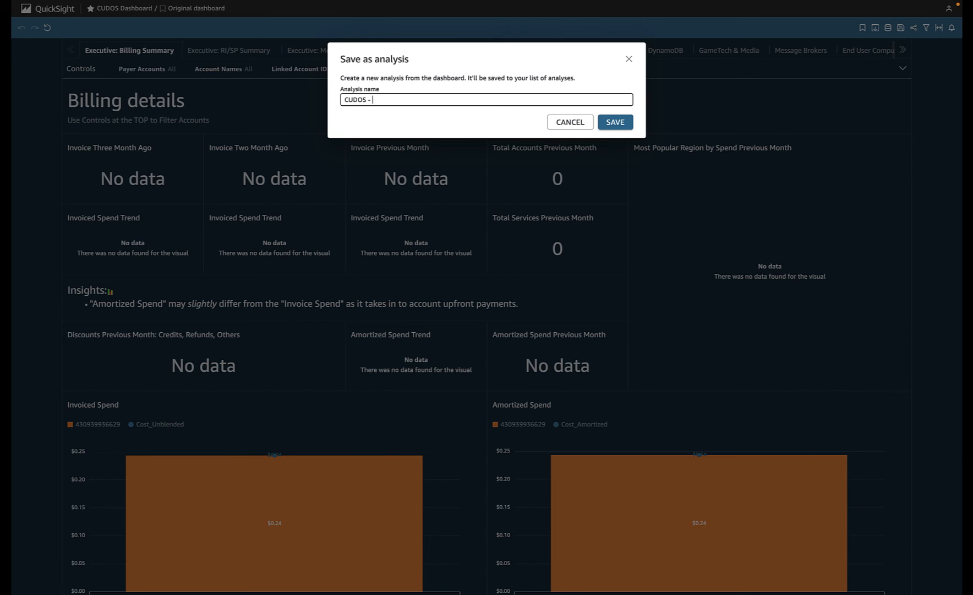
left_click(609, 122)
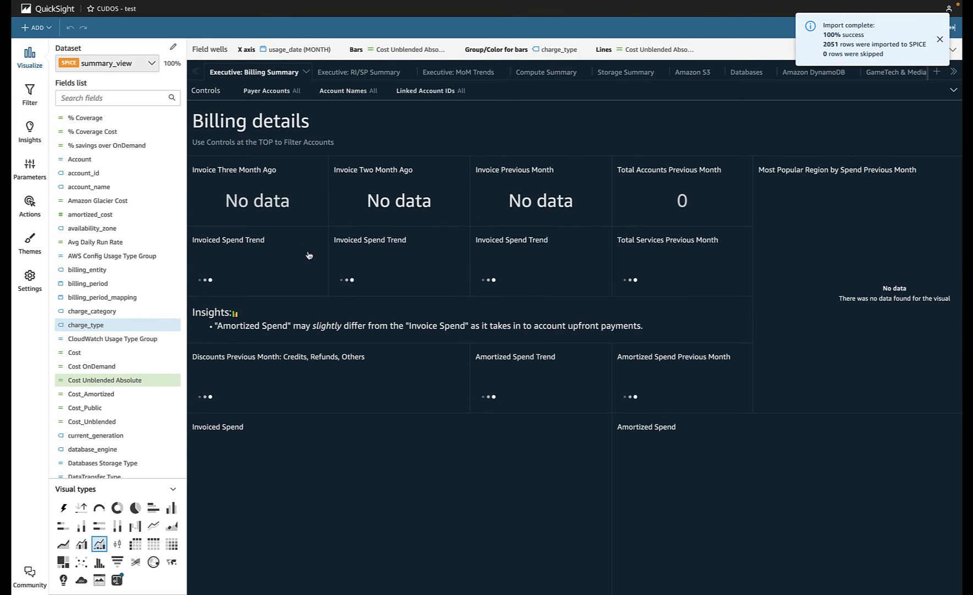
- Select the Invoiced Spend visual in the analysis, review its filters, and return to the dataset's fields list
left_click(412, 452)
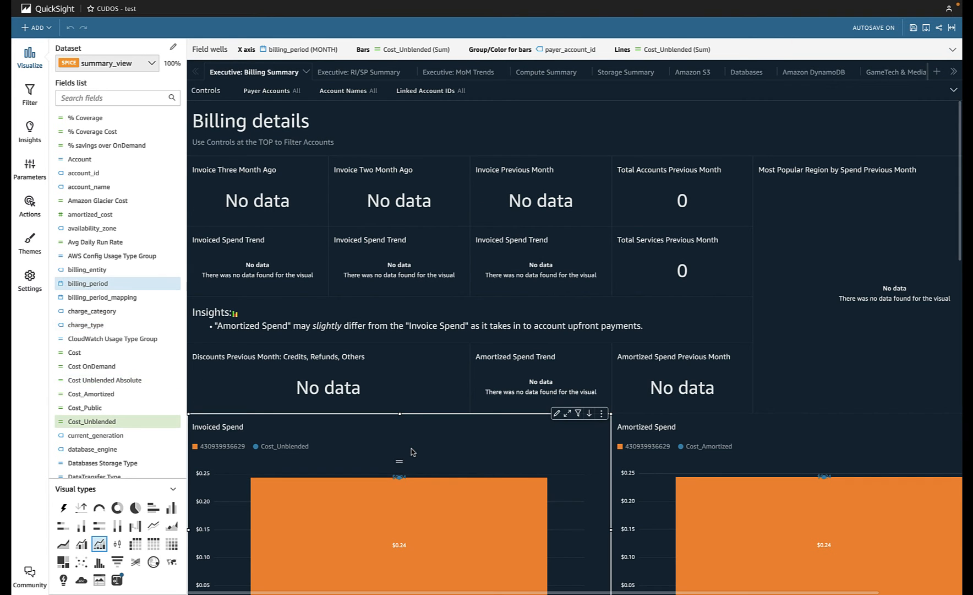
left_click(31, 96)
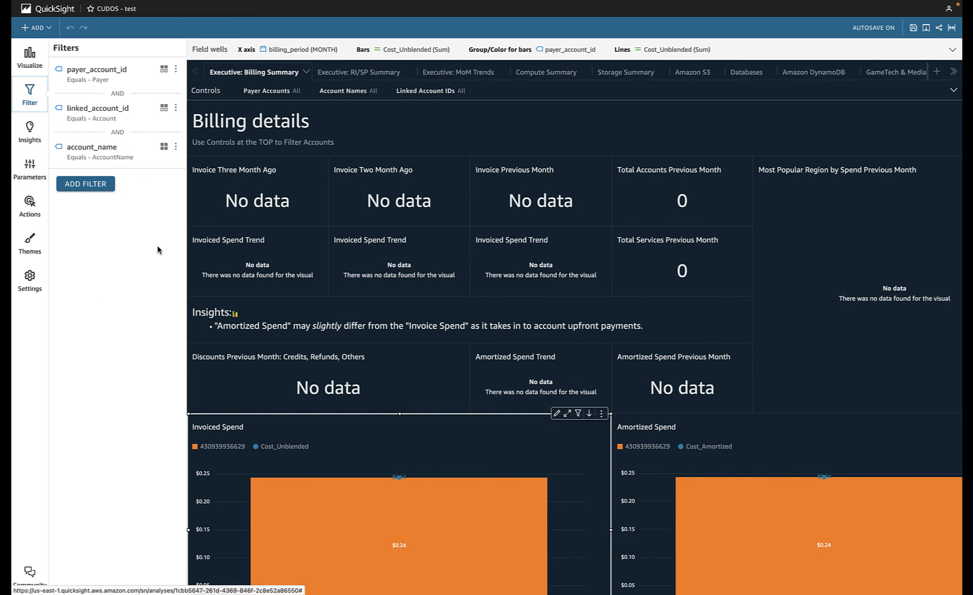
left_click(33, 65)
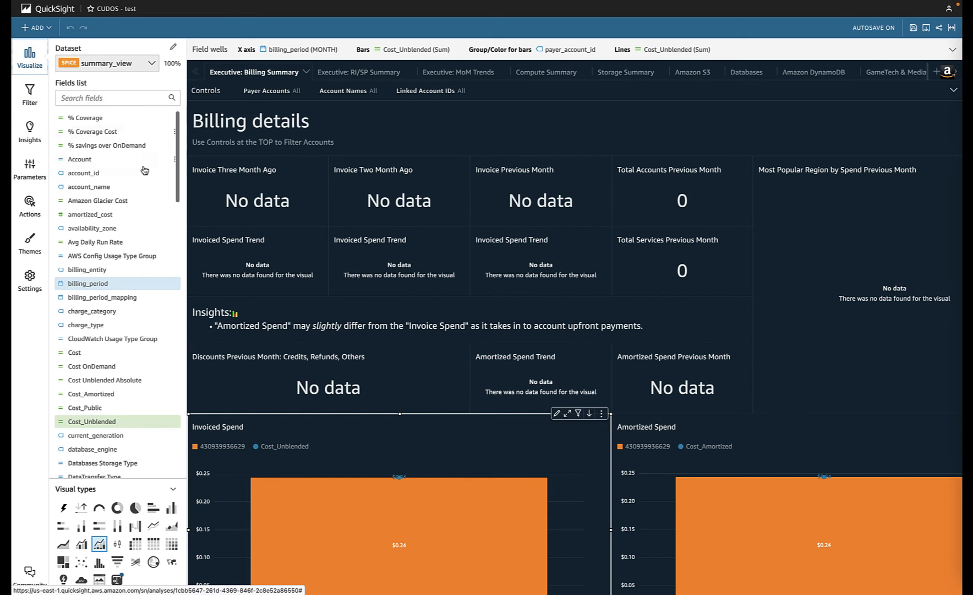
- Open the Cost_Unblended calculated field in the editor to view its formula, and leave without saving
left_click(169, 422)
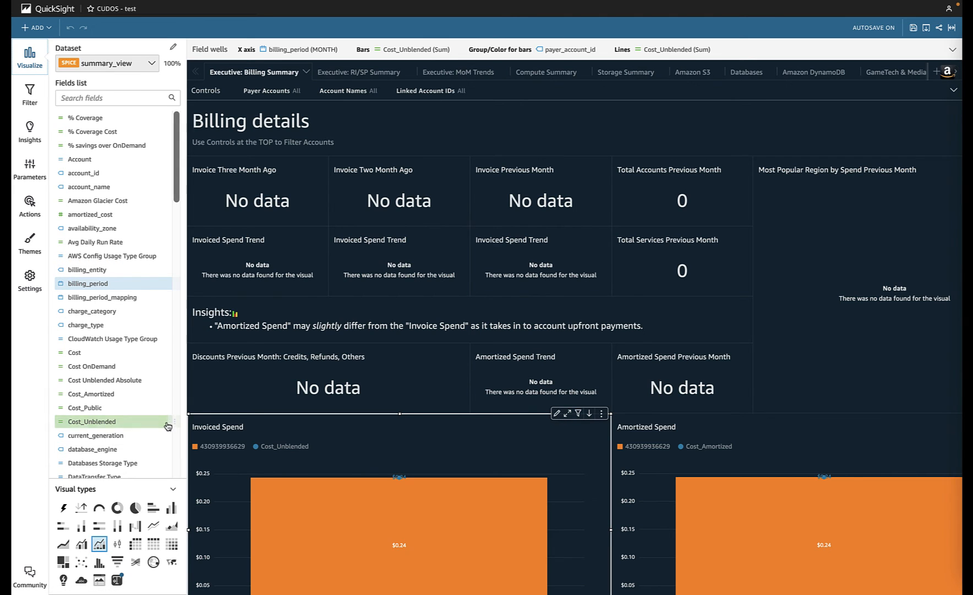
left_click(175, 423)
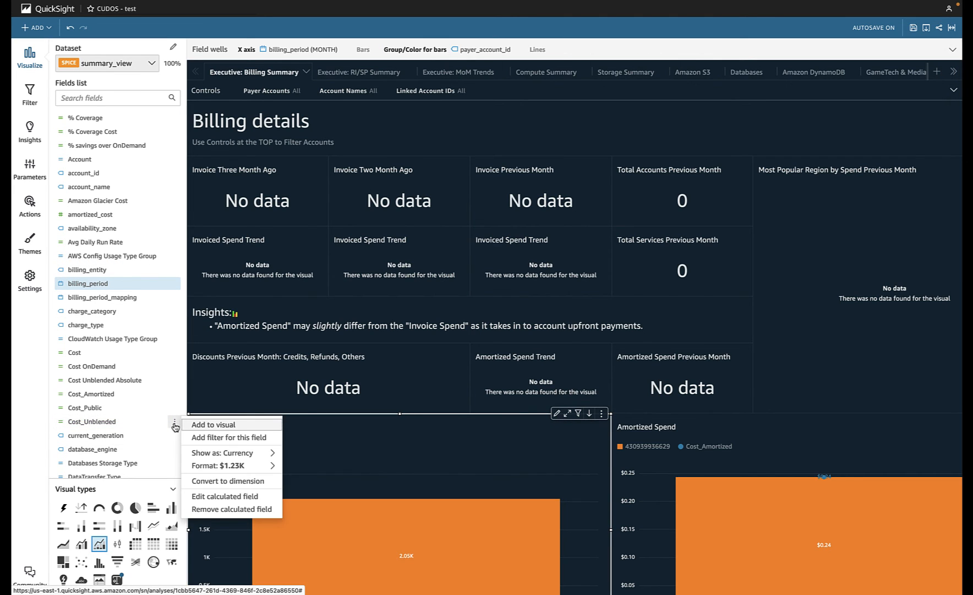
left_click(210, 496)
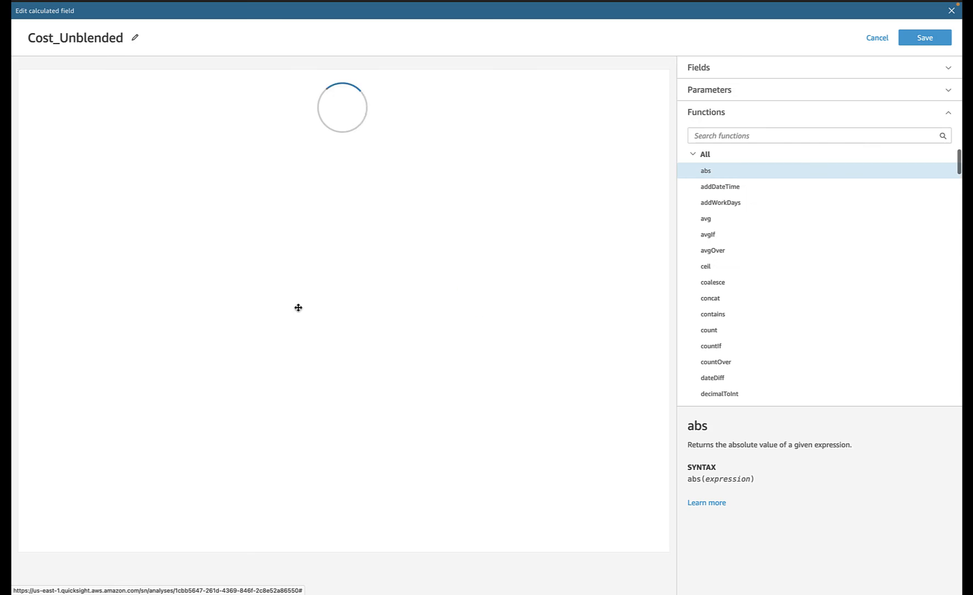
left_click(876, 38)
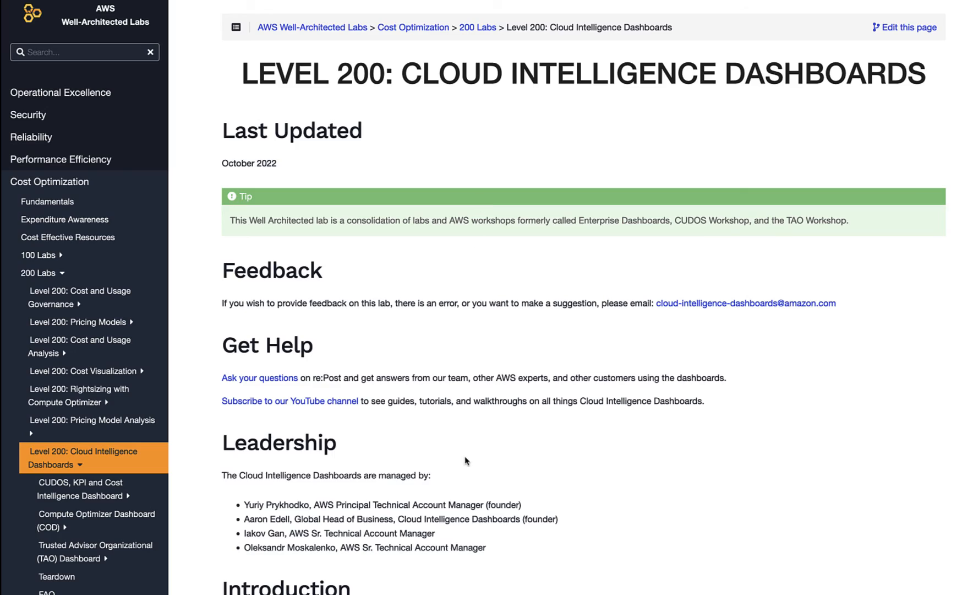
- In the Well-Architected lab guide, go through the Cloud Intelligence Dashboards pages to Alternative Deployment Methods and review its options
scroll(465, 460, "down", 20)
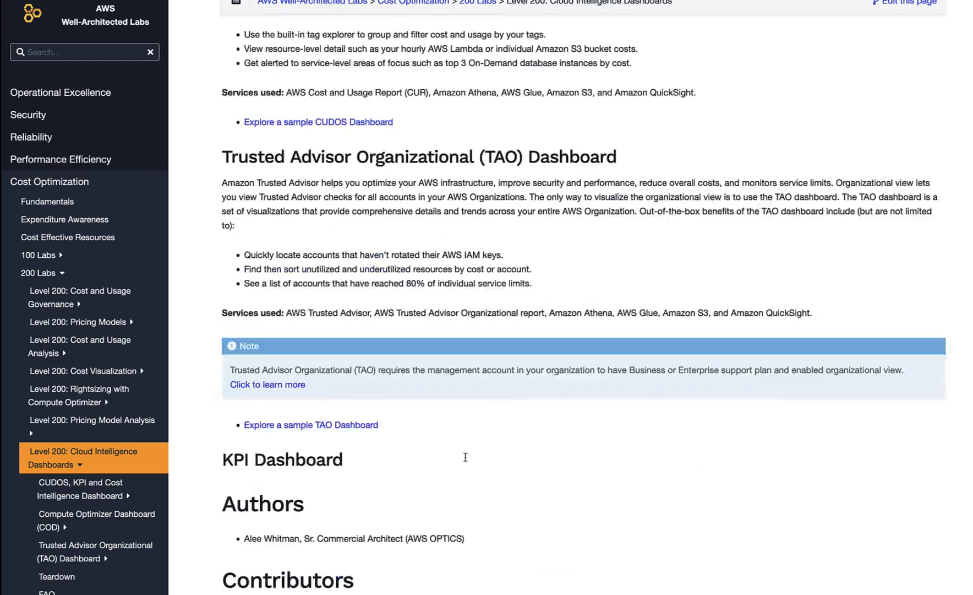
left_click(267, 495)
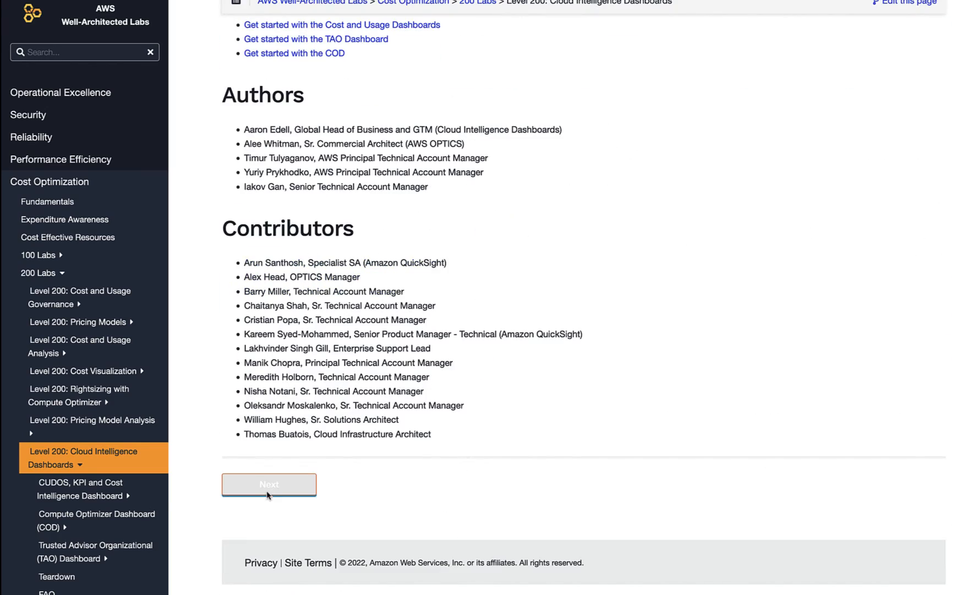
scroll(378, 426, "down", 15)
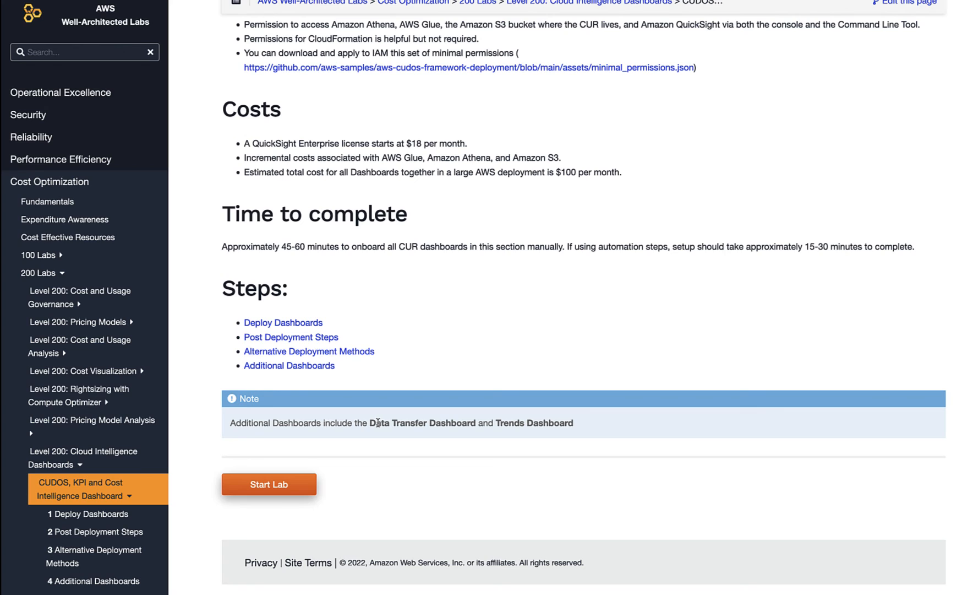
left_click(287, 353)
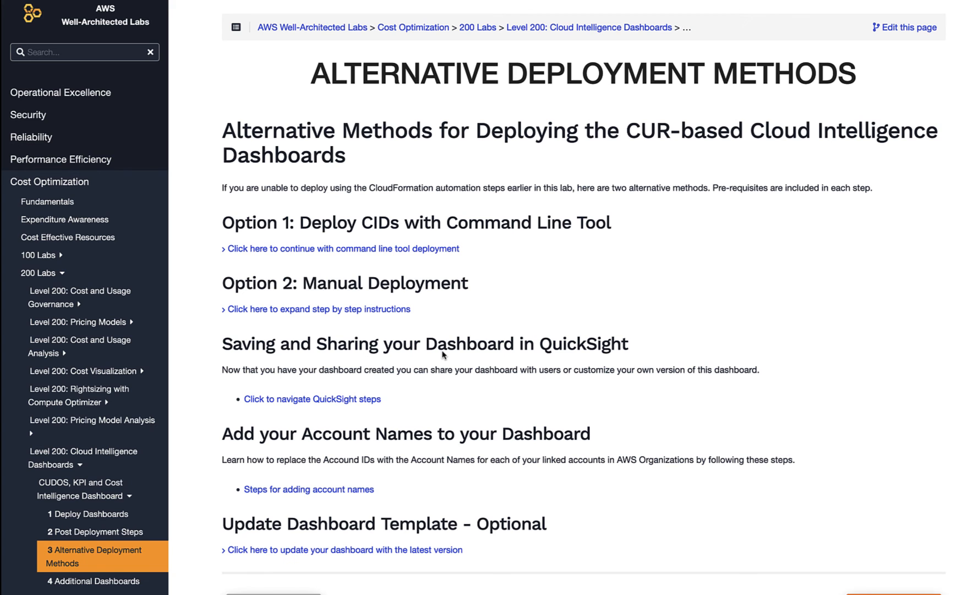
scroll(443, 354, "down", 3)
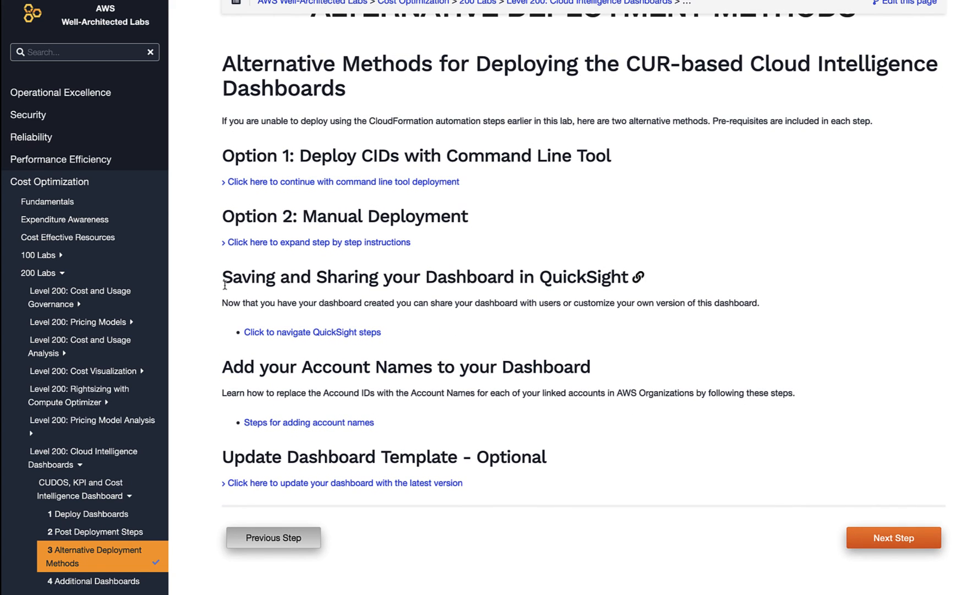
- Read the sections on saving and sharing the dashboard in QuickSight and adding account names to the dashboard
left_click_drag(220, 276, 487, 344)
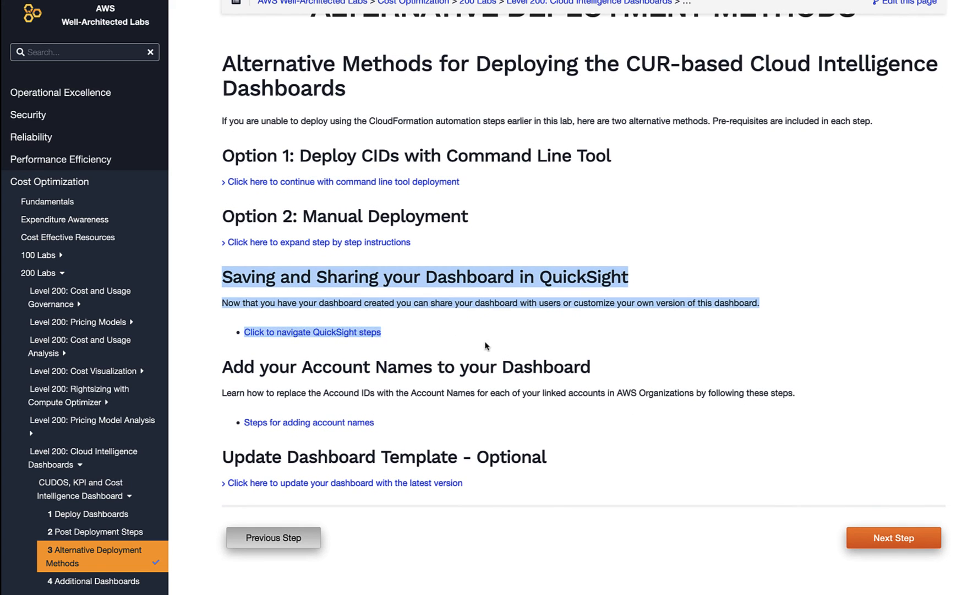
left_click(485, 345)
left_click_drag(206, 362, 483, 426)
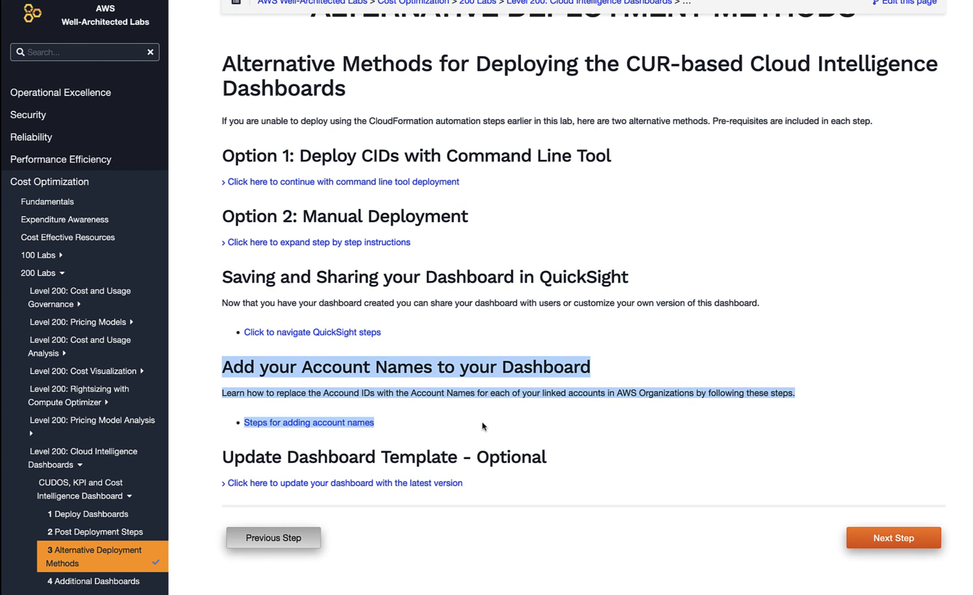
left_click(483, 425)
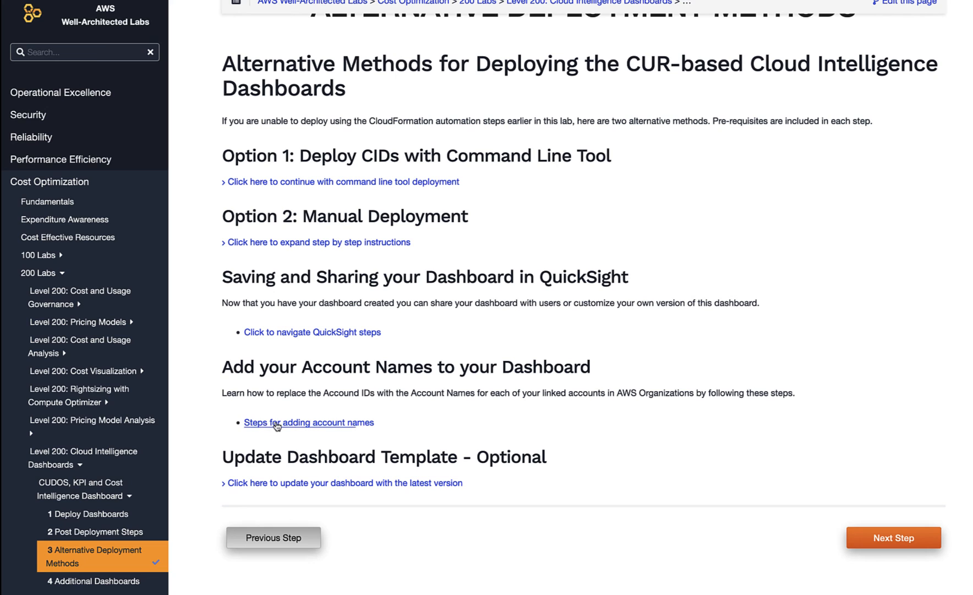
- Open the steps for adding account names and expand Option 3's instructions for auto-updating names from AWS Organization data
left_click(352, 423)
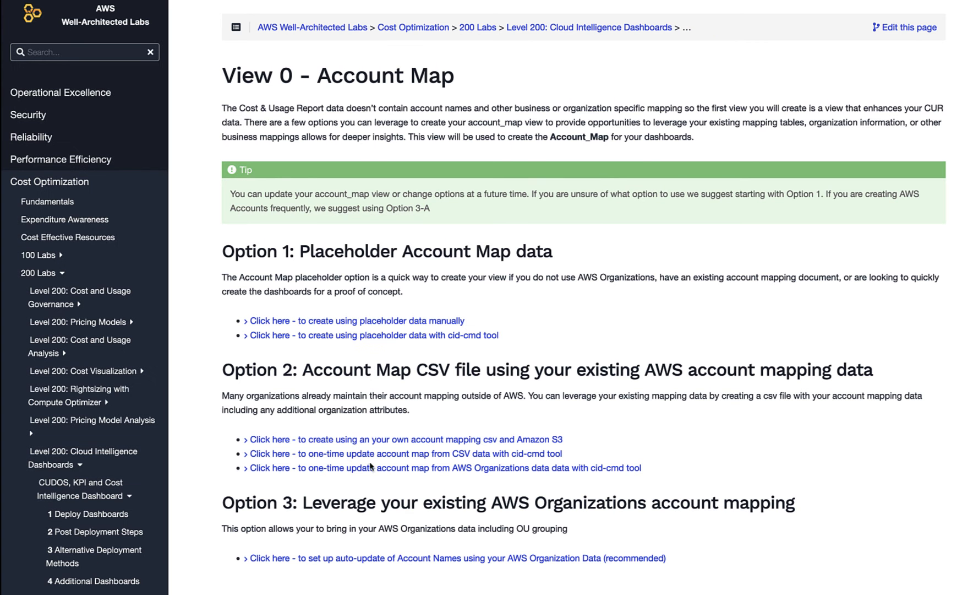
scroll(370, 465, "down", 2)
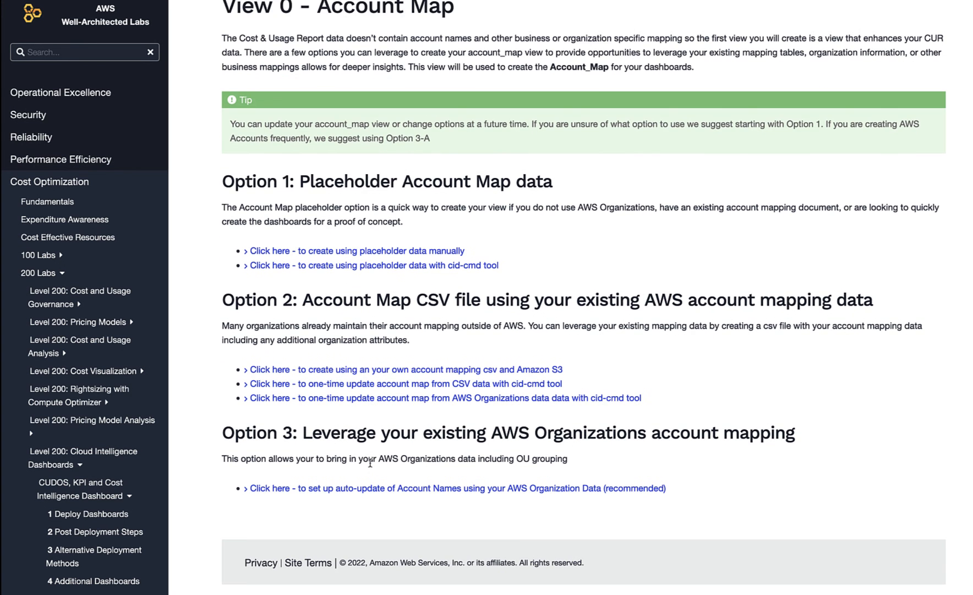
left_click(254, 487)
scroll(344, 375, "down", 5)
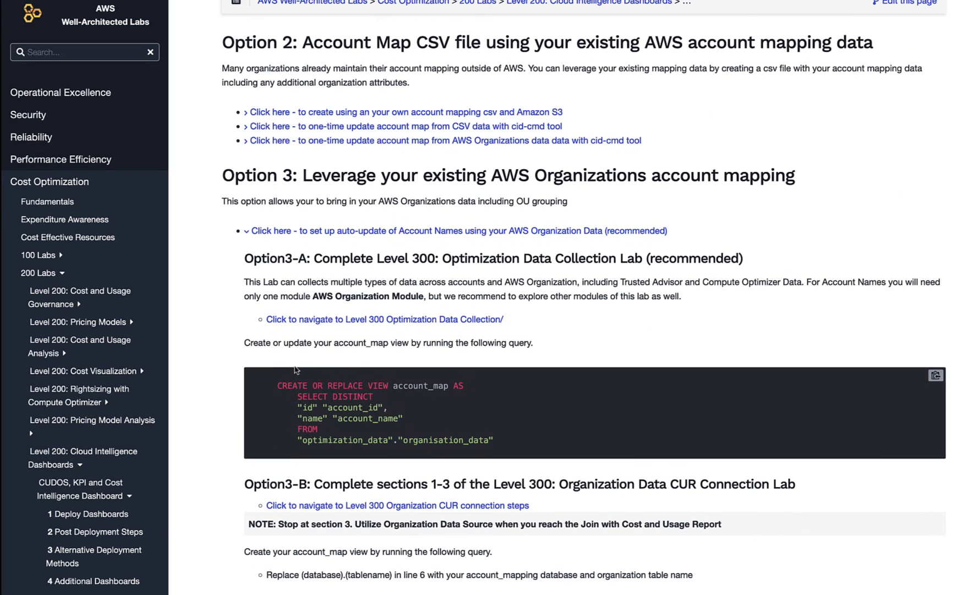
- Review Option 3-A and Option 3-B, including their Level 300 lab links and account_map view queries
left_click_drag(244, 259, 350, 259)
left_click_drag(267, 319, 523, 322)
left_click(525, 322)
mouse_move(275, 387)
left_mouse_down()
mouse_move(453, 453)
mouse_move(503, 445)
mouse_move(273, 380)
left_mouse_up()
left_click(506, 443)
left_click(330, 454)
scroll(264, 110, "up", 3)
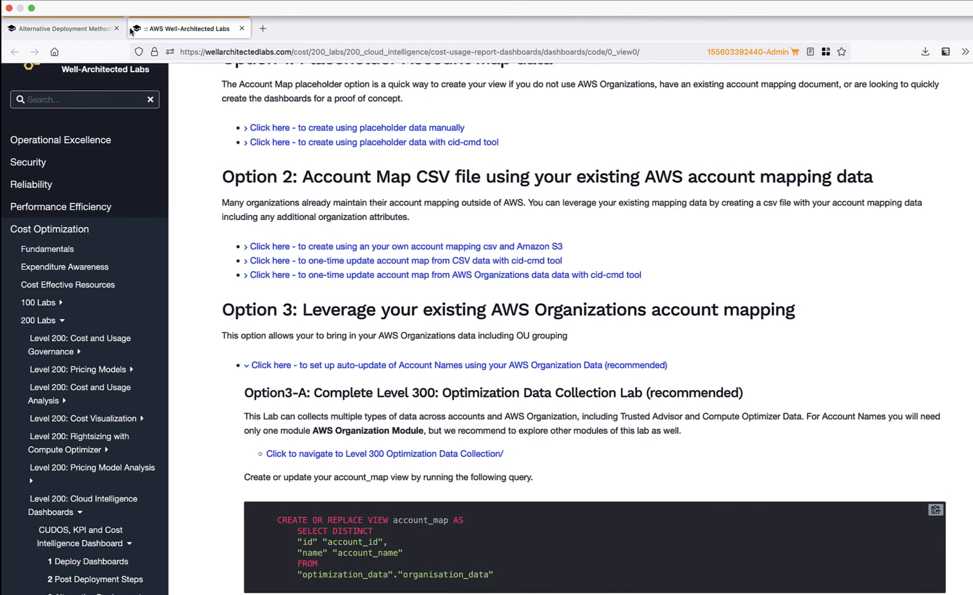
scroll(318, 380, "down", 10)
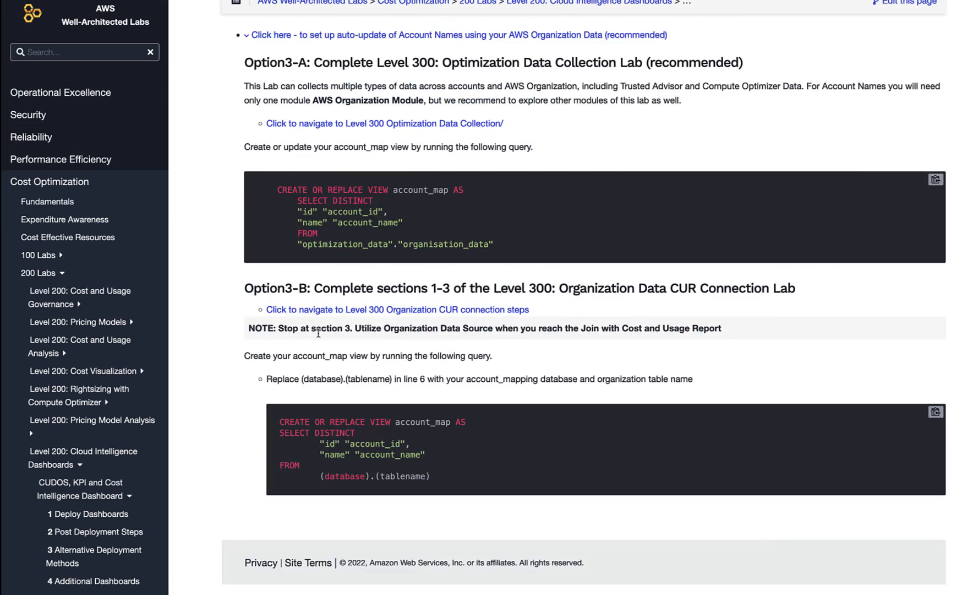
scroll(318, 332, "up", 18)
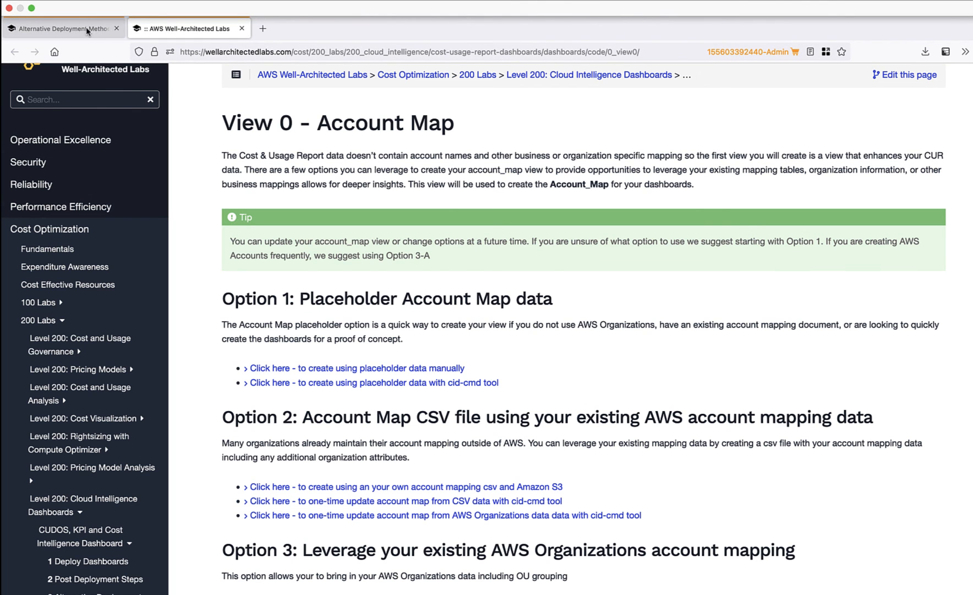
- Return to the main lab guide, go to the Trusted Advisor Organizational (TAO) Dashboard page, and review its introduction and demo
left_click(113, 28)
left_click(880, 392)
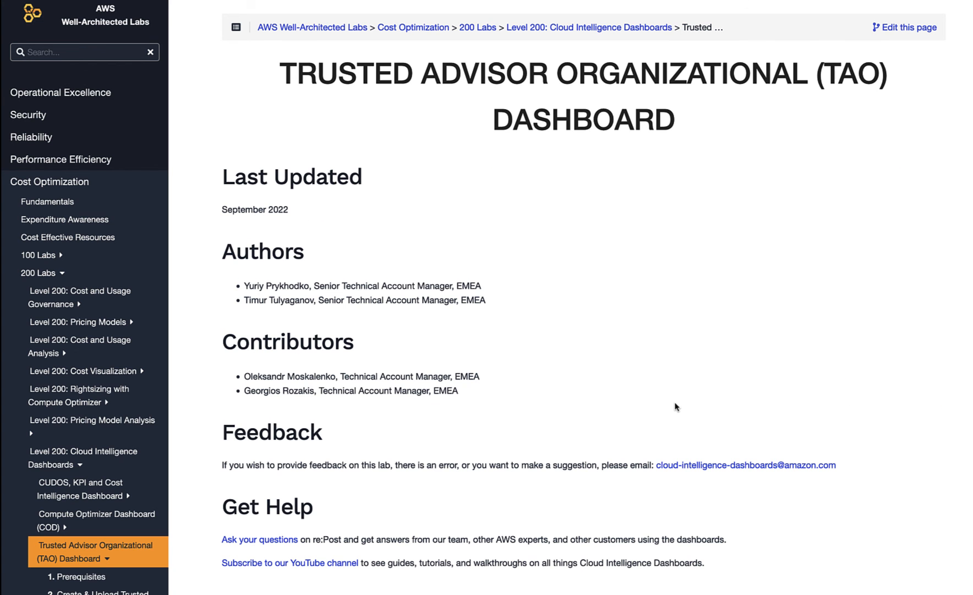
scroll(677, 406, "down", 10)
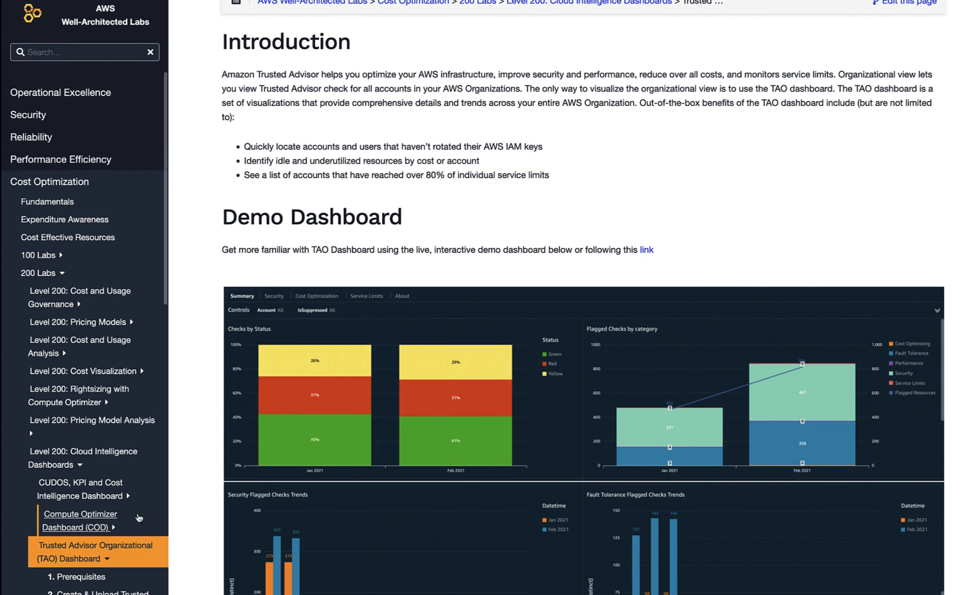
scroll(114, 555, "down", 1)
scroll(114, 554, "down", 2)
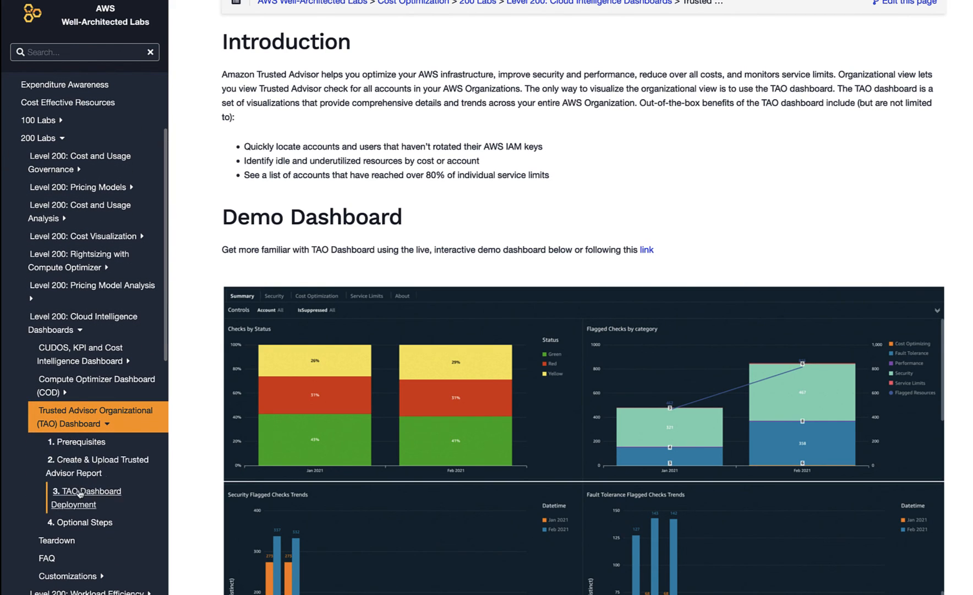
- Open the Compute Optimizer Dashboard (COD) page and examine its introduction and demo dashboard
left_click(94, 384)
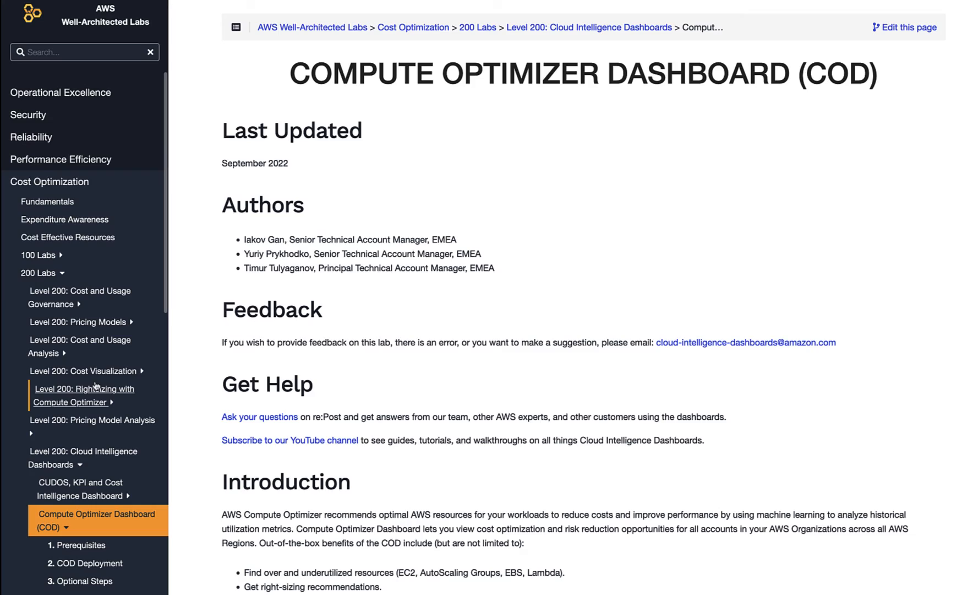
scroll(474, 385, "down", 10)
scroll(477, 384, "down", 4)
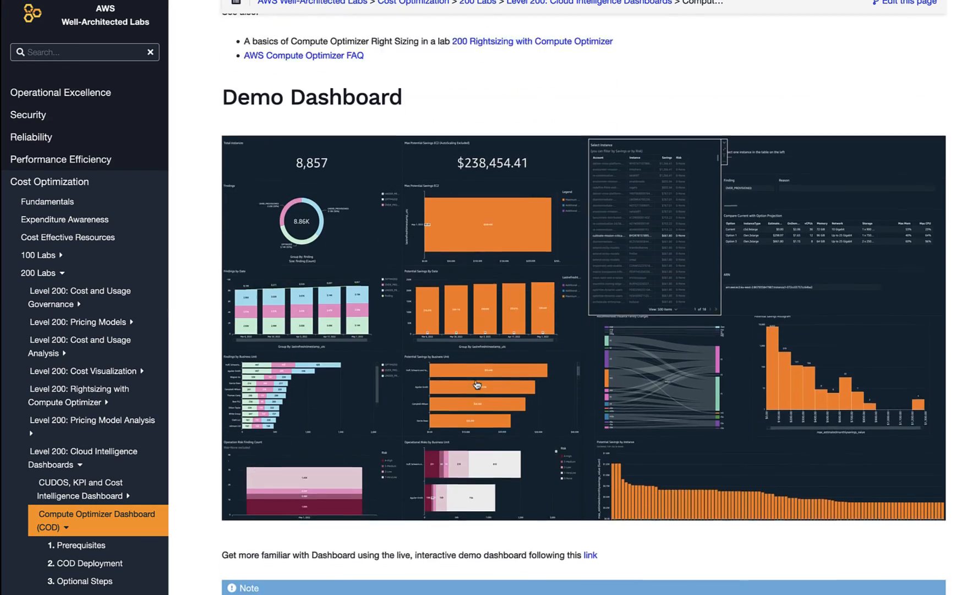
scroll(476, 385, "up", 6)
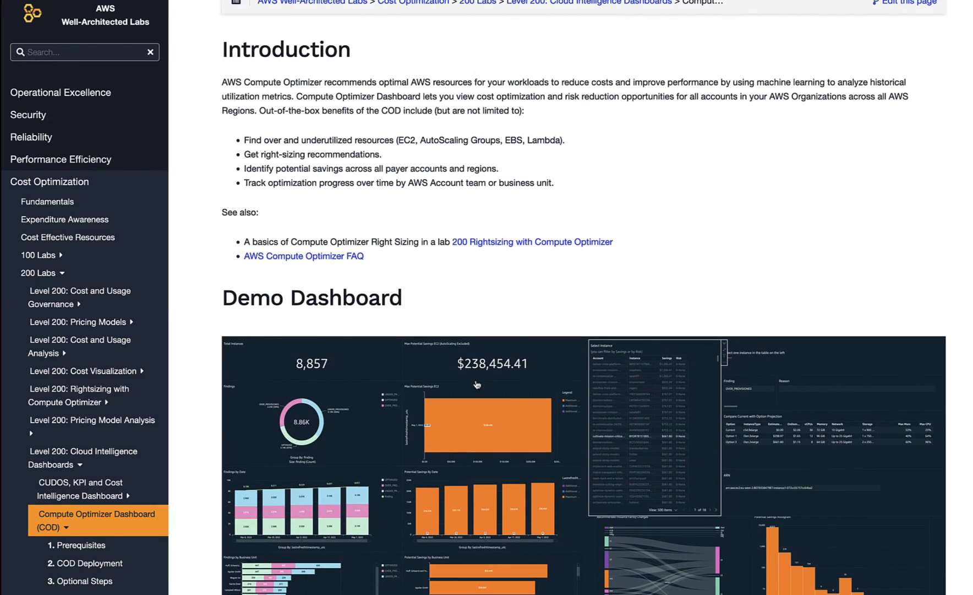
mouse_move(205, 25)
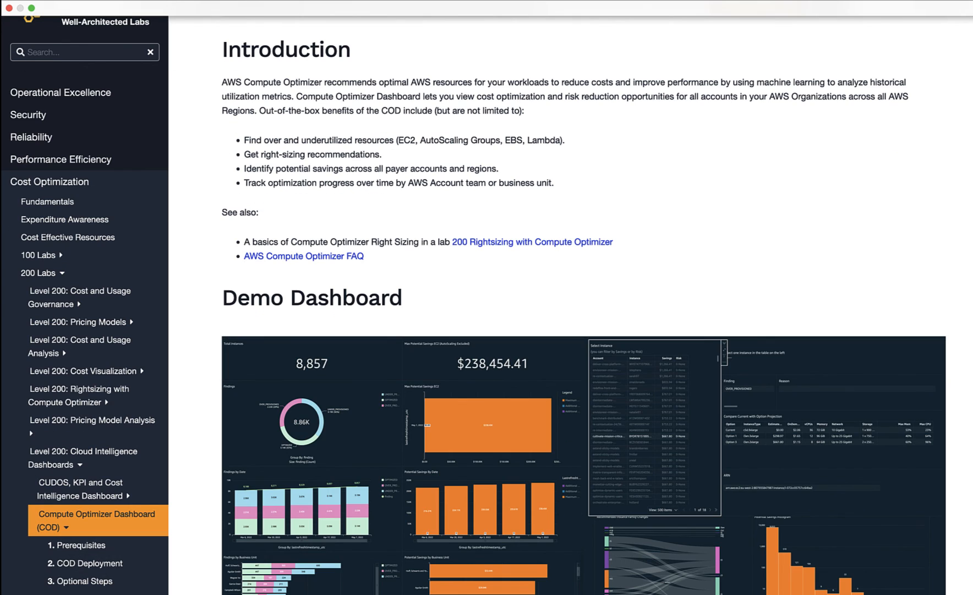
mouse_move(11, 8)
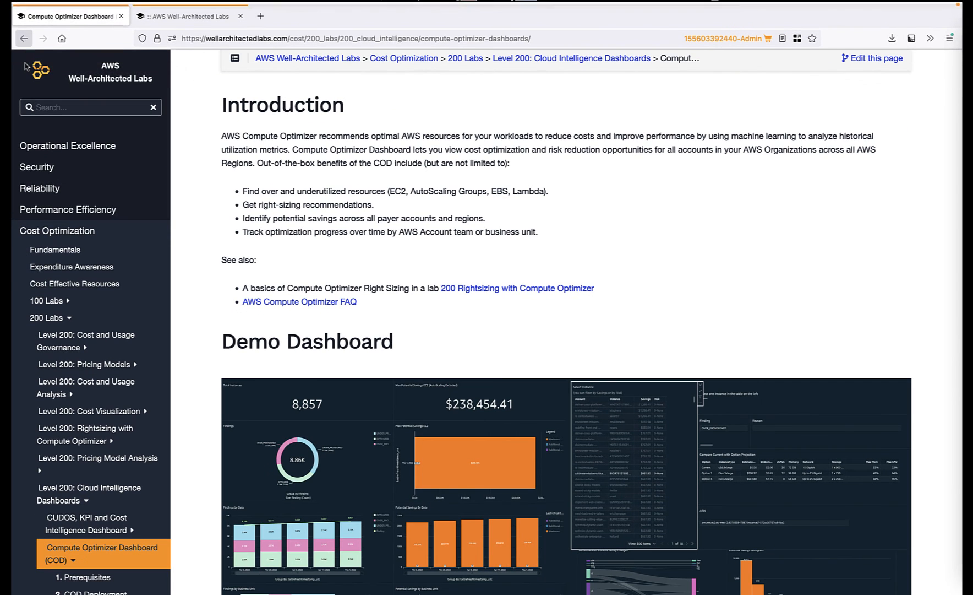
right_click(25, 60)
left_click(24, 38)
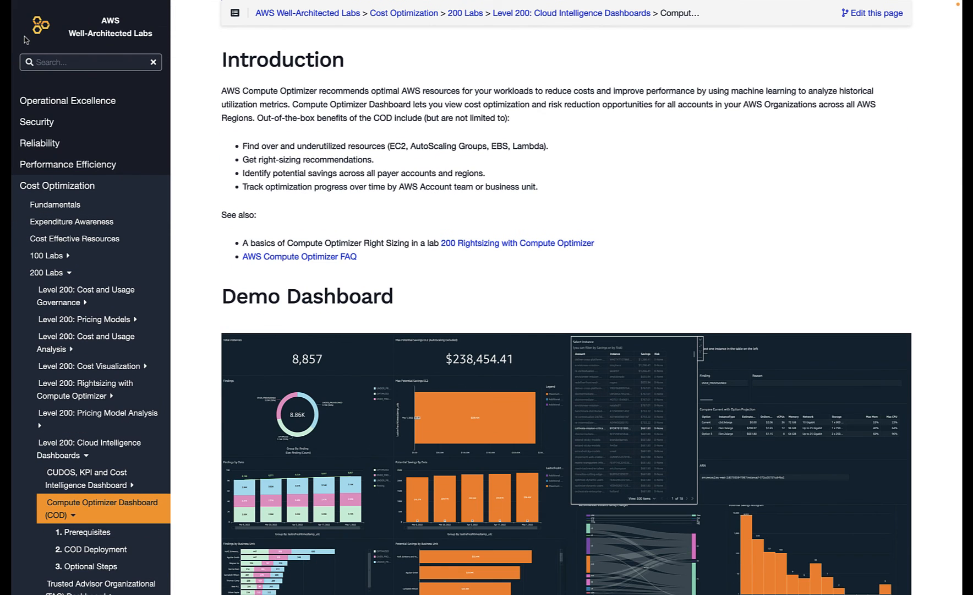
scroll(347, 243, "down", 4)
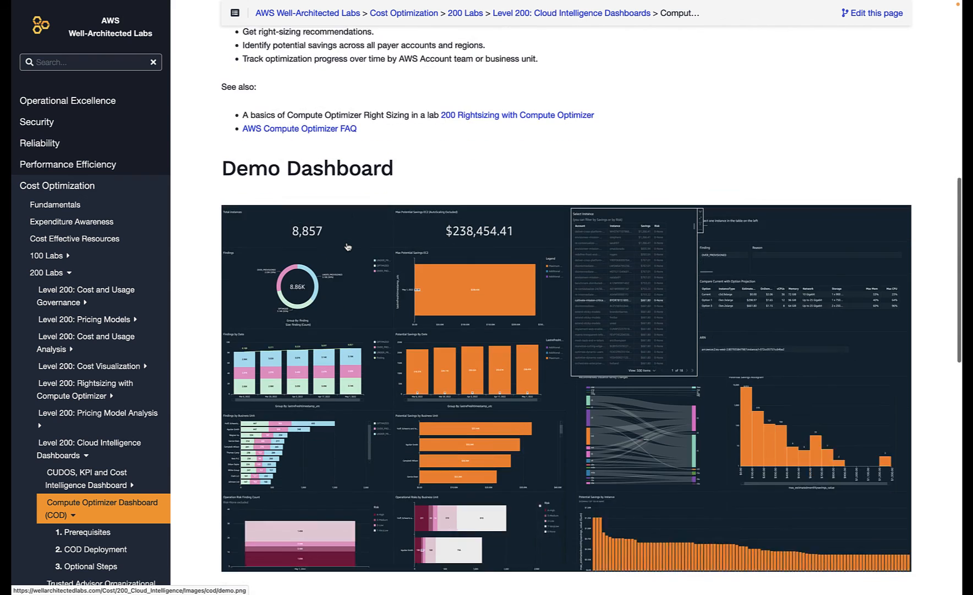
scroll(82, 512, "down", 2)
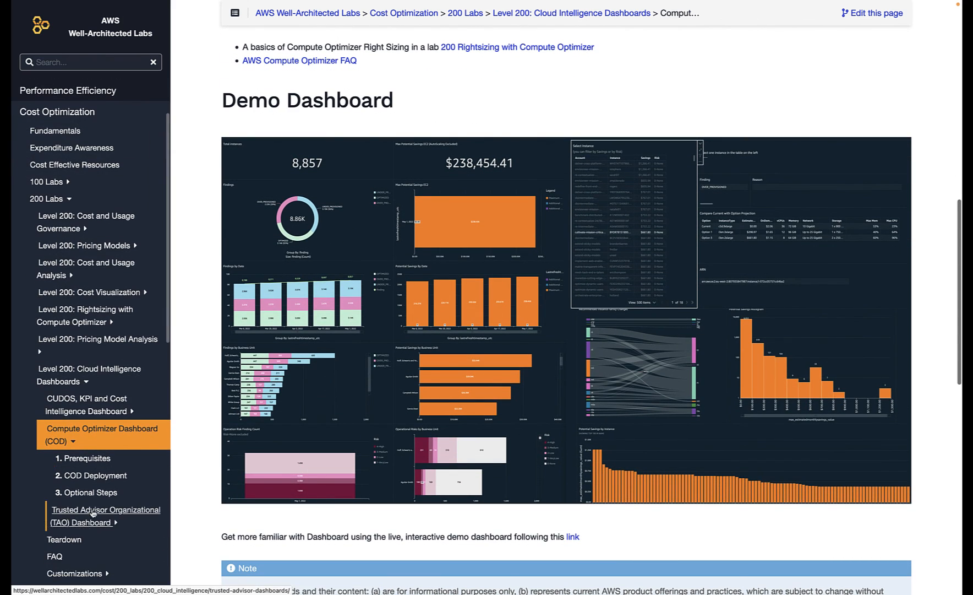
- Open the Cloud Intelligence Dashboards FAQ and read through its general, troubleshooting, pricing and security questions
left_click(55, 556)
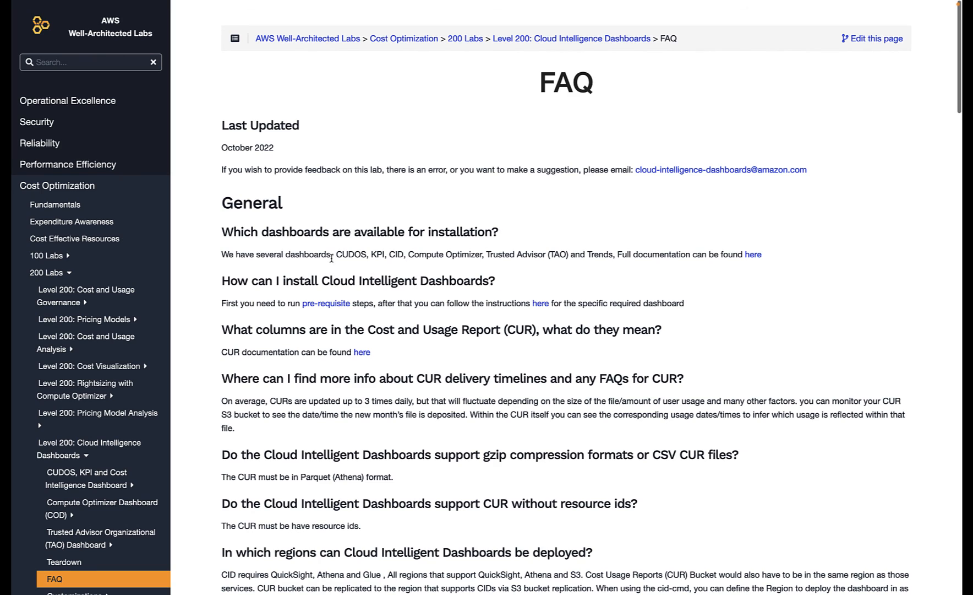
triple_click(331, 258)
scroll(336, 337, "down", 5)
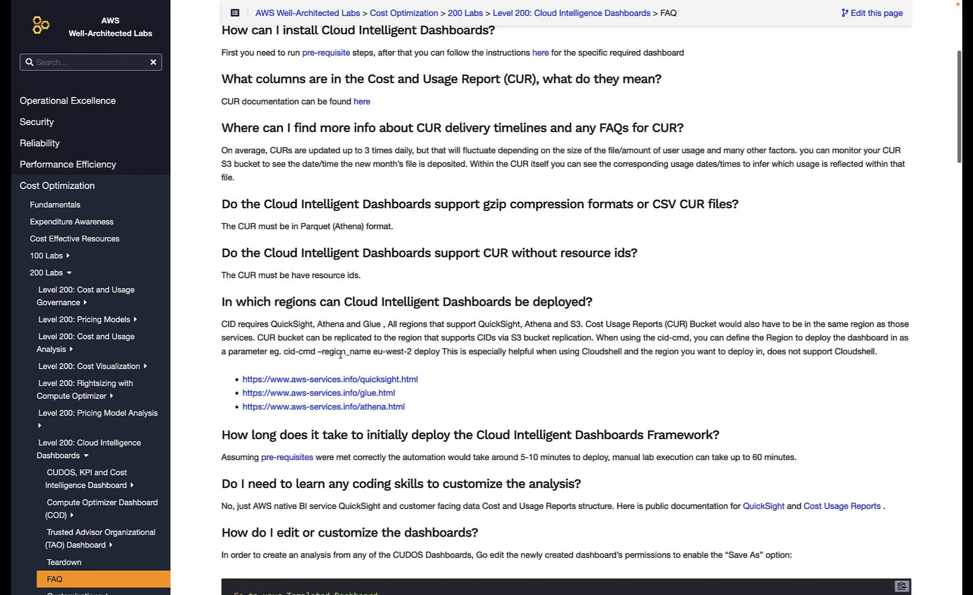
scroll(340, 354, "down", 6)
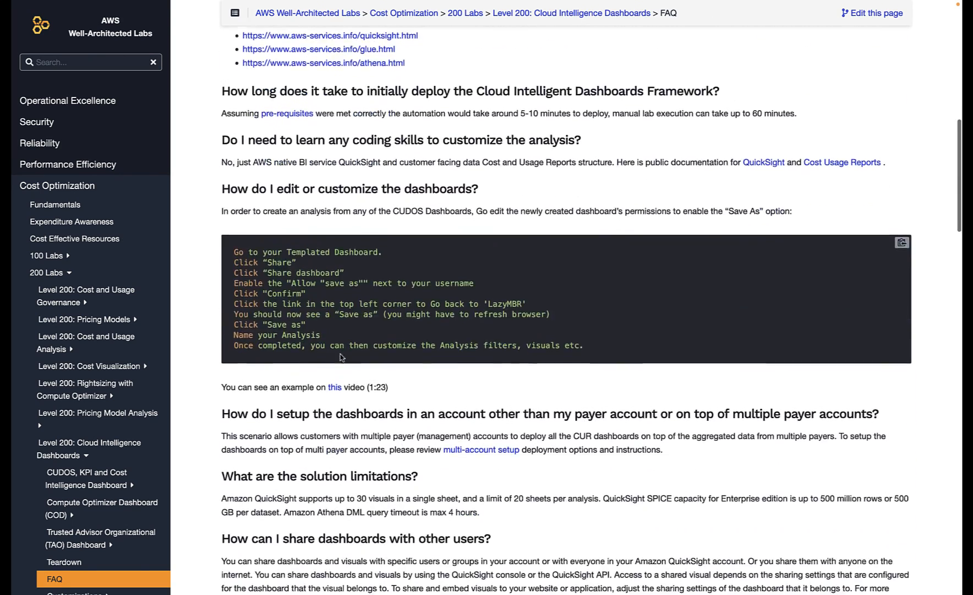
scroll(340, 357, "down", 20)
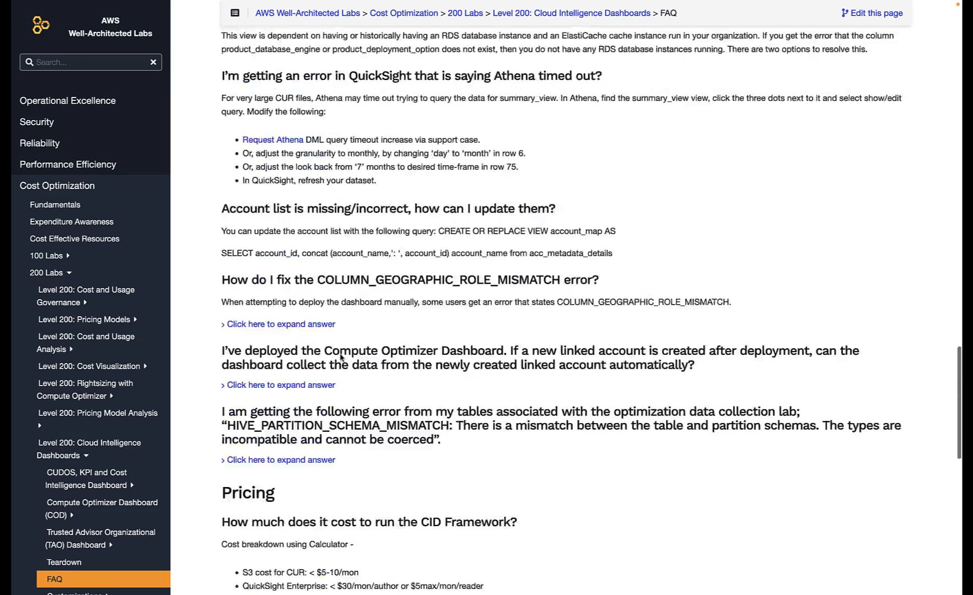
scroll(340, 357, "down", 12)
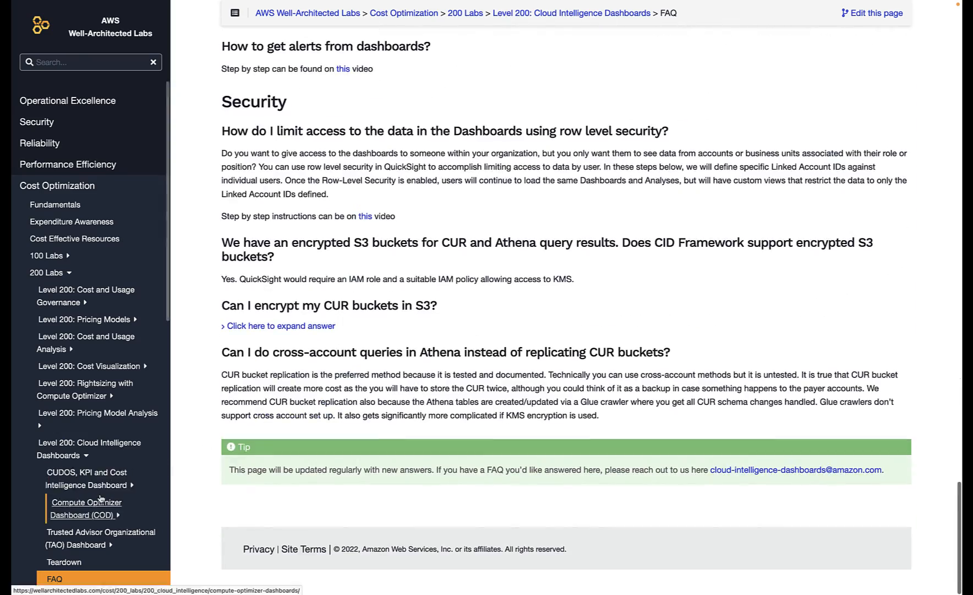
- Open the Cloud Intelligence Dashboards Customizations page to view its prerequisites and guides
scroll(88, 478, "down", 2)
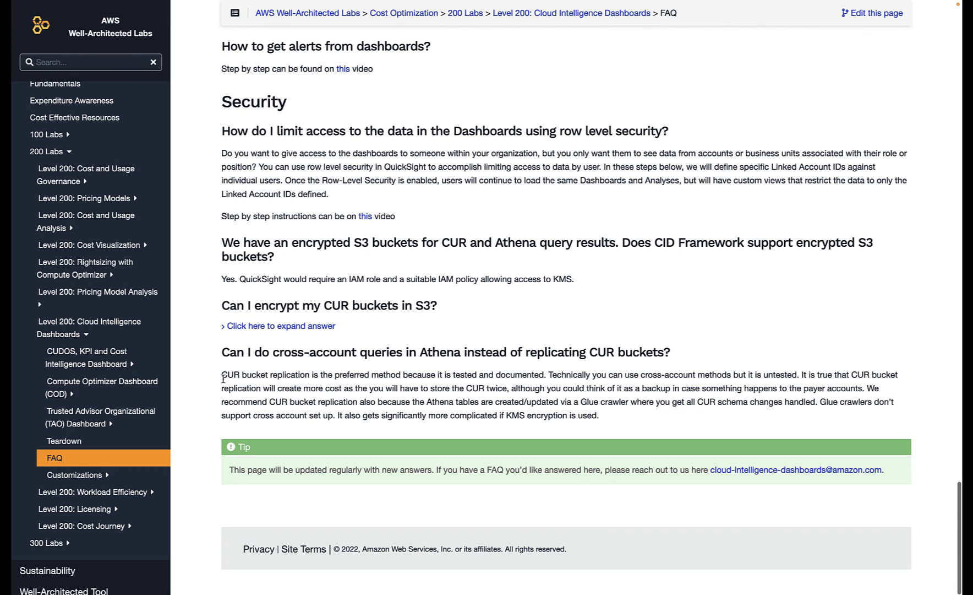
left_click(94, 477)
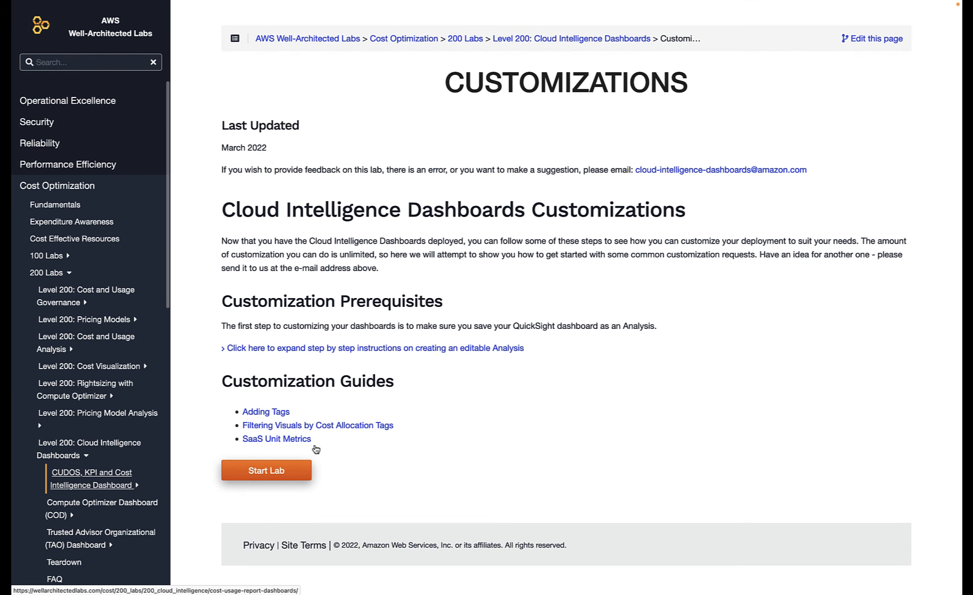